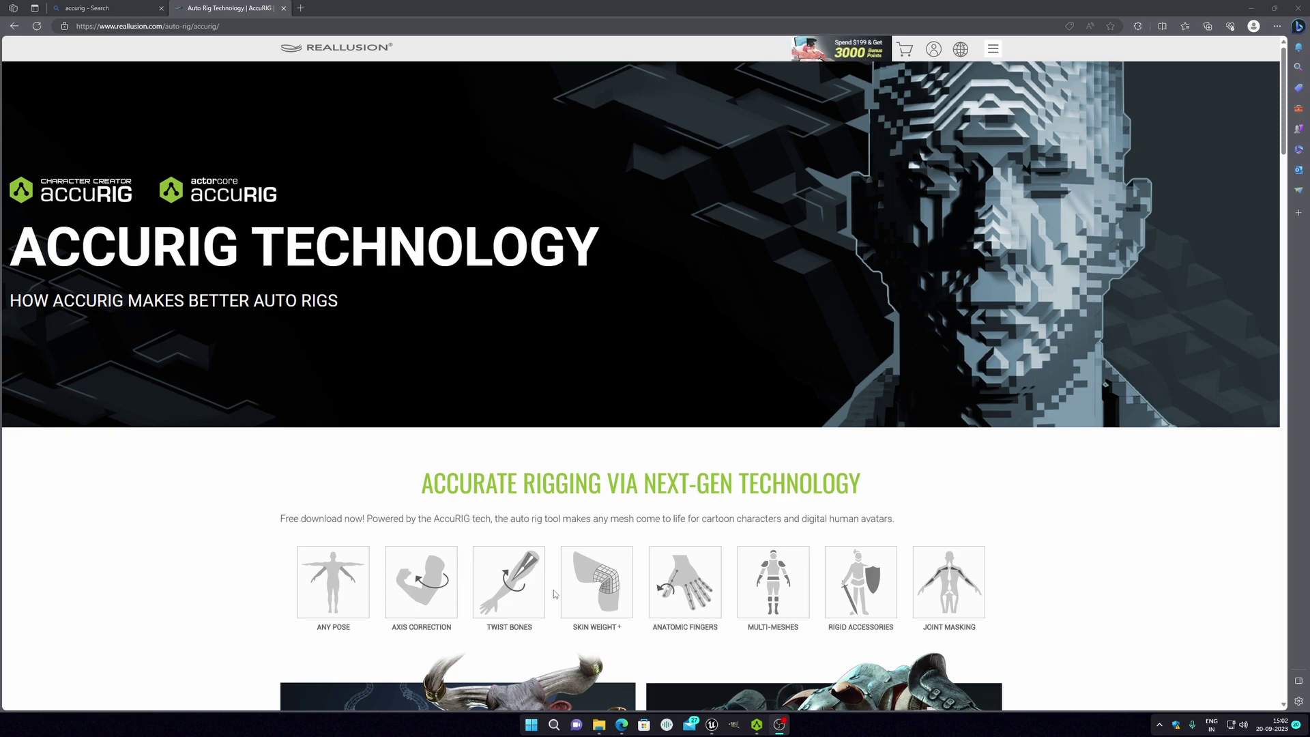
Scroll back and forth through the AccuRIG Technology page's features and pose sections in Edge
{"action": "scroll", "coordinate": [996, 479], "scroll_direction": "down", "scroll_amount": 2}
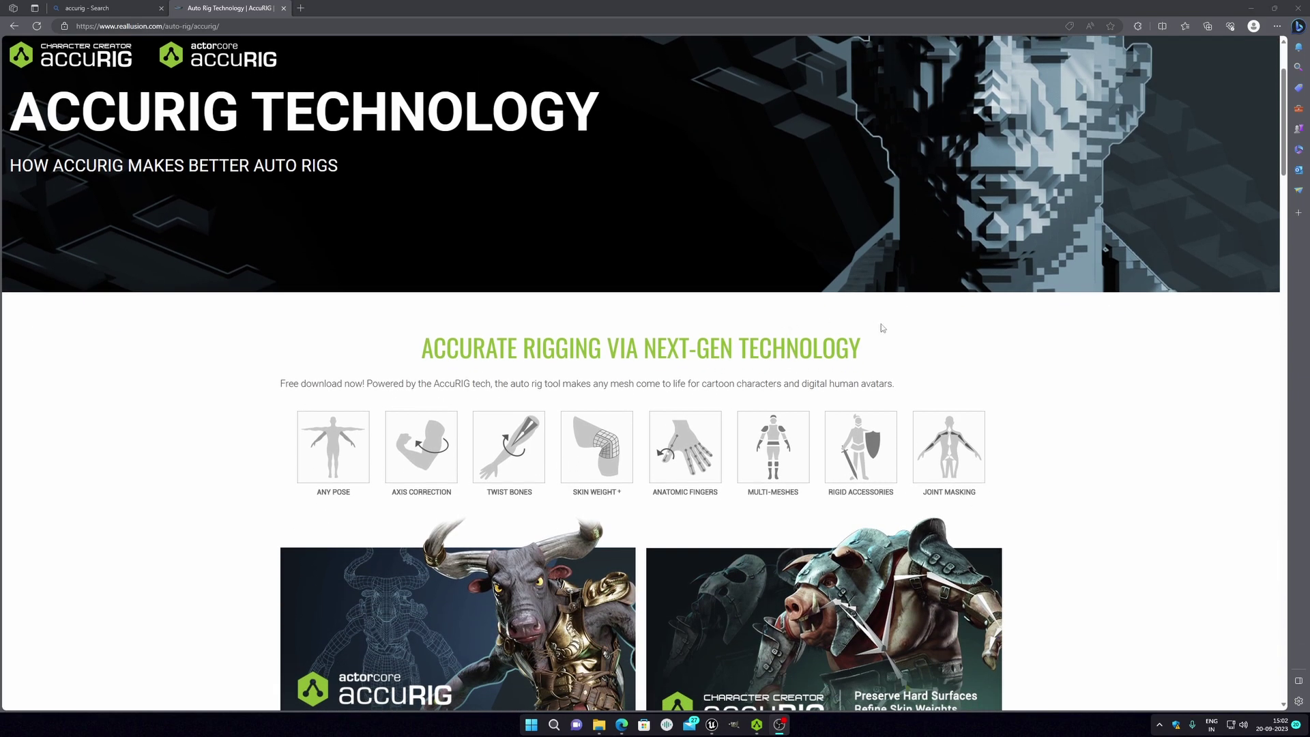
{"action": "scroll", "coordinate": [772, 477], "scroll_direction": "down", "scroll_amount": 3}
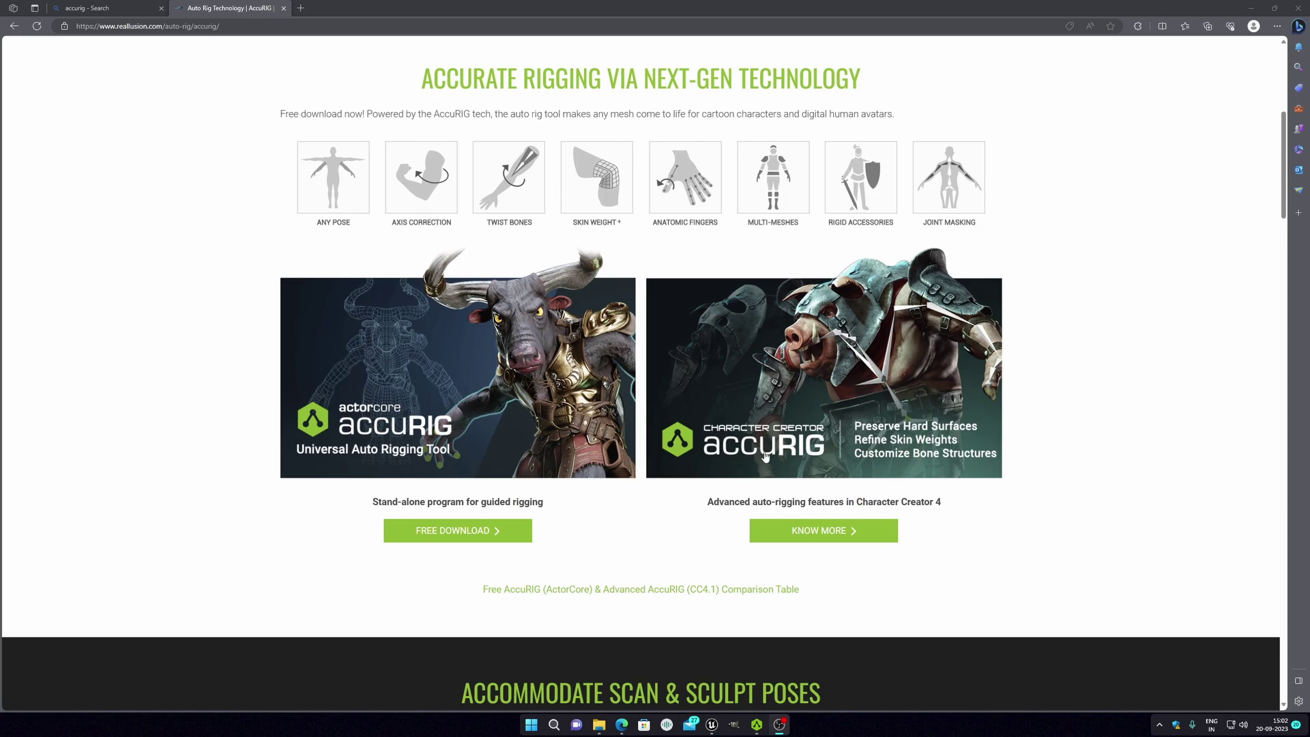
{"action": "scroll", "coordinate": [596, 256], "scroll_direction": "up", "scroll_amount": 3}
{"action": "scroll", "coordinate": [597, 261], "scroll_direction": "up", "scroll_amount": 1}
{"action": "scroll", "coordinate": [541, 370], "scroll_direction": "up", "scroll_amount": 2}
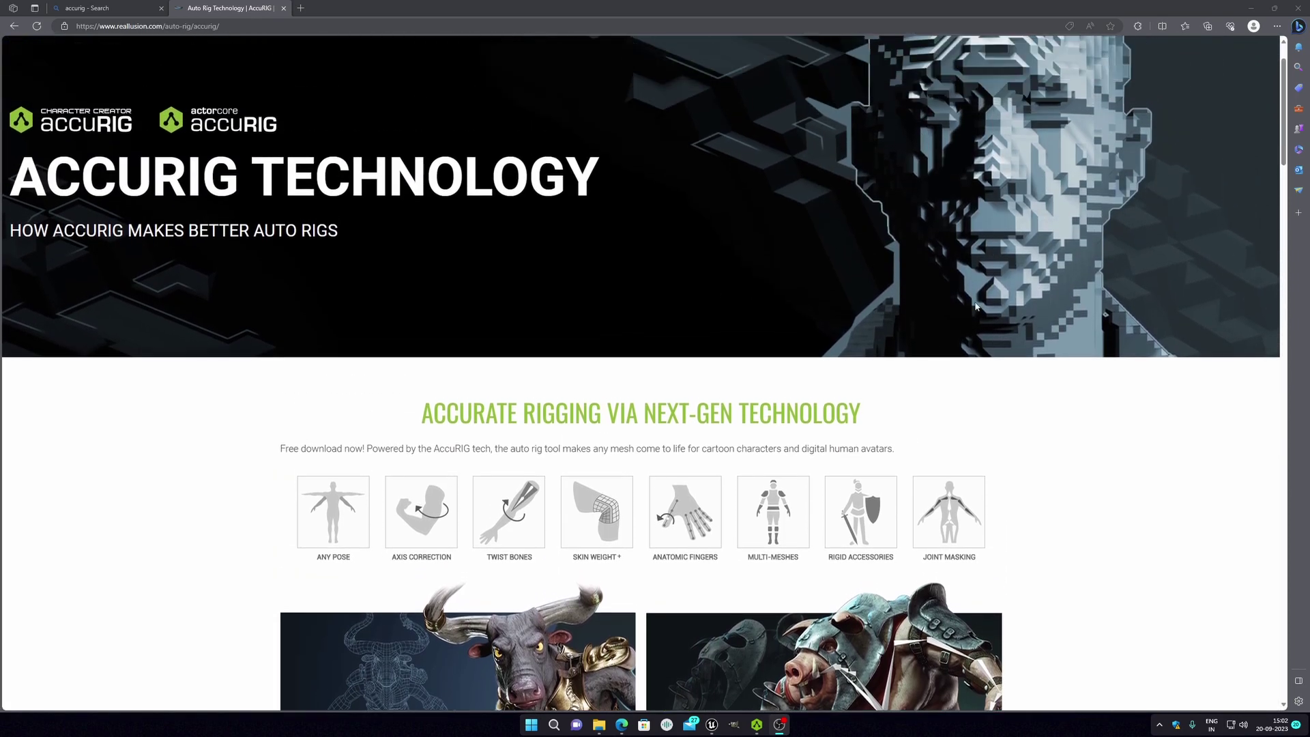
{"action": "scroll", "coordinate": [1004, 249], "scroll_direction": "down", "scroll_amount": 8}
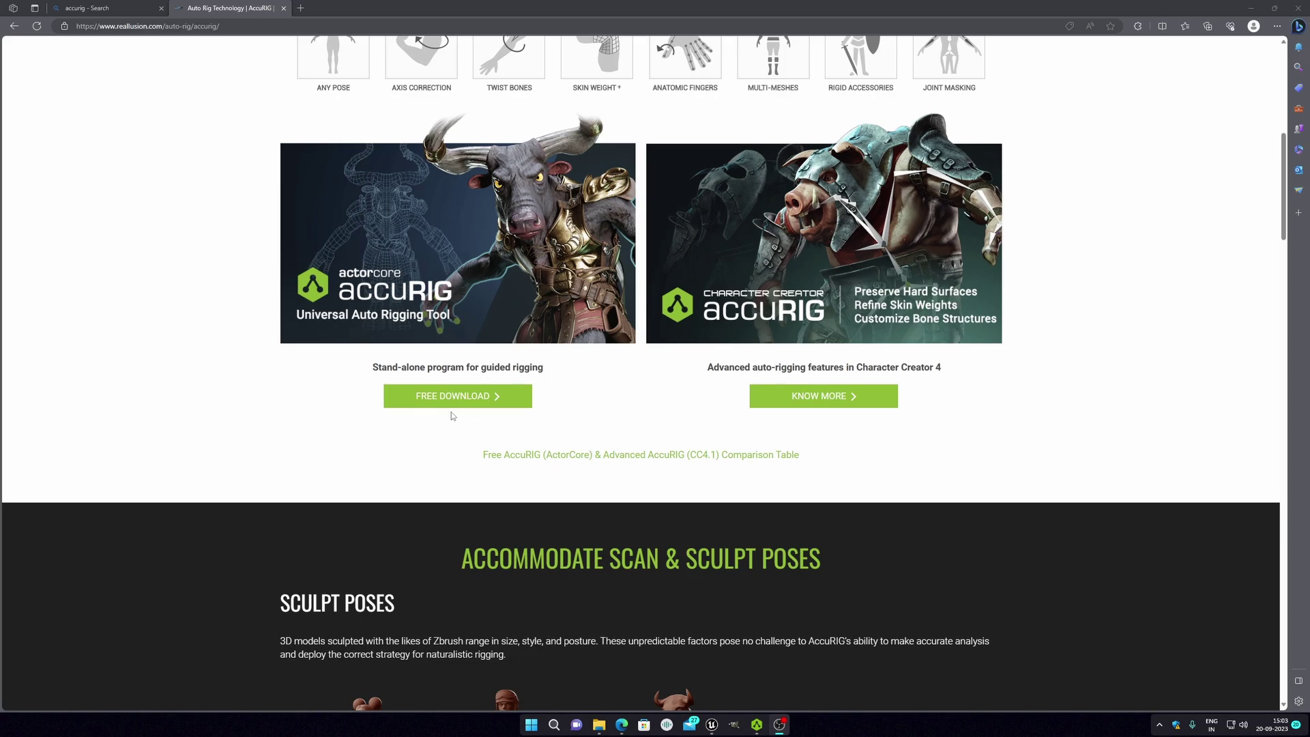
{"action": "scroll", "coordinate": [506, 435], "scroll_direction": "down", "scroll_amount": 8}
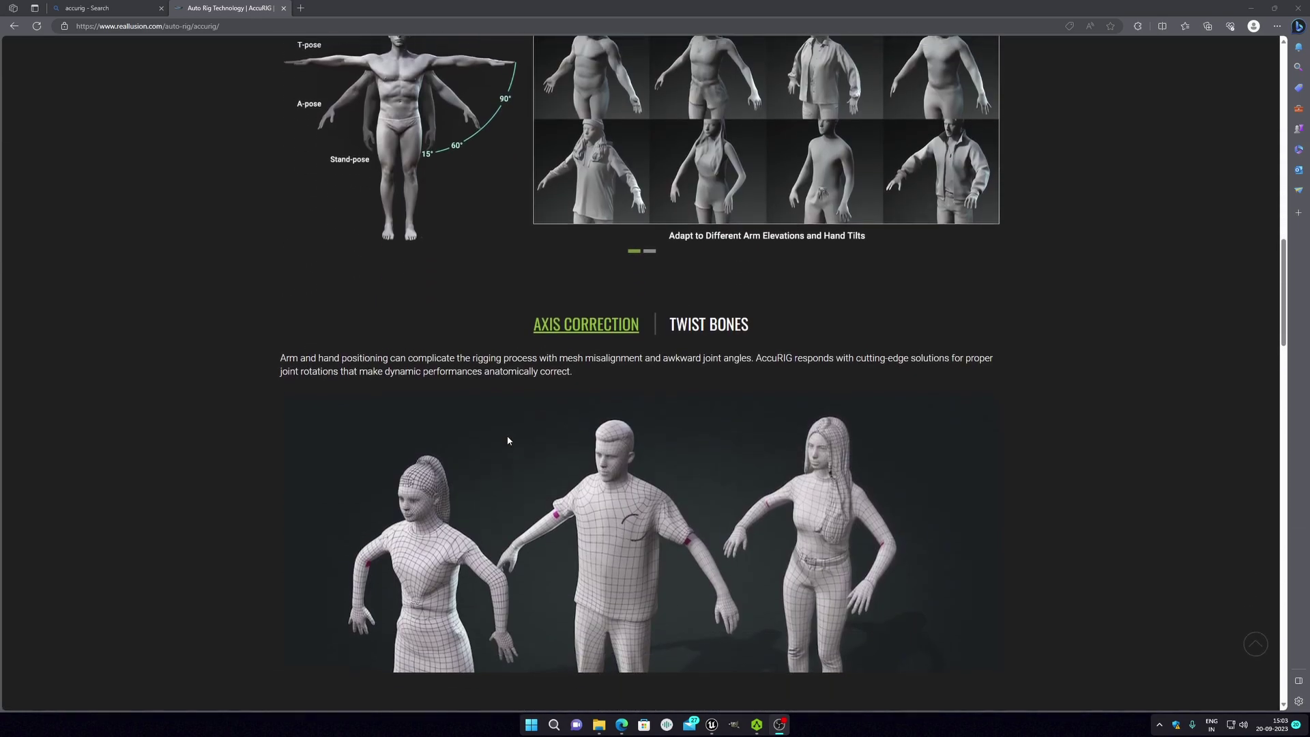
{"action": "scroll", "coordinate": [507, 440], "scroll_direction": "up", "scroll_amount": 2}
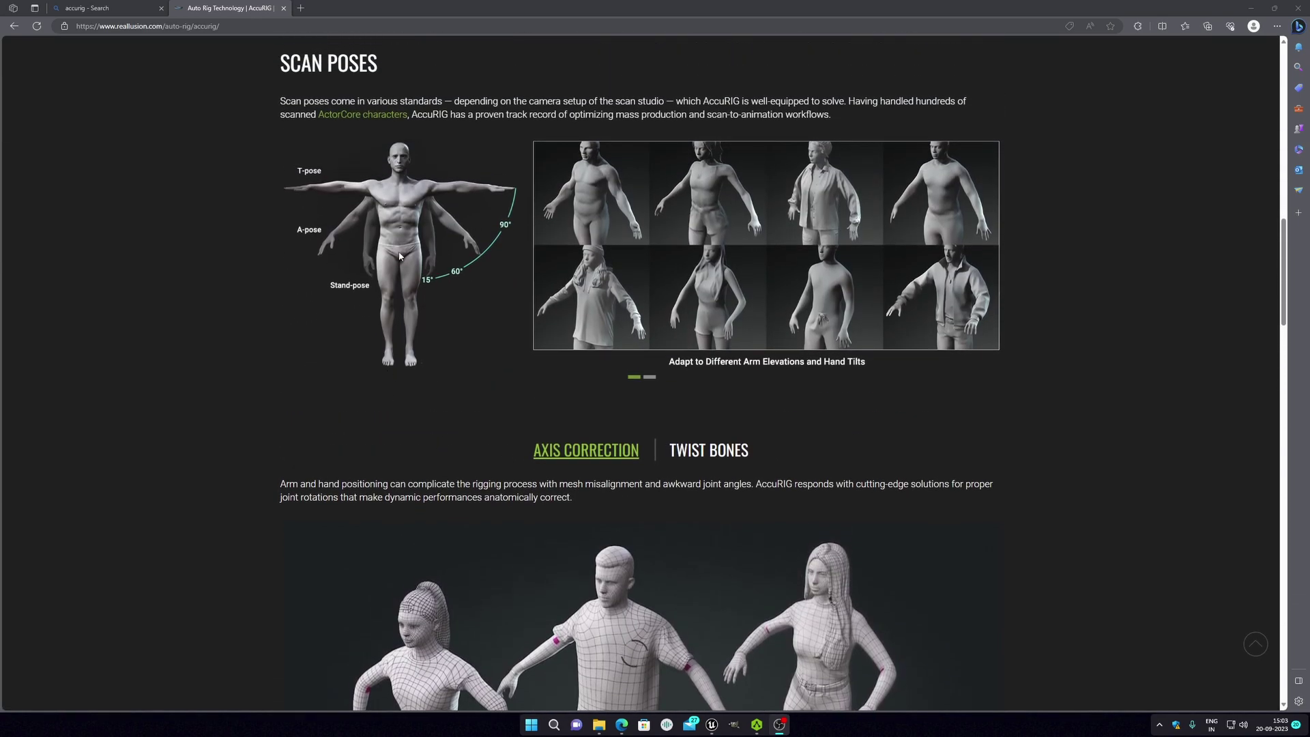
{"action": "scroll", "coordinate": [400, 255], "scroll_direction": "down", "scroll_amount": 4}
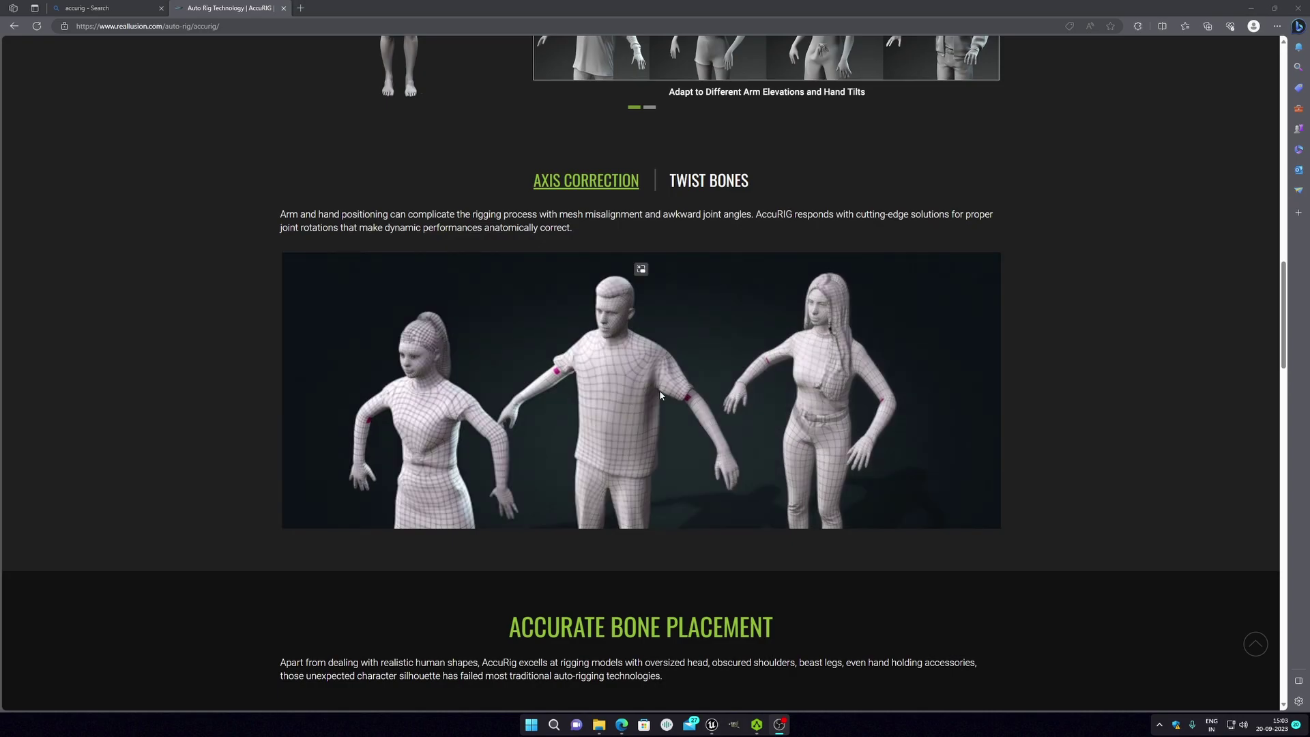
{"action": "scroll", "coordinate": [660, 394], "scroll_direction": "down", "scroll_amount": 7}
{"action": "scroll", "coordinate": [655, 382], "scroll_direction": "up", "scroll_amount": 16}
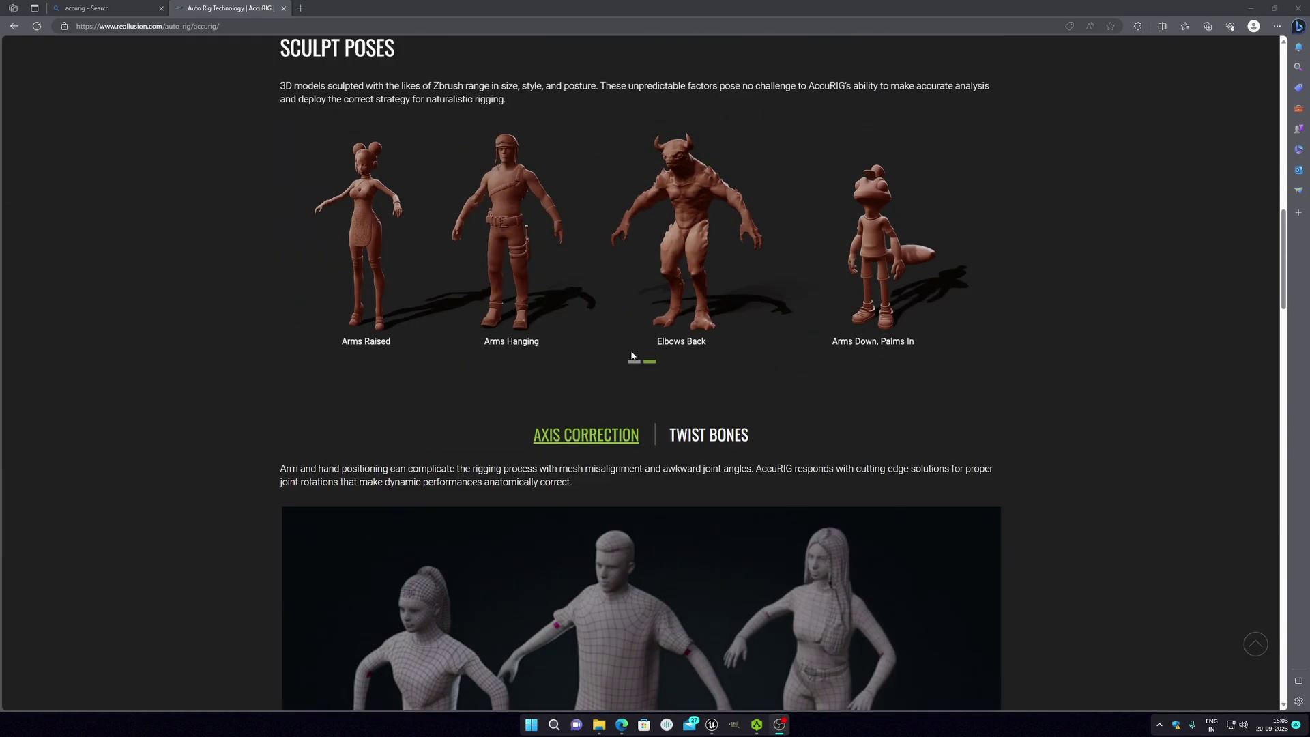
{"action": "scroll", "coordinate": [916, 319], "scroll_direction": "up", "scroll_amount": 4}
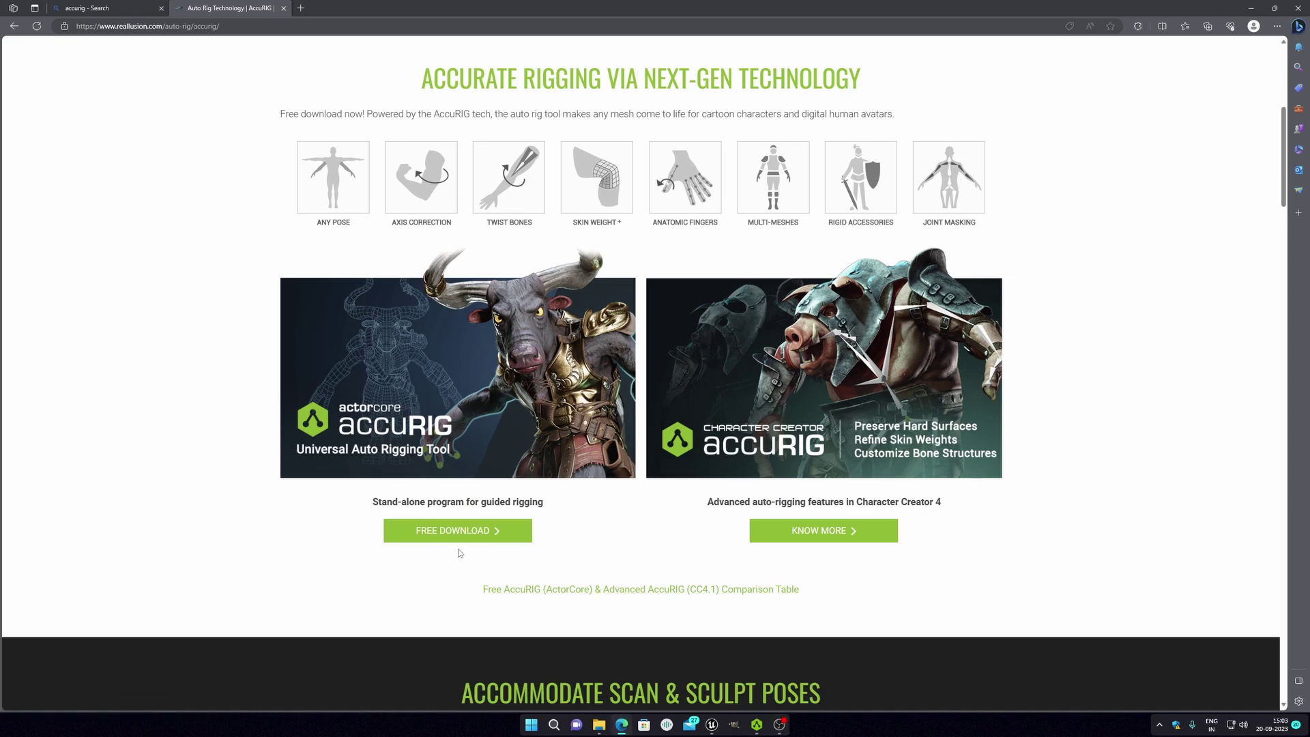
Minimize Edge, bring AccuRIG up full screen and review its character loading options without choosing one
{"action": "left_click", "coordinate": [1250, 8]}
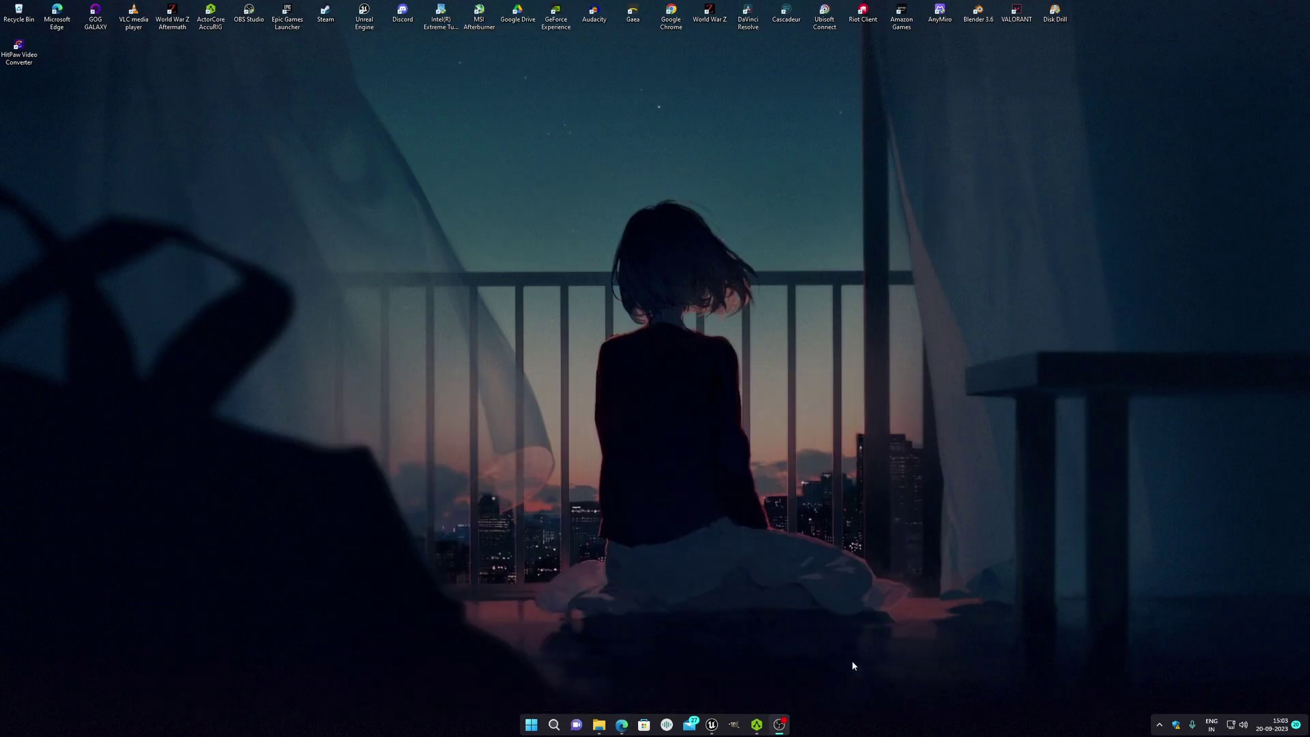
{"action": "left_click", "coordinate": [759, 730]}
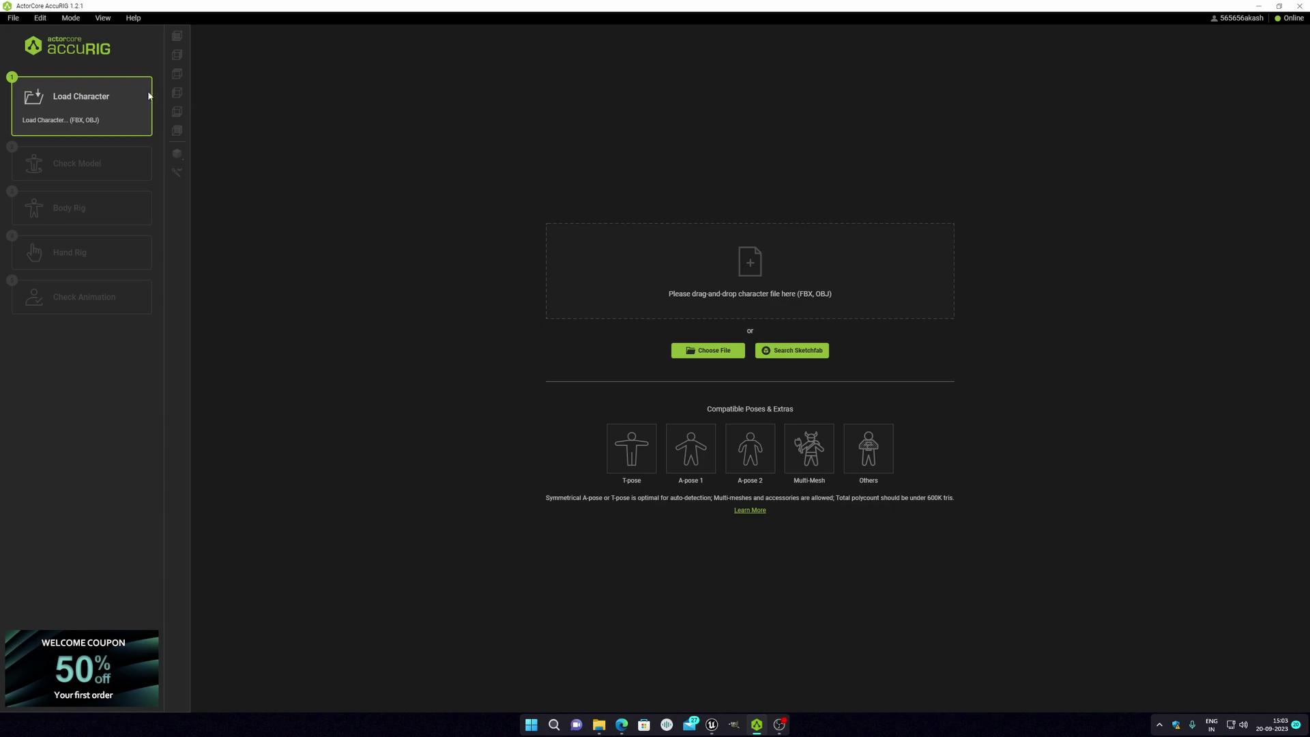
{"action": "left_click", "coordinate": [16, 18]}
{"action": "left_click", "coordinate": [461, 161]}
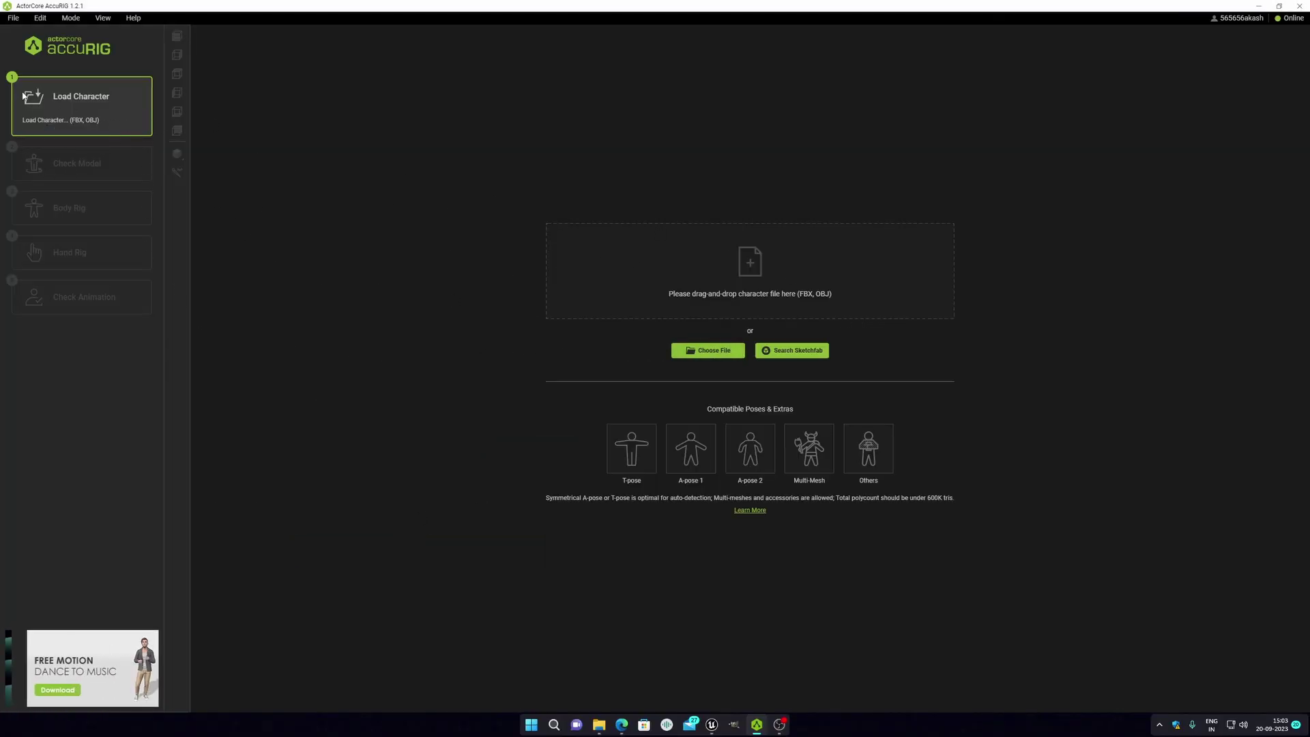
Open the BladManForUnreal folder in File Explorer, then return to the AccuRIG web page
{"action": "key", "text": "super+e"}
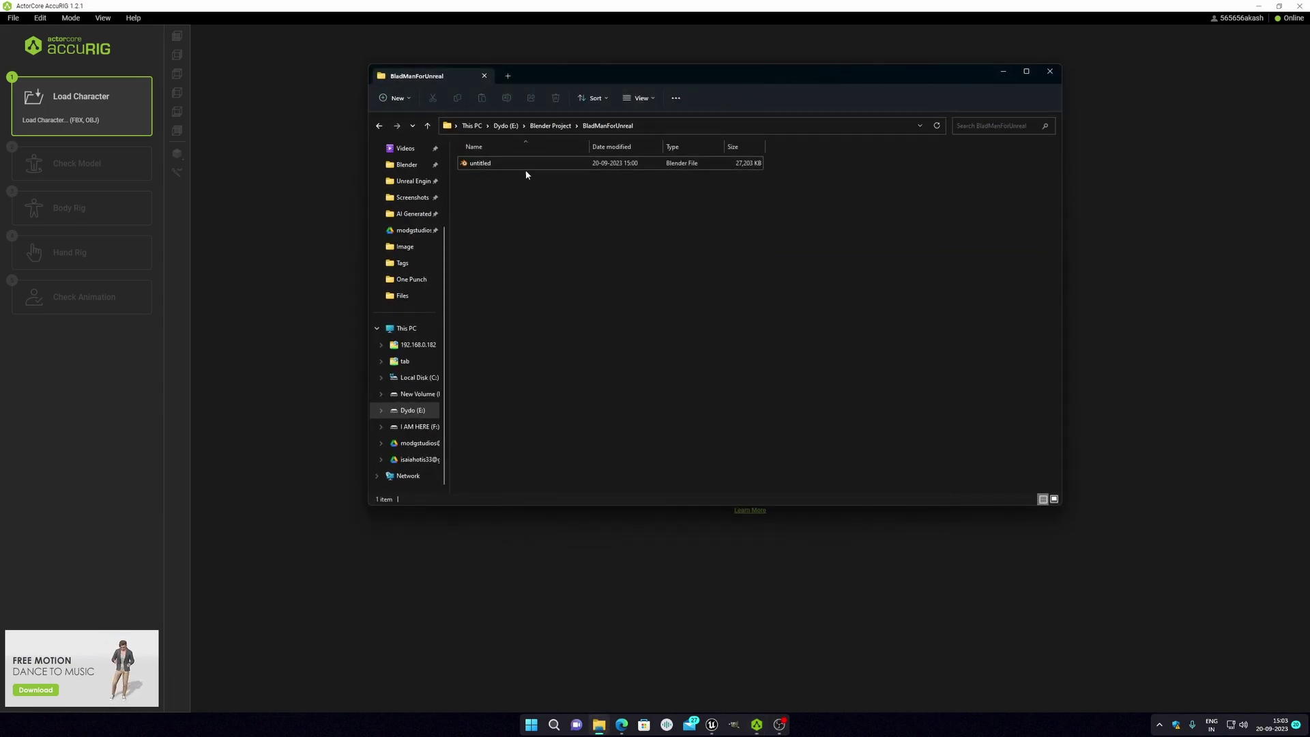
{"action": "left_click", "coordinate": [764, 730]}
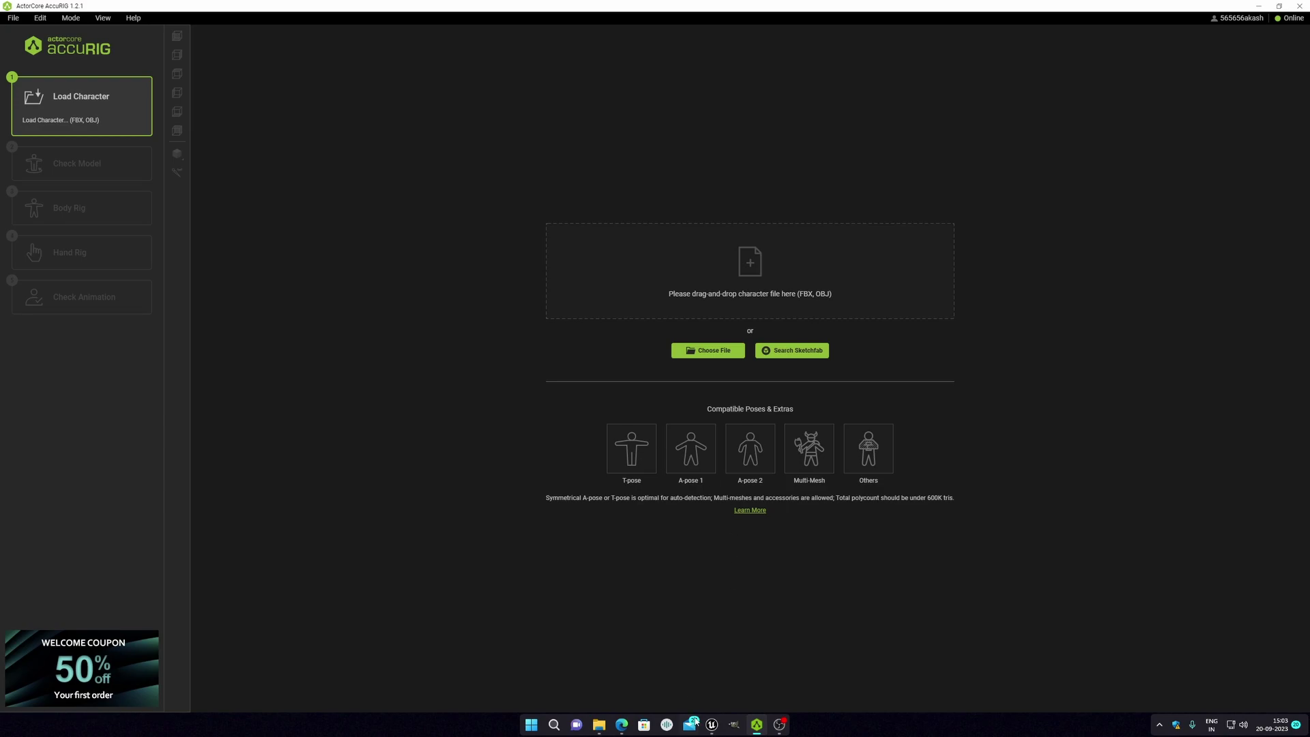
{"action": "left_click", "coordinate": [607, 725]}
{"action": "left_click", "coordinate": [620, 724]}
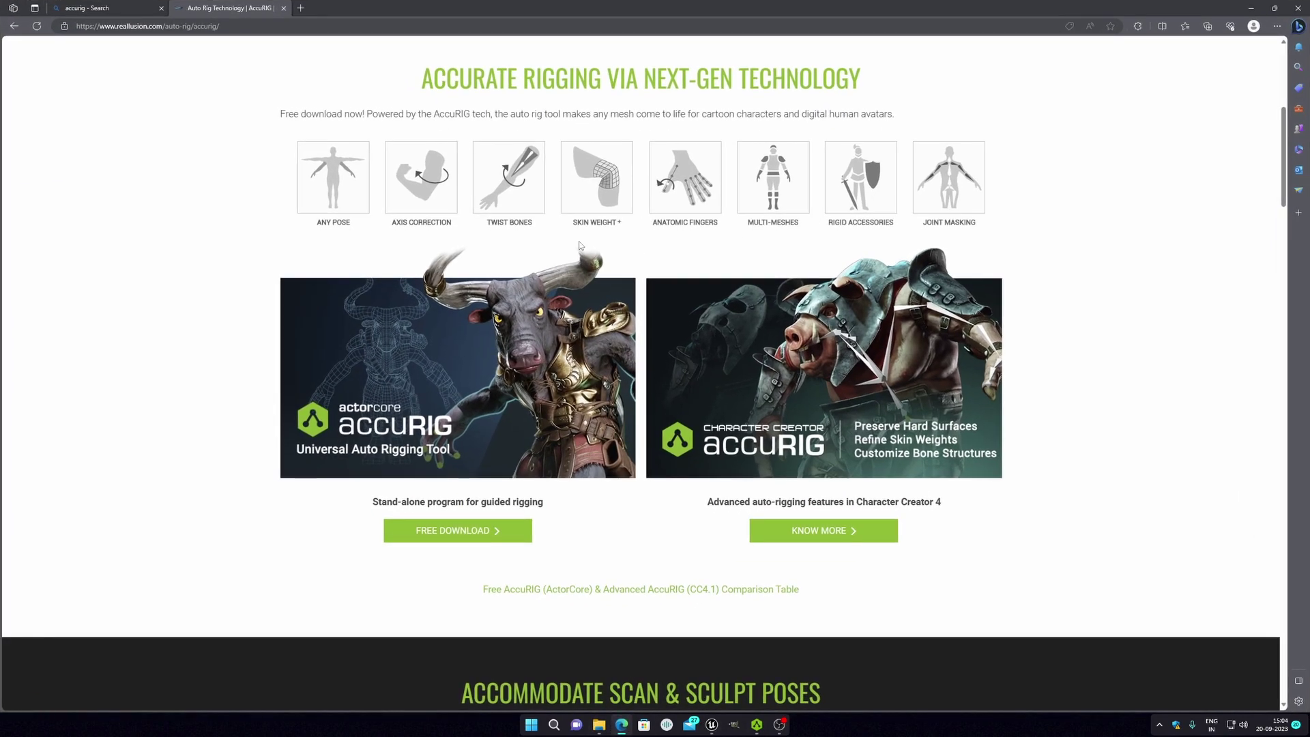
Scroll through the finger rig, skin weighting and scan-pose sections of the AccuRIG page
{"action": "scroll", "coordinate": [601, 293], "scroll_direction": "down", "scroll_amount": 10}
{"action": "scroll", "coordinate": [603, 296], "scroll_direction": "up", "scroll_amount": 4}
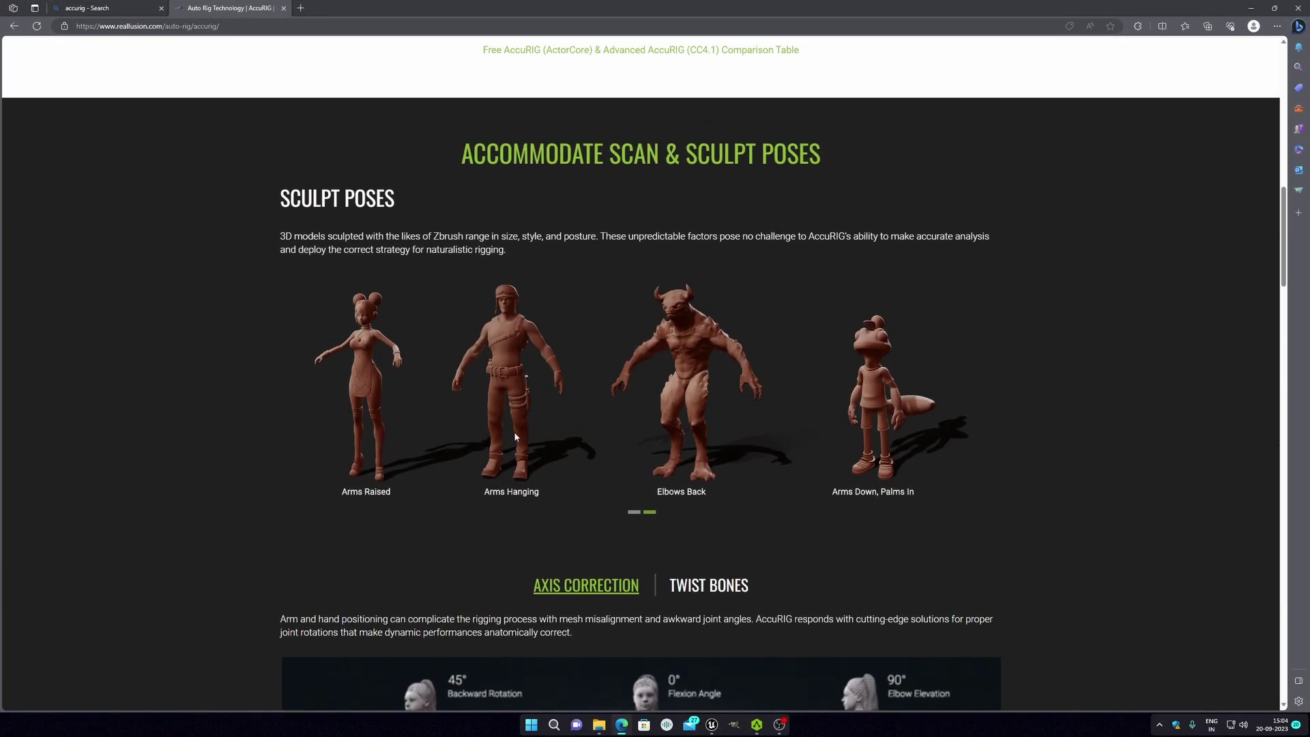
{"action": "scroll", "coordinate": [477, 375], "scroll_direction": "down", "scroll_amount": 10}
{"action": "scroll", "coordinate": [663, 417], "scroll_direction": "down", "scroll_amount": 10}
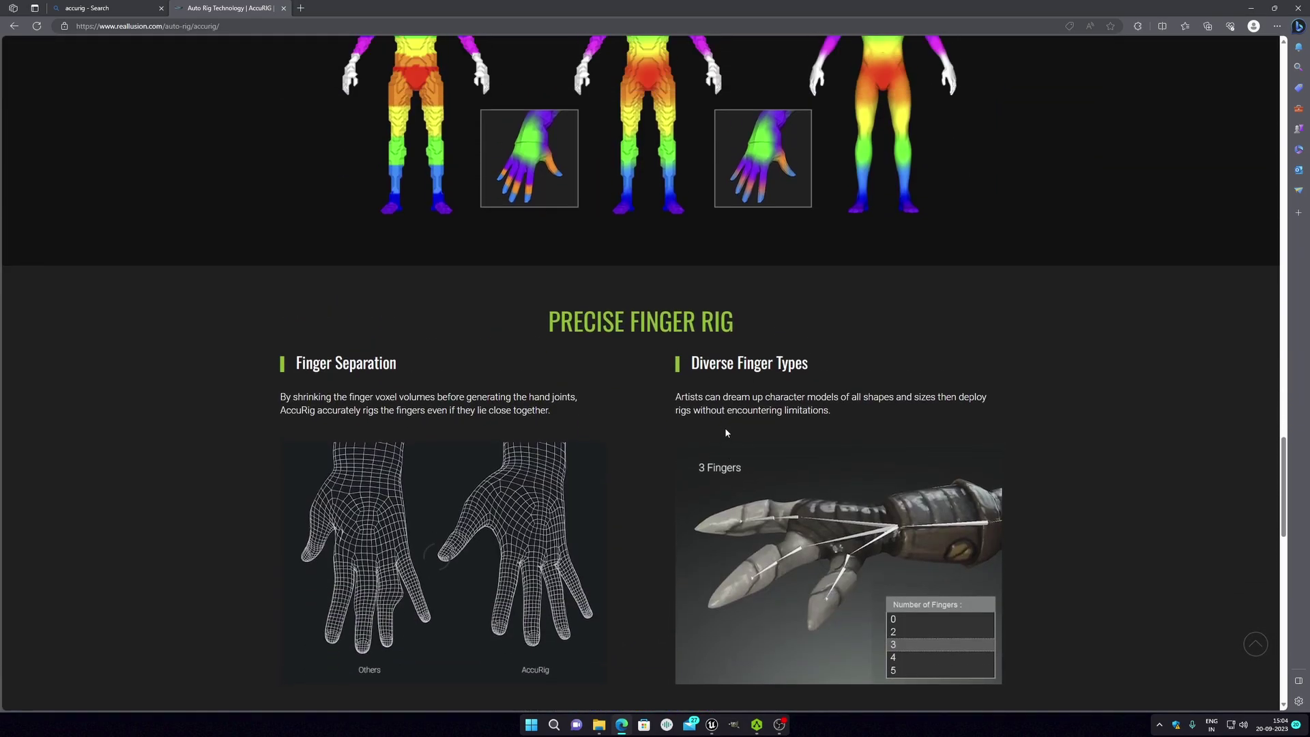
{"action": "scroll", "coordinate": [724, 427], "scroll_direction": "up", "scroll_amount": 3}
{"action": "scroll", "coordinate": [771, 309], "scroll_direction": "down", "scroll_amount": 15}
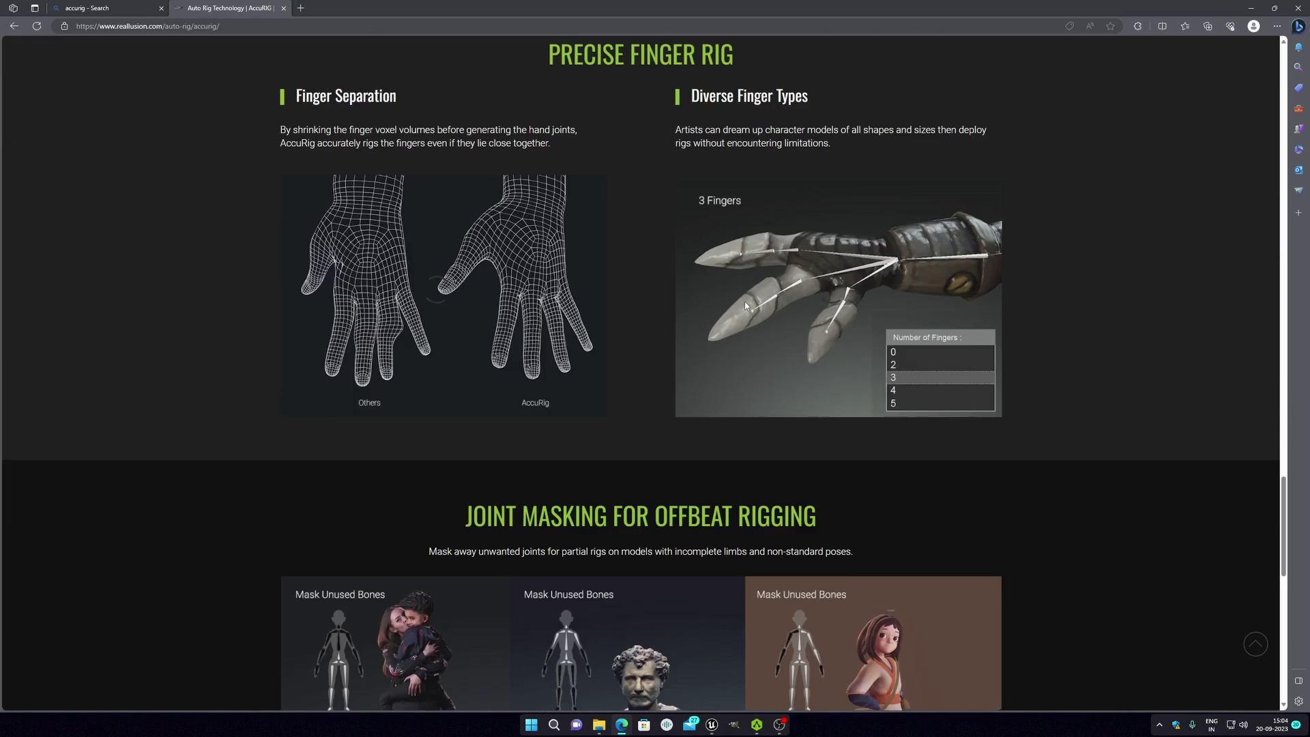
{"action": "scroll", "coordinate": [709, 334], "scroll_direction": "up", "scroll_amount": 17}
{"action": "scroll", "coordinate": [709, 334], "scroll_direction": "up", "scroll_amount": 10}
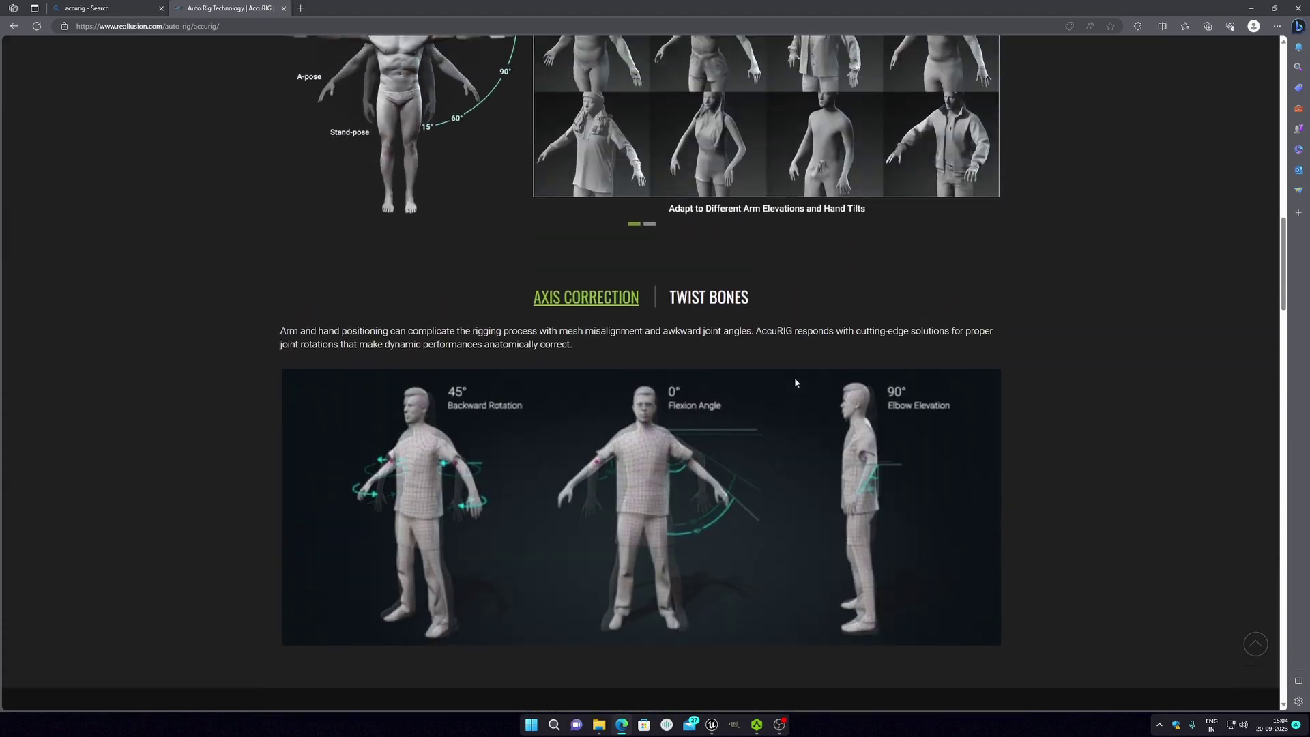
{"action": "scroll", "coordinate": [587, 387], "scroll_direction": "down", "scroll_amount": 5}
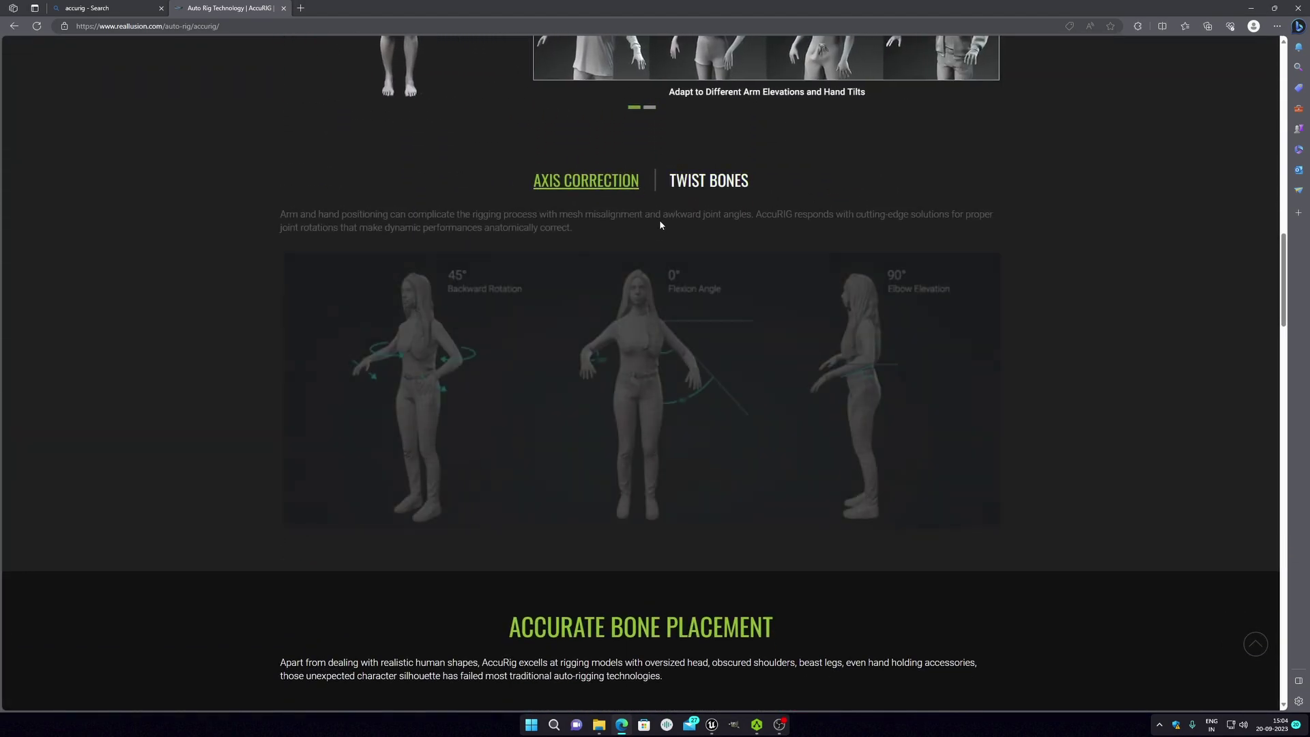
{"action": "scroll", "coordinate": [660, 224], "scroll_direction": "up", "scroll_amount": 7}
{"action": "scroll", "coordinate": [343, 326], "scroll_direction": "down", "scroll_amount": 2}
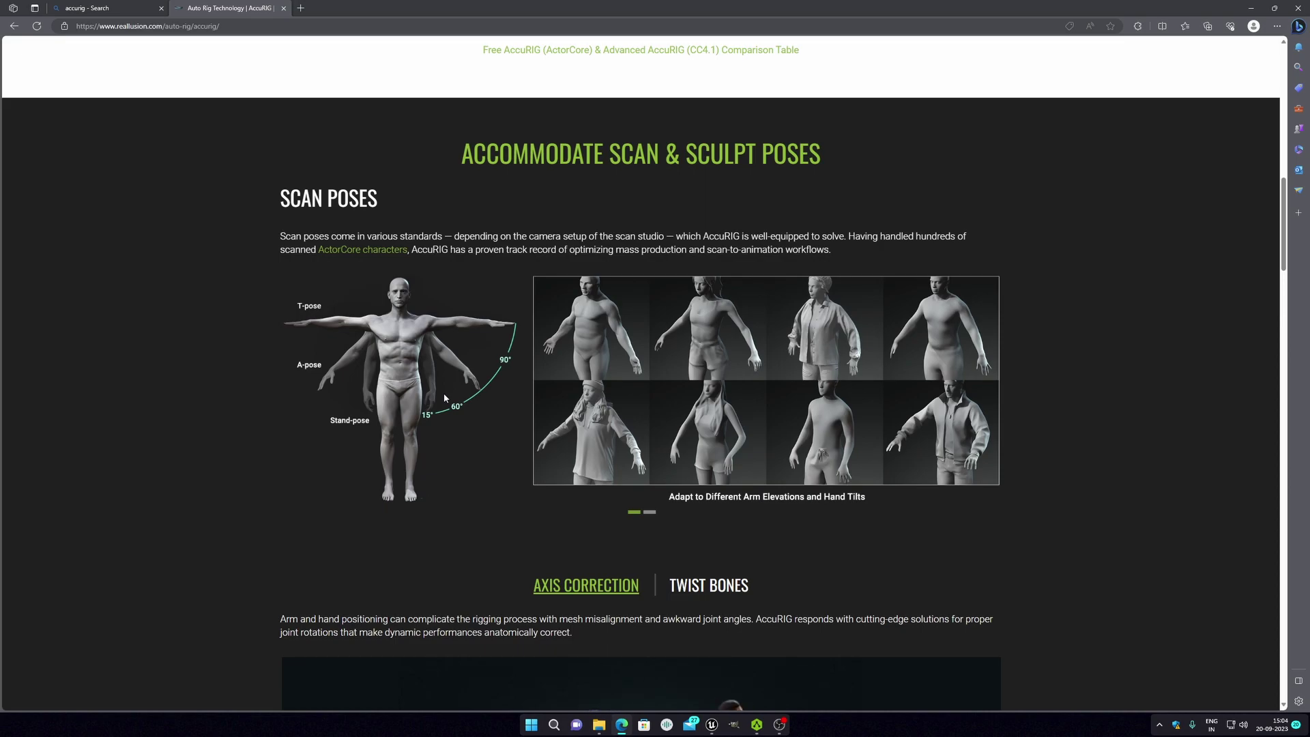
Minimize Edge and move the BladManForUnreal Explorer window over to the left of AccuRIG
{"action": "left_click", "coordinate": [1251, 7]}
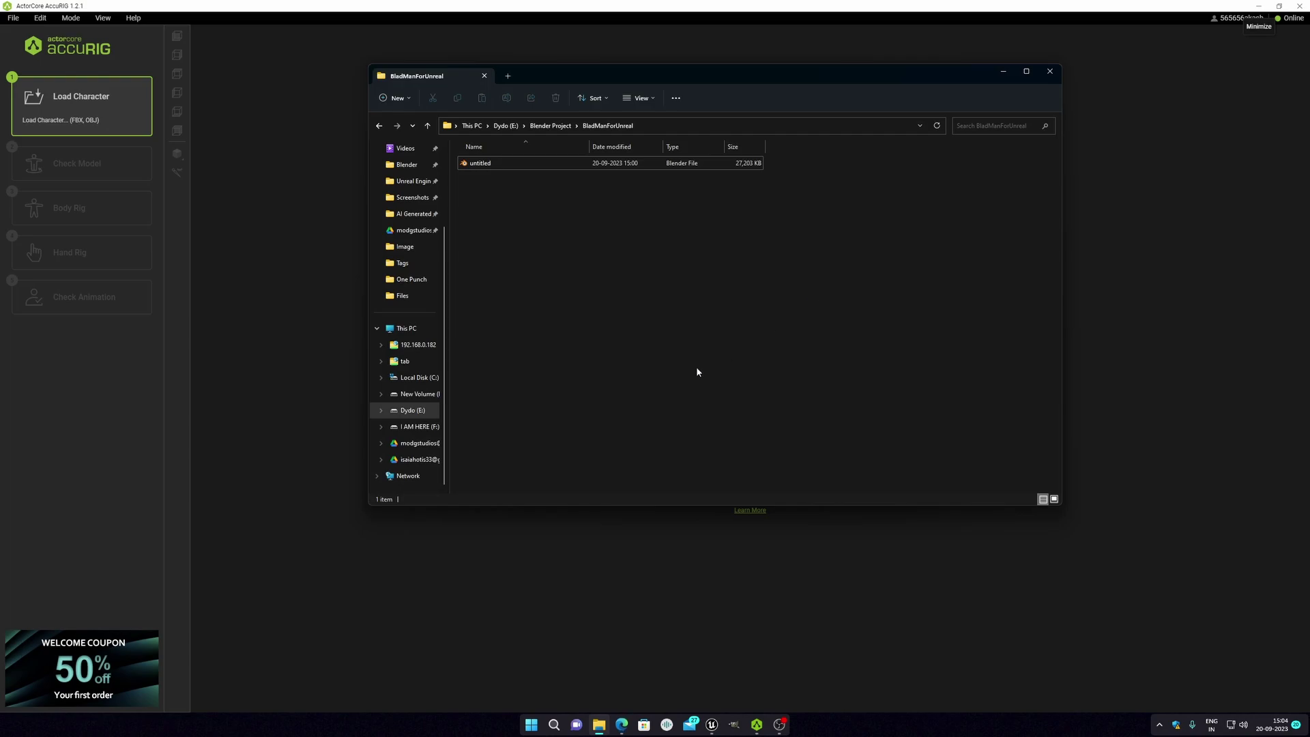
{"action": "left_click", "coordinate": [1005, 73]}
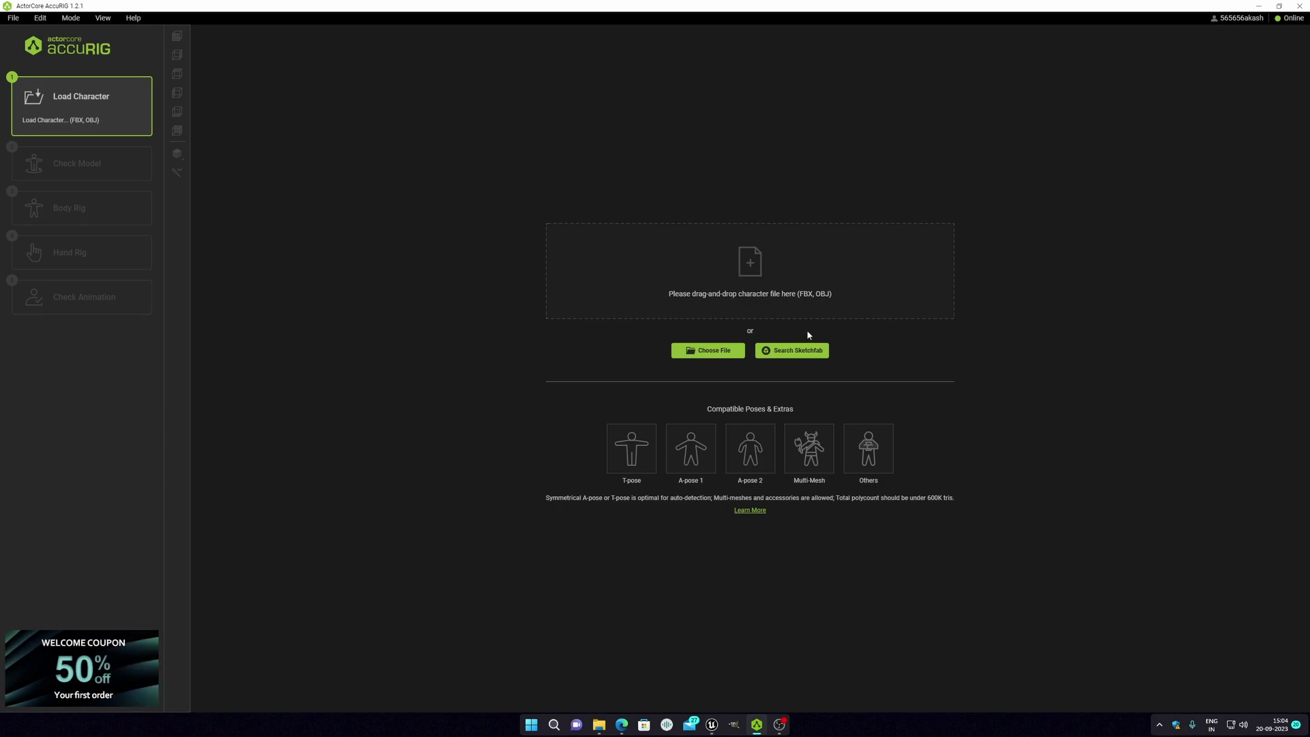
{"action": "left_click", "coordinate": [599, 725]}
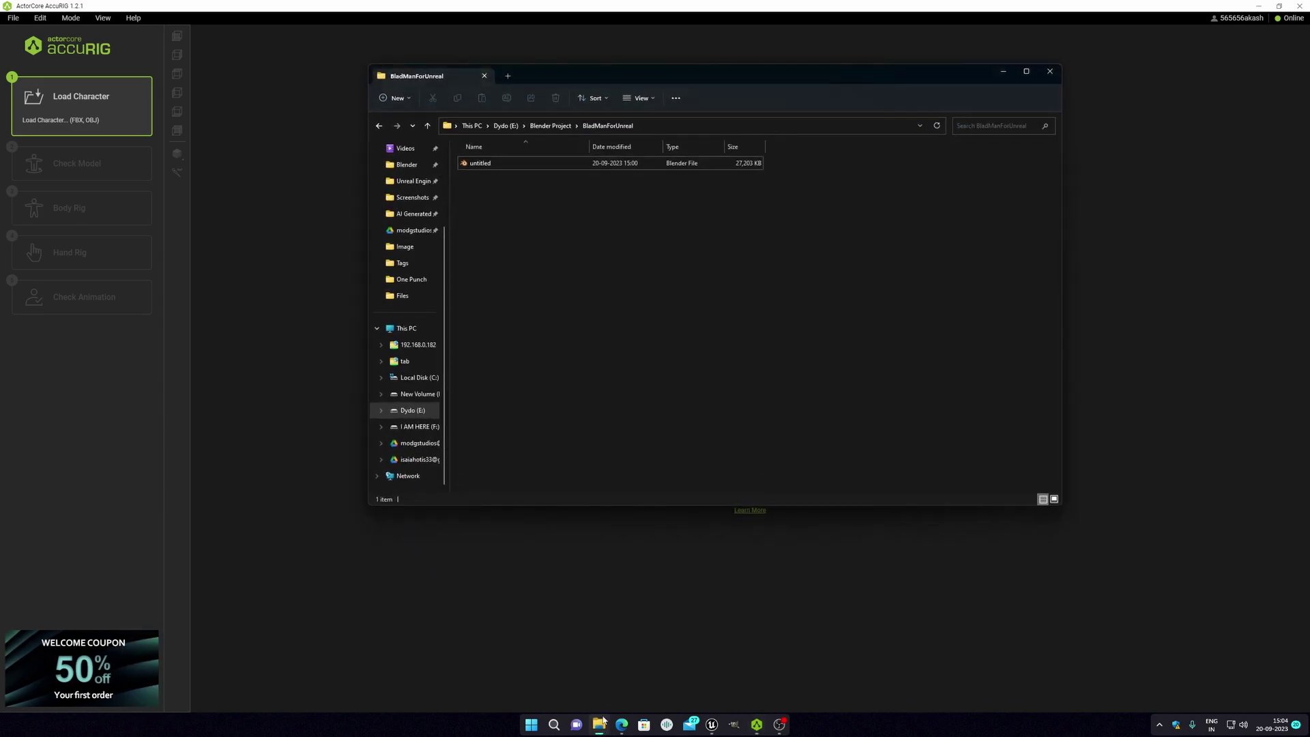
{"action": "left_click_drag", "start_coordinate": [819, 98], "coordinate": [653, 101]}
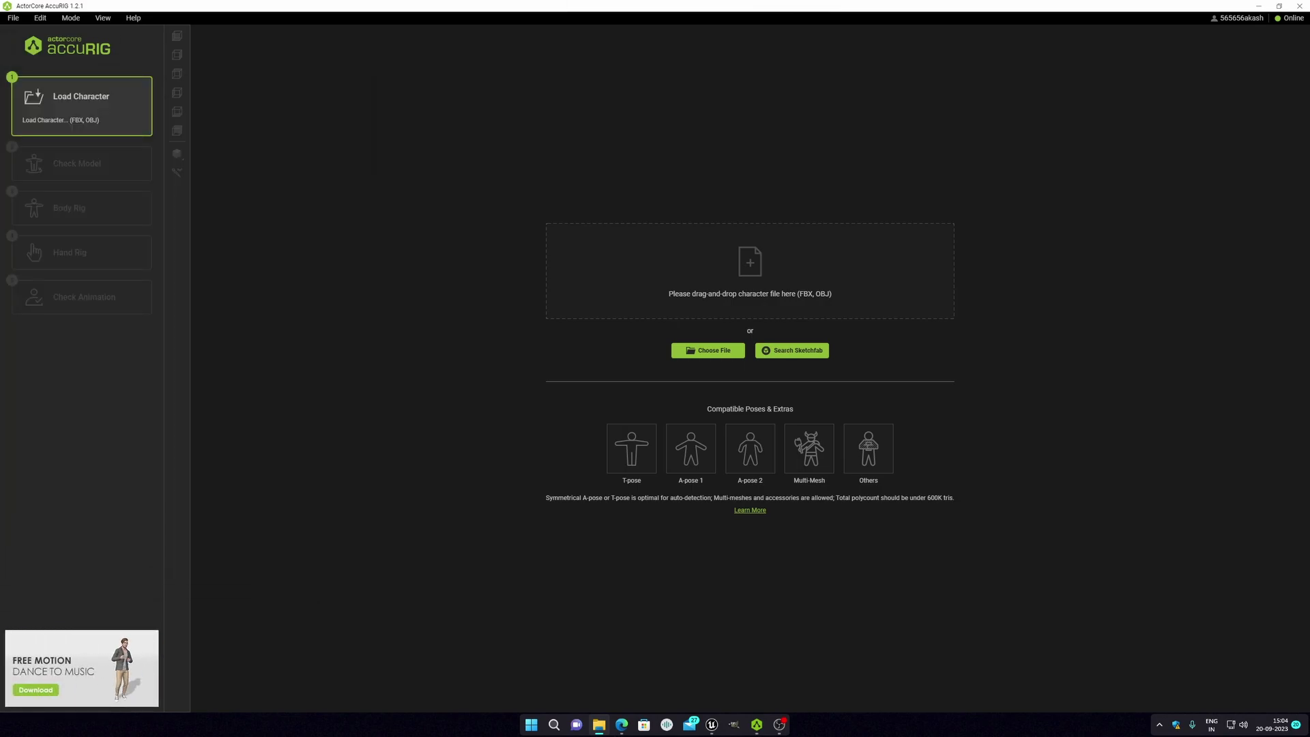
{"action": "left_click", "coordinate": [599, 724]}
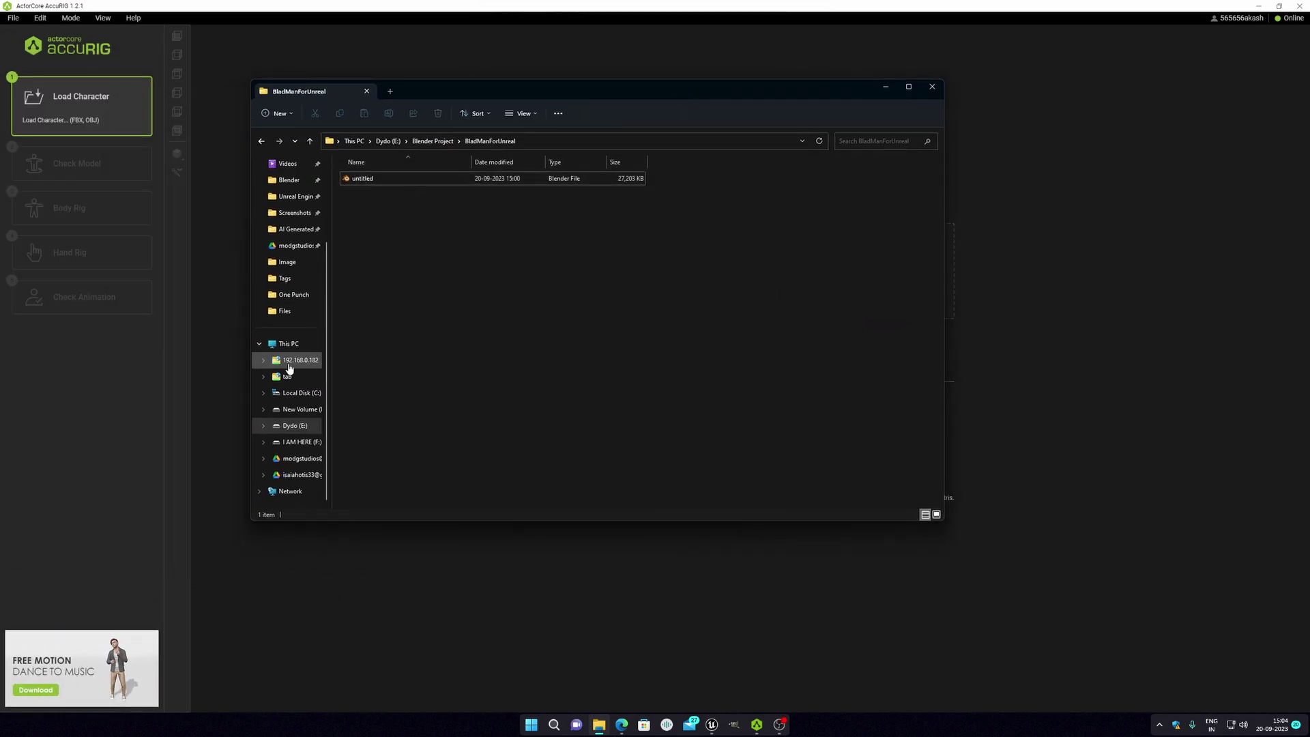
Open the Blender export folder on I AM HERE (F:) and select BladMan.fbx
{"action": "left_click", "coordinate": [301, 442]}
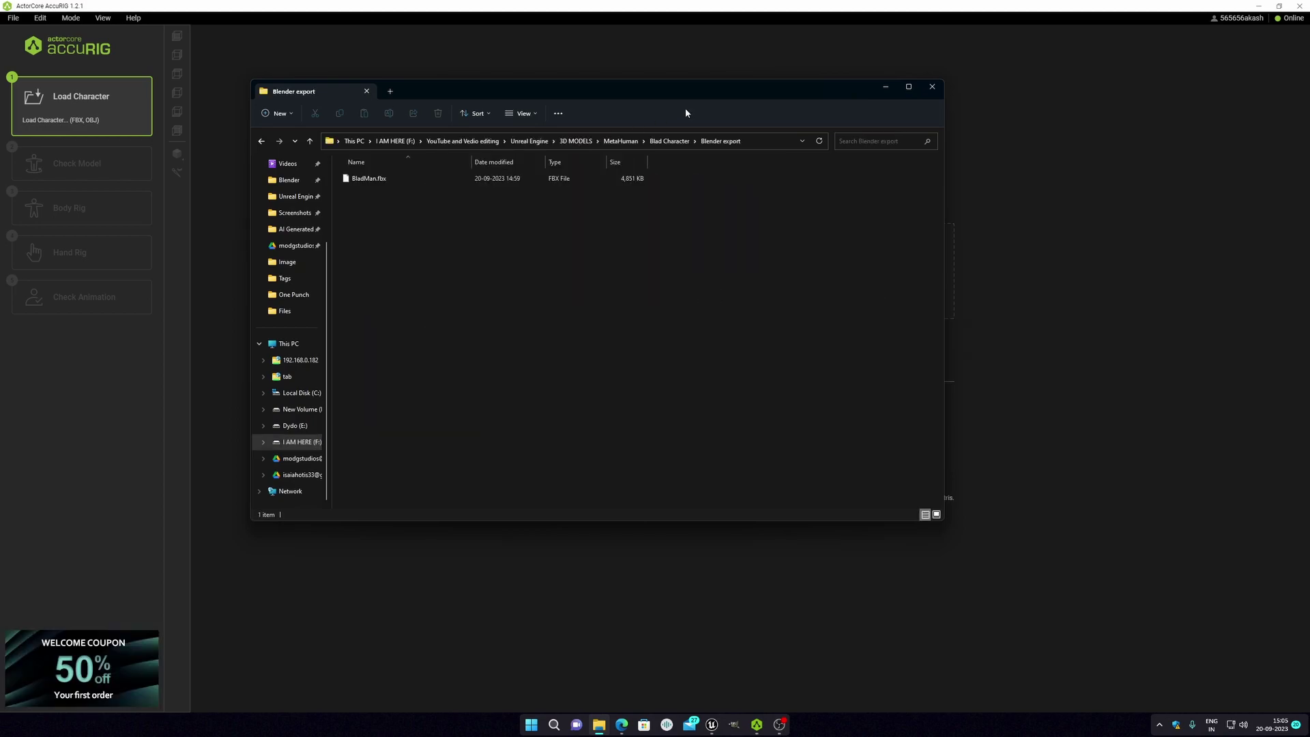
{"action": "left_click_drag", "start_coordinate": [695, 92], "coordinate": [486, 75]}
{"action": "left_click", "coordinate": [92, 150]}
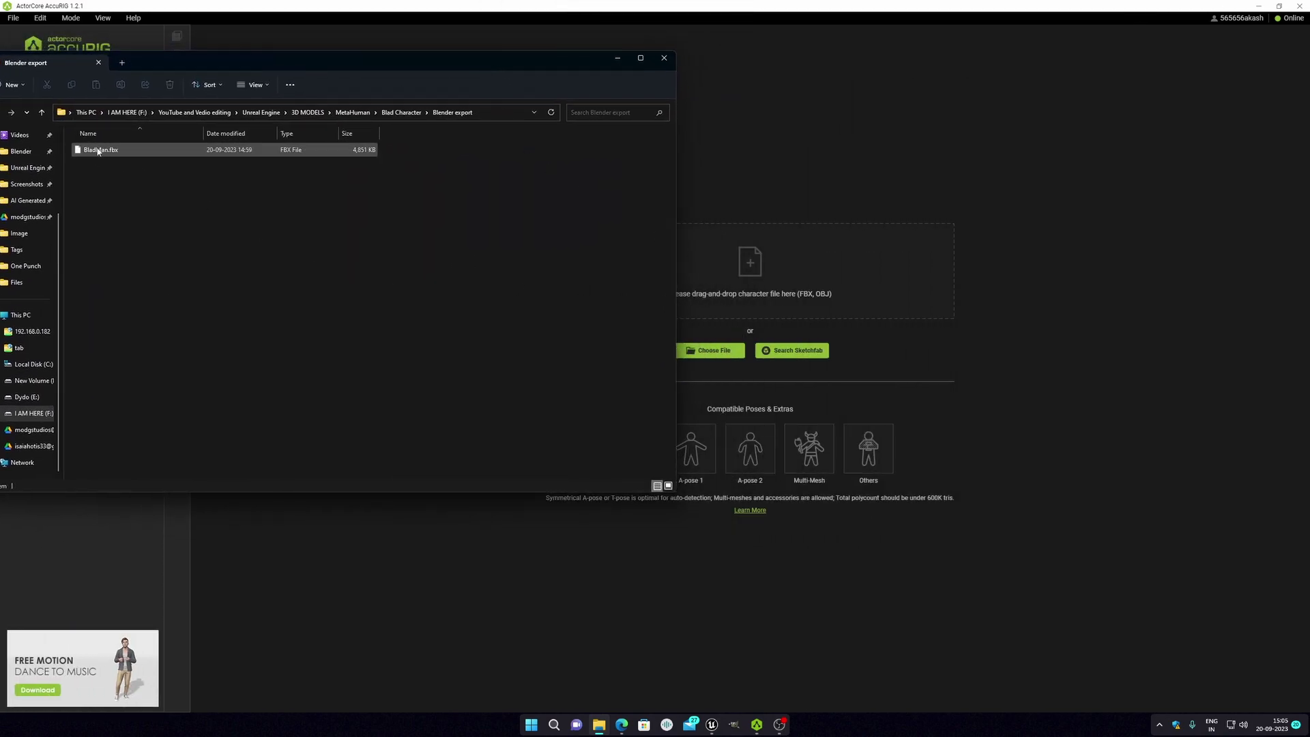
Drag BladMan.fbx into AccuRIG's drop zone so it imports to the Check Model step
{"action": "left_click_drag", "start_coordinate": [93, 151], "coordinate": [784, 295]}
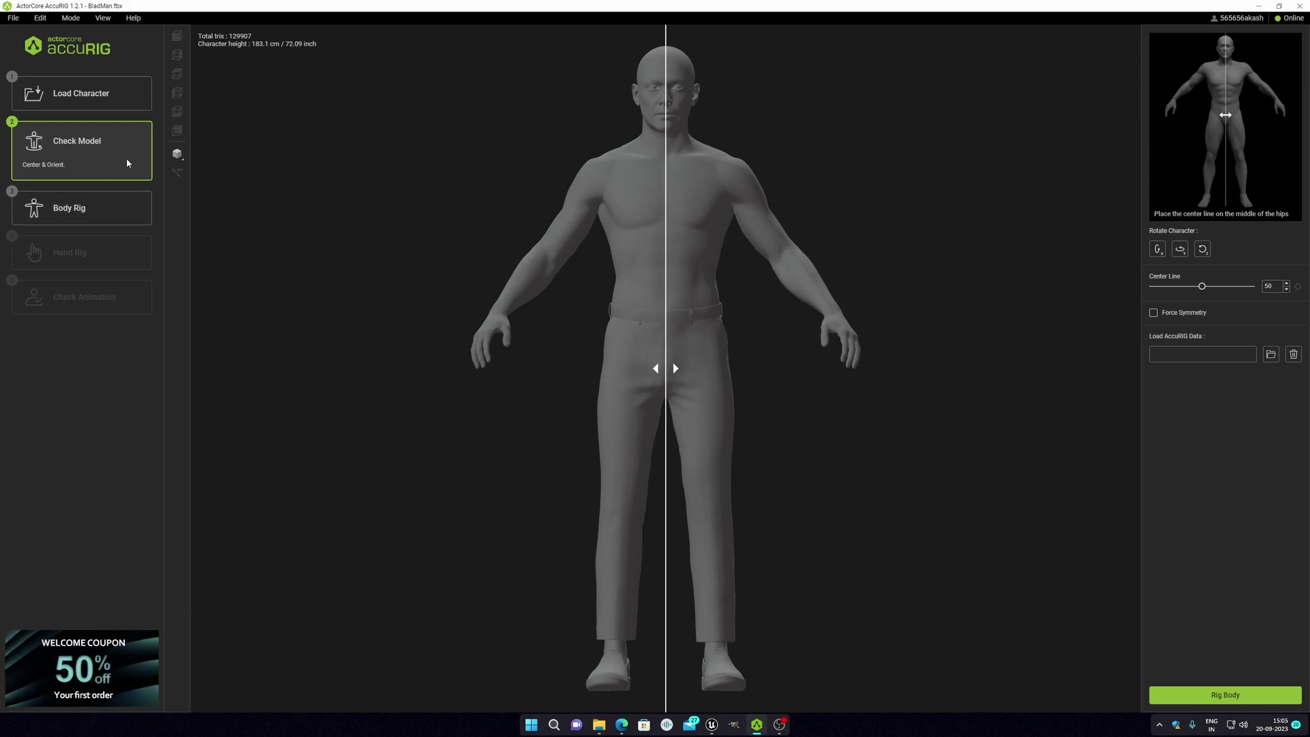
Start the Body Rig step and inspect the joint markers from behind and from the side
{"action": "left_click", "coordinate": [72, 214]}
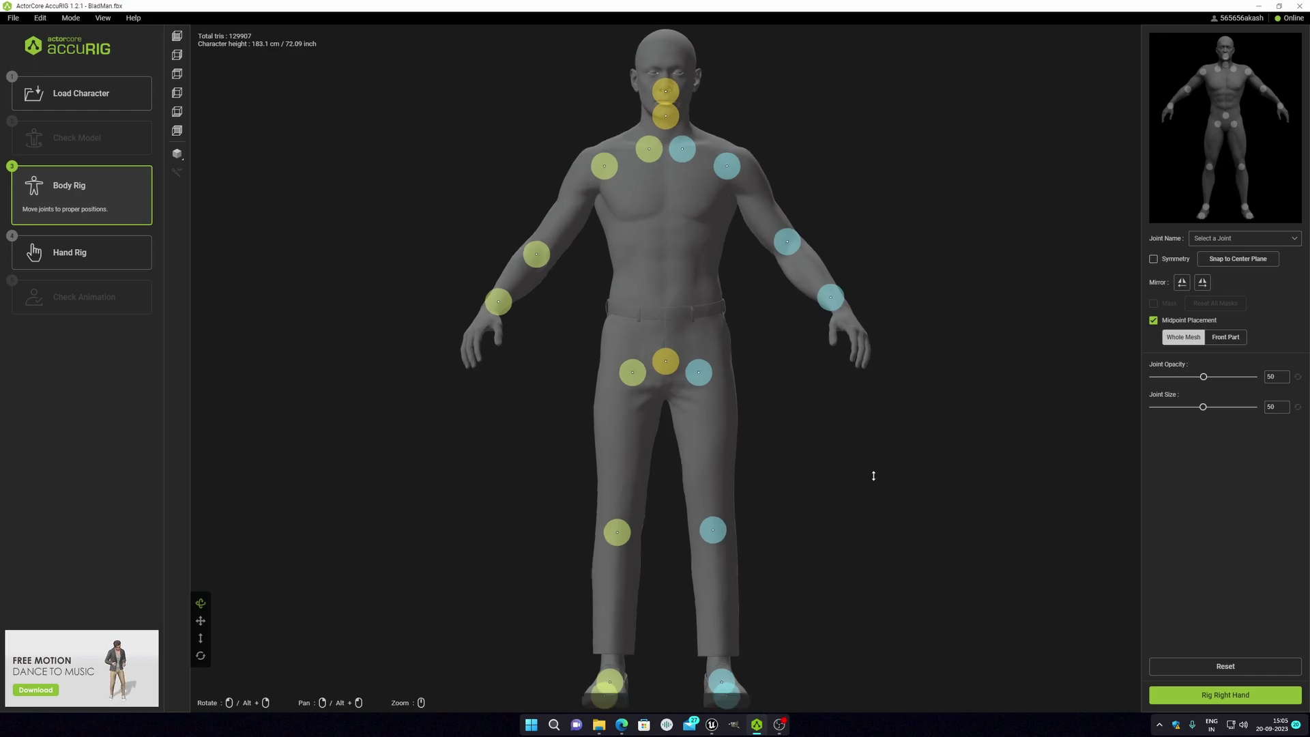
{"action": "scroll", "coordinate": [877, 485], "scroll_direction": "down", "scroll_amount": 2}
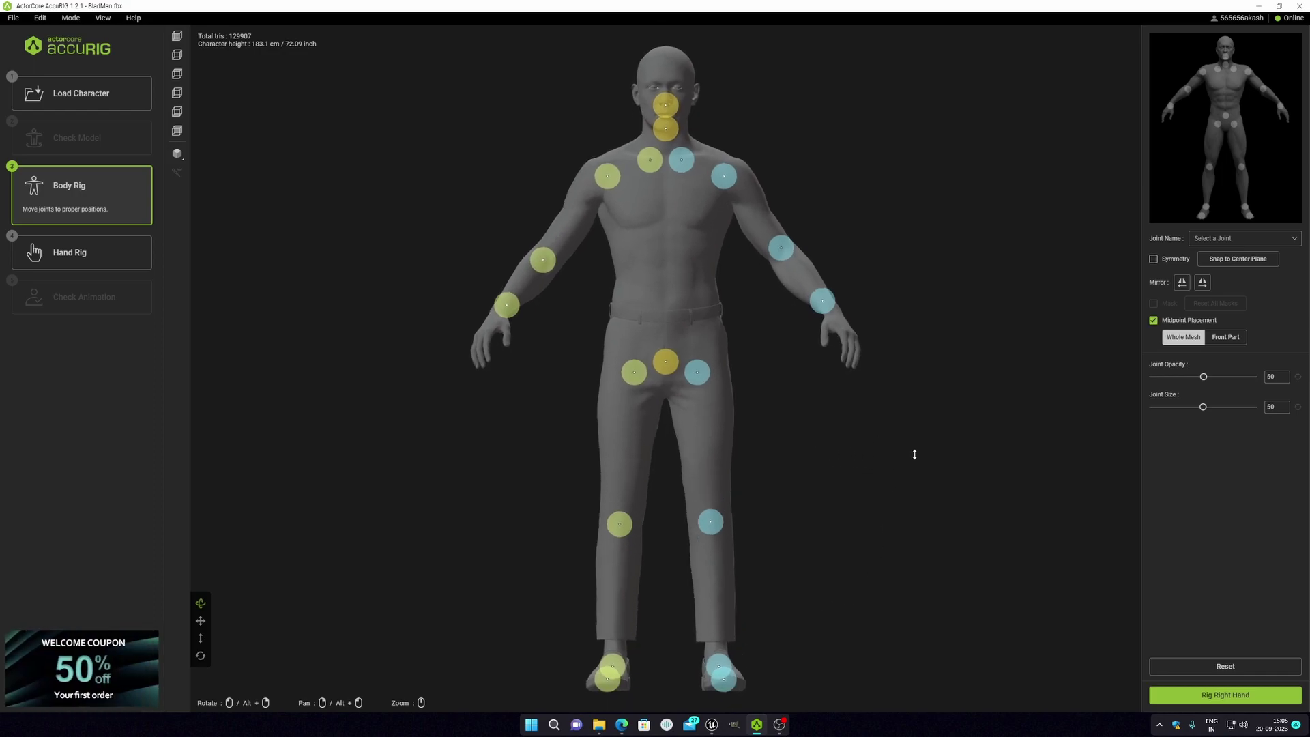
{"action": "scroll", "coordinate": [864, 457], "scroll_direction": "down", "scroll_amount": 3}
{"action": "scroll", "coordinate": [863, 457], "scroll_direction": "up", "scroll_amount": 2}
{"action": "right_click_drag", "start_coordinate": [863, 457], "coordinate": [698, 225]}
{"action": "scroll", "coordinate": [697, 225], "scroll_direction": "down", "scroll_amount": 5}
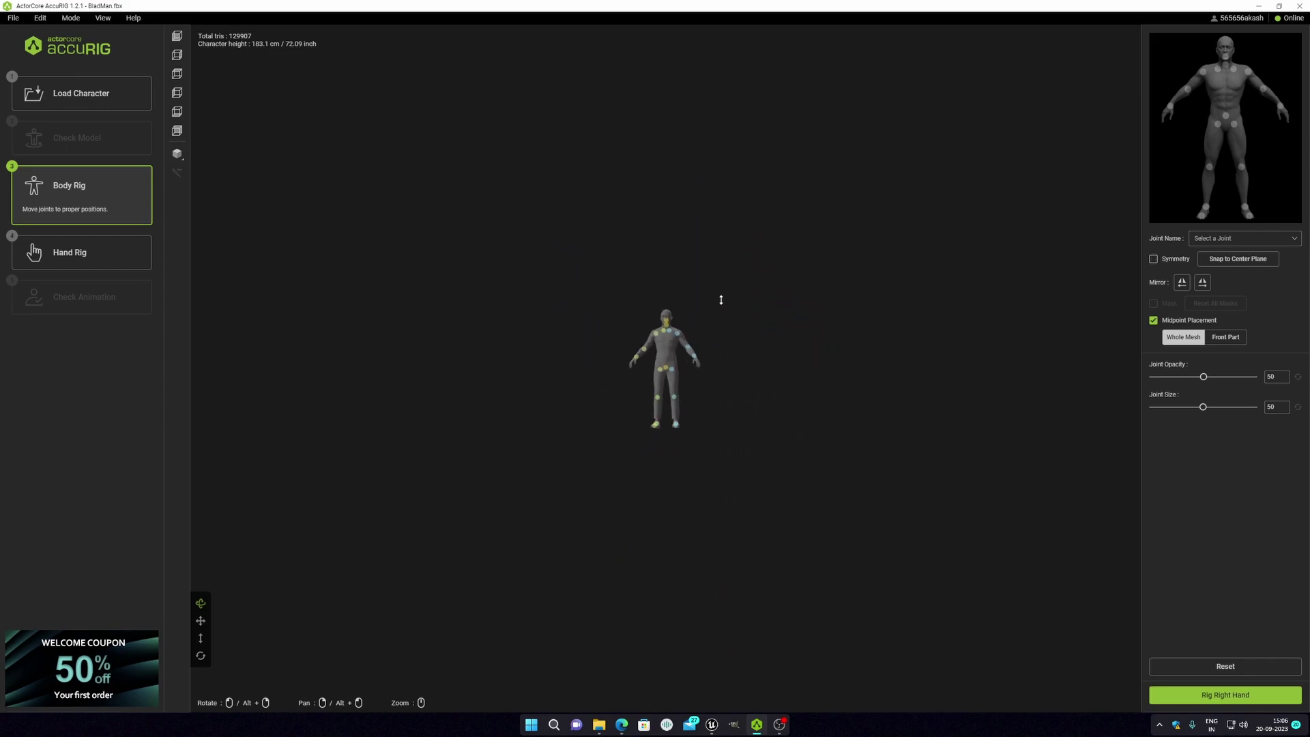
{"action": "scroll", "coordinate": [719, 295], "scroll_direction": "up", "scroll_amount": 8}
{"action": "scroll", "coordinate": [696, 271], "scroll_direction": "down", "scroll_amount": 3}
{"action": "scroll", "coordinate": [688, 286], "scroll_direction": "up", "scroll_amount": 1}
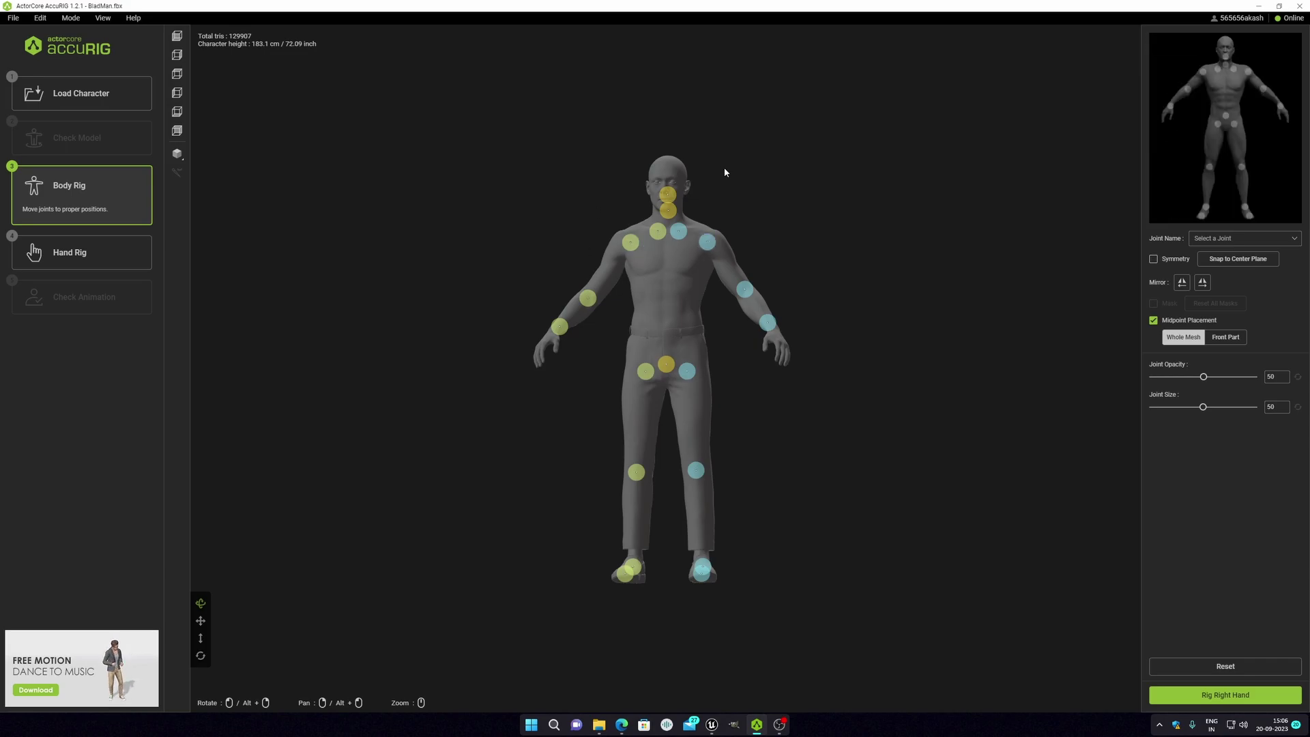
{"action": "right_click_drag", "start_coordinate": [743, 443], "coordinate": [746, 379]}
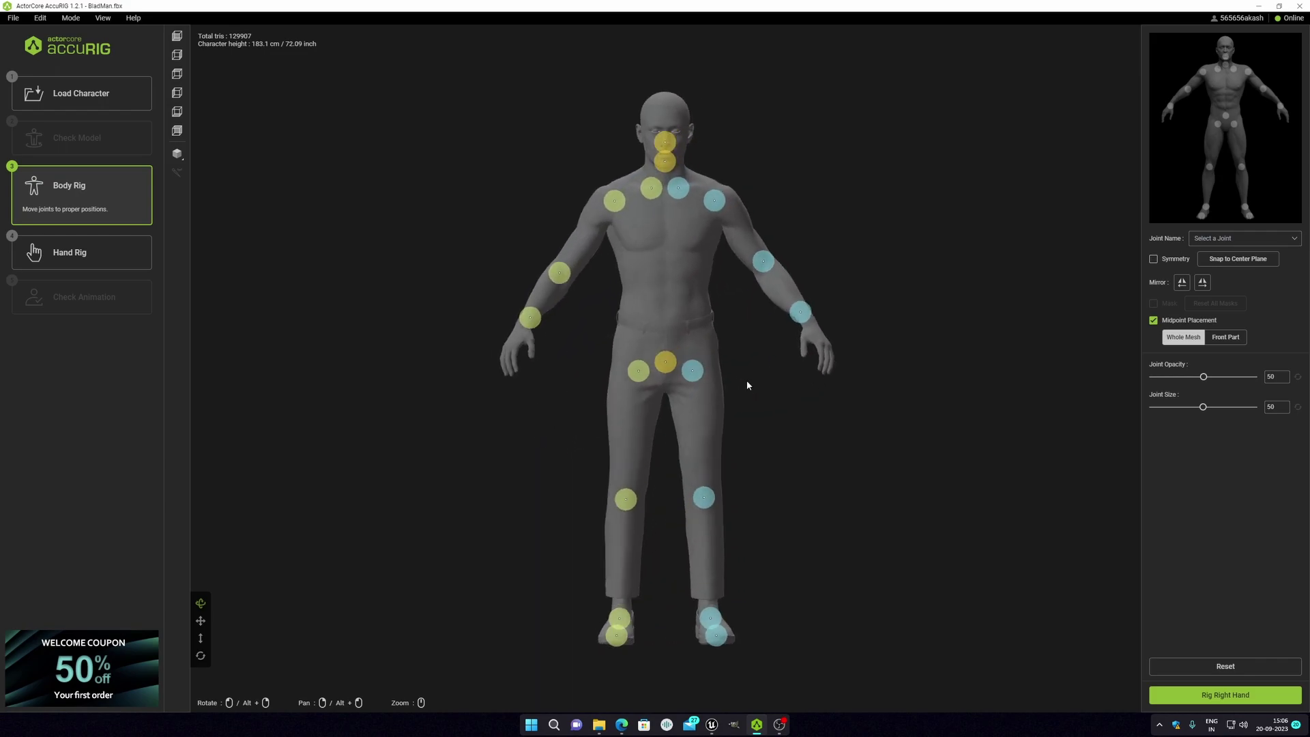
Select the left wrist joint and reset the camera to frame the whole character
{"action": "left_click", "coordinate": [805, 313]}
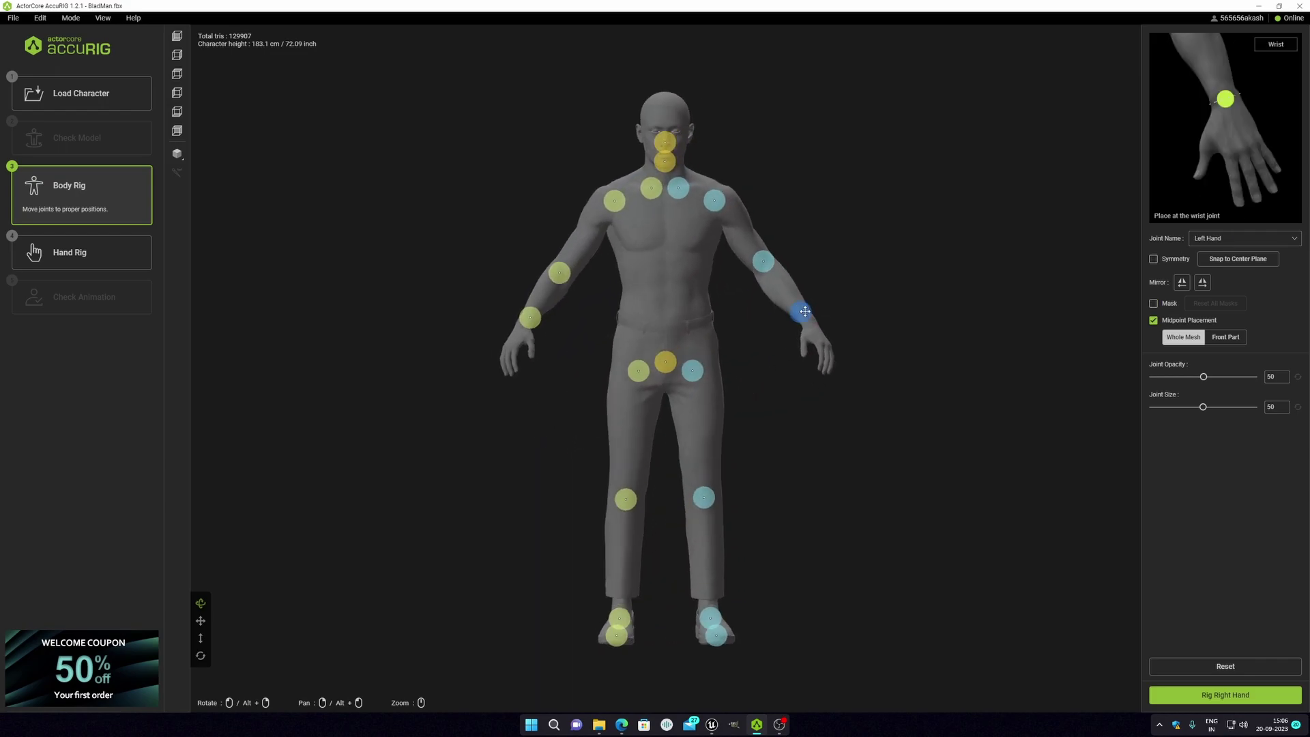
{"action": "scroll", "coordinate": [852, 325], "scroll_direction": "up", "scroll_amount": 3}
{"action": "scroll", "coordinate": [853, 321], "scroll_direction": "down", "scroll_amount": 1}
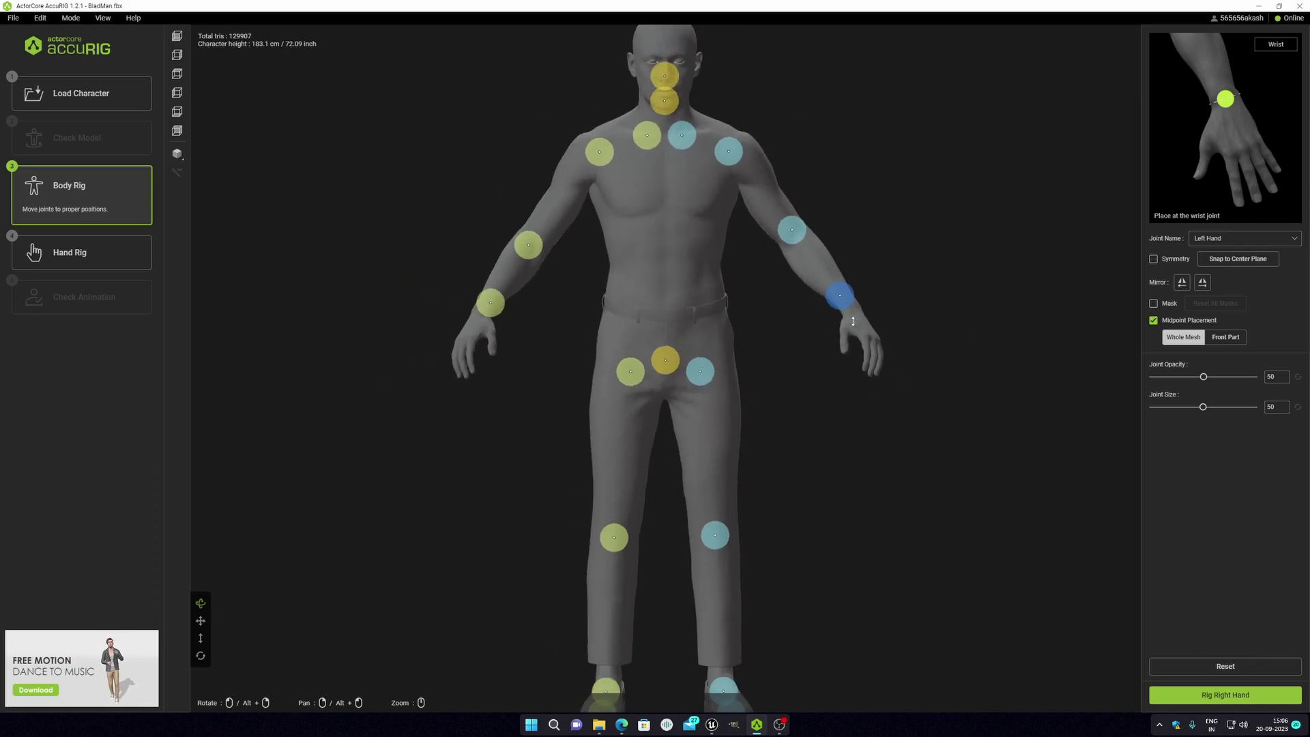
{"action": "left_click", "coordinate": [200, 622]}
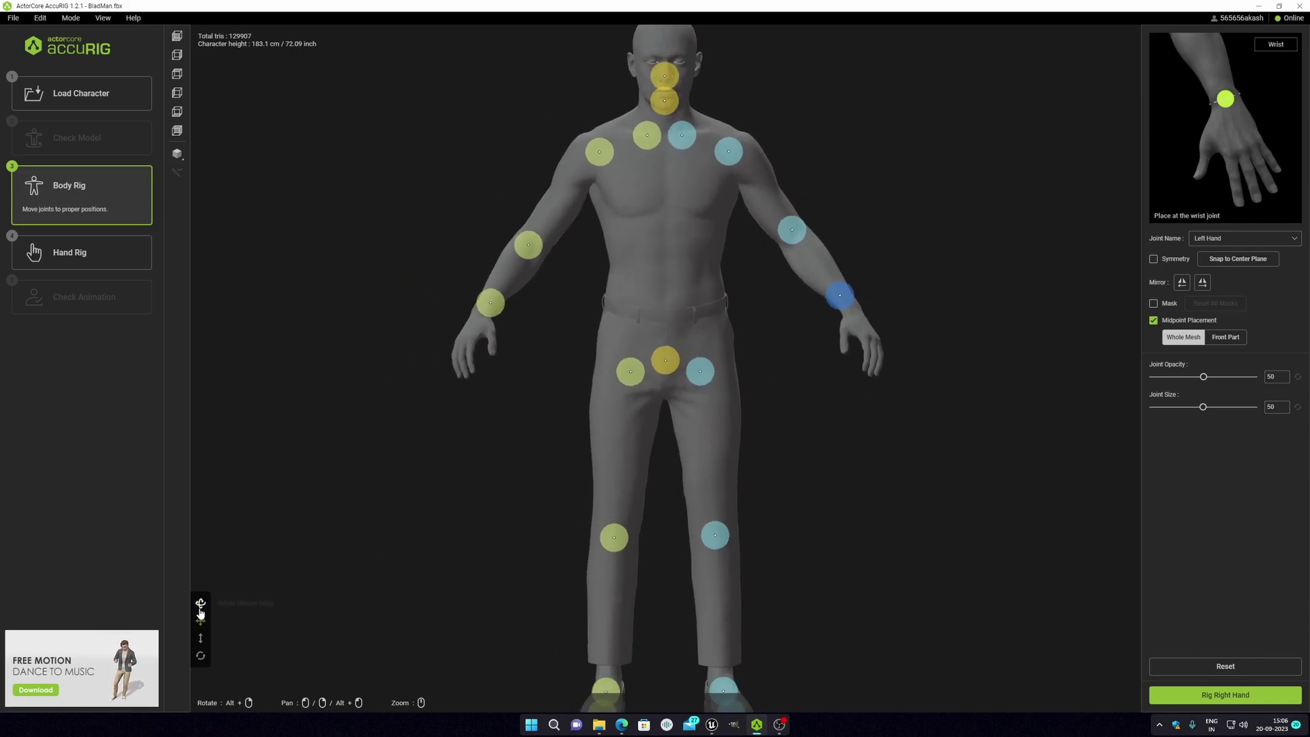
{"action": "left_click", "coordinate": [201, 638]}
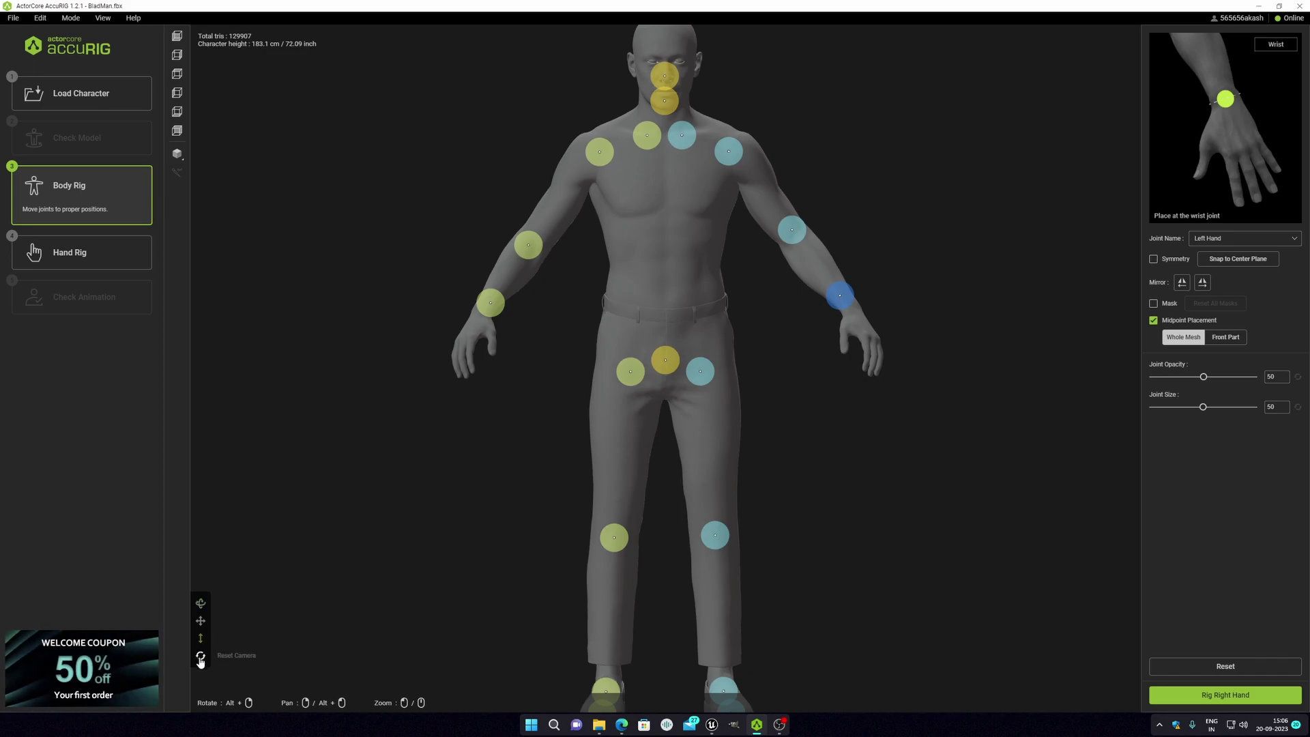
{"action": "left_click", "coordinate": [200, 657]}
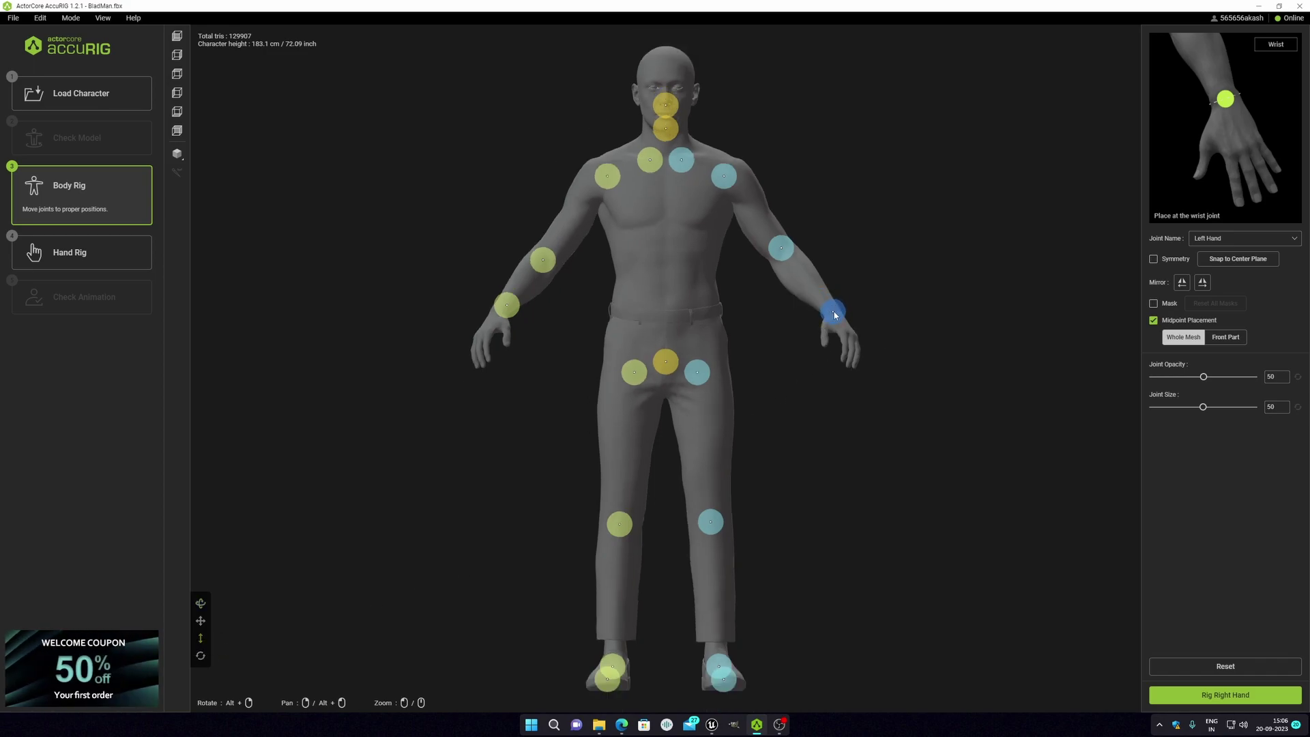
Nudge the right elbow joint into position and raise the left shoulder joint slightly
{"action": "left_click", "coordinate": [507, 305]}
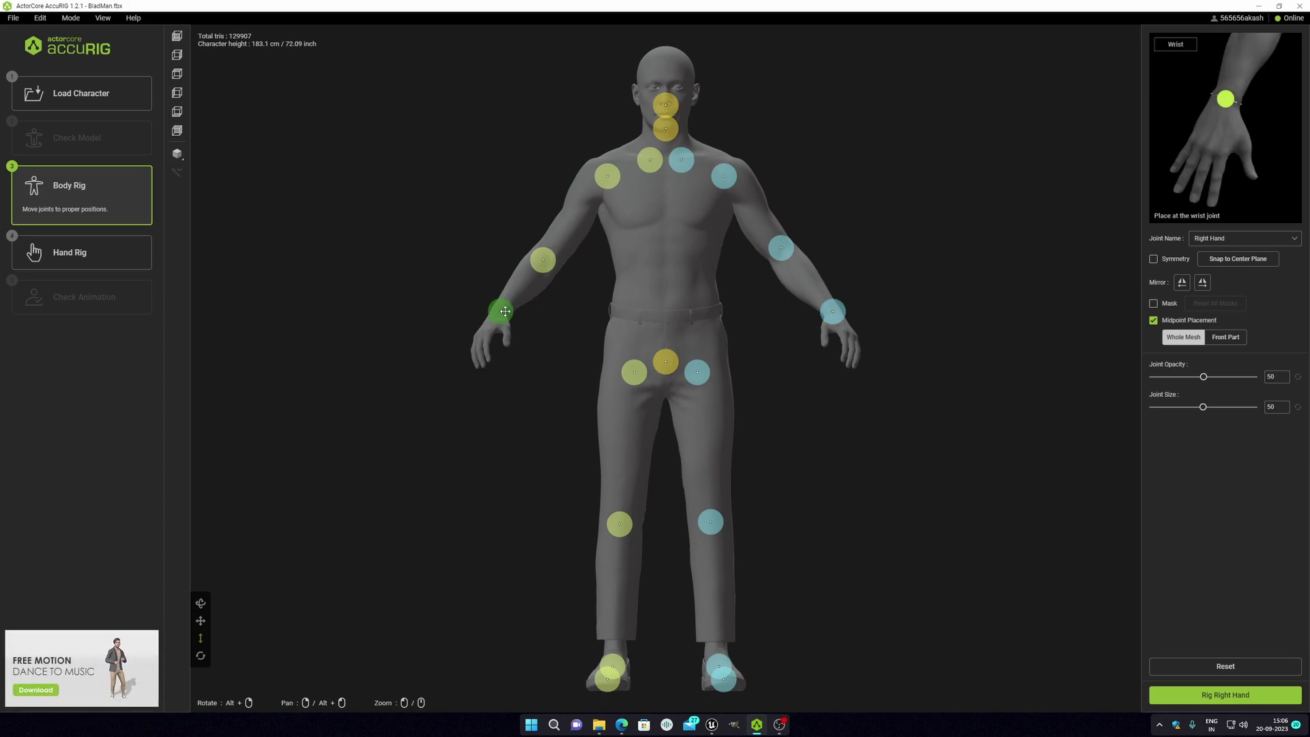
{"action": "left_click", "coordinate": [544, 261]}
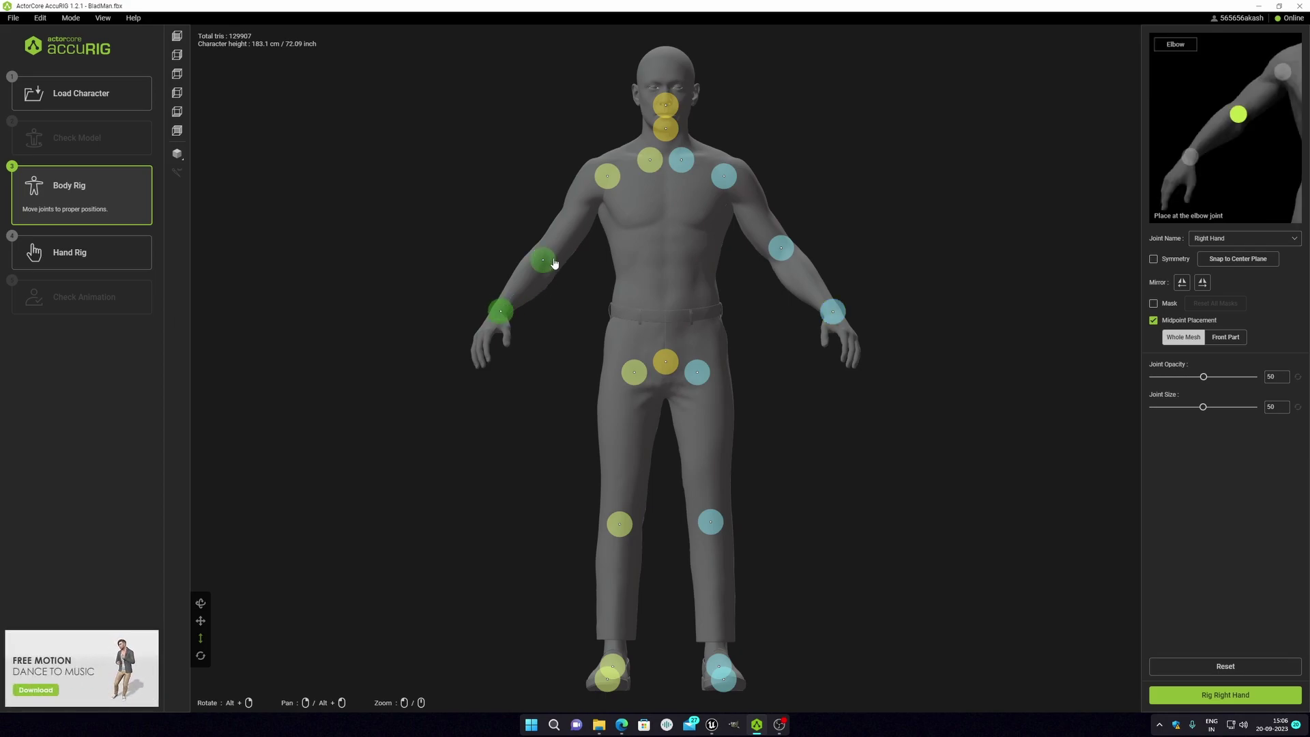
{"action": "mouse_move", "coordinate": [539, 262]}
{"action": "left_mouse_down"}
{"action": "mouse_move", "coordinate": [550, 272]}
{"action": "mouse_move", "coordinate": [546, 260]}
{"action": "left_mouse_up"}
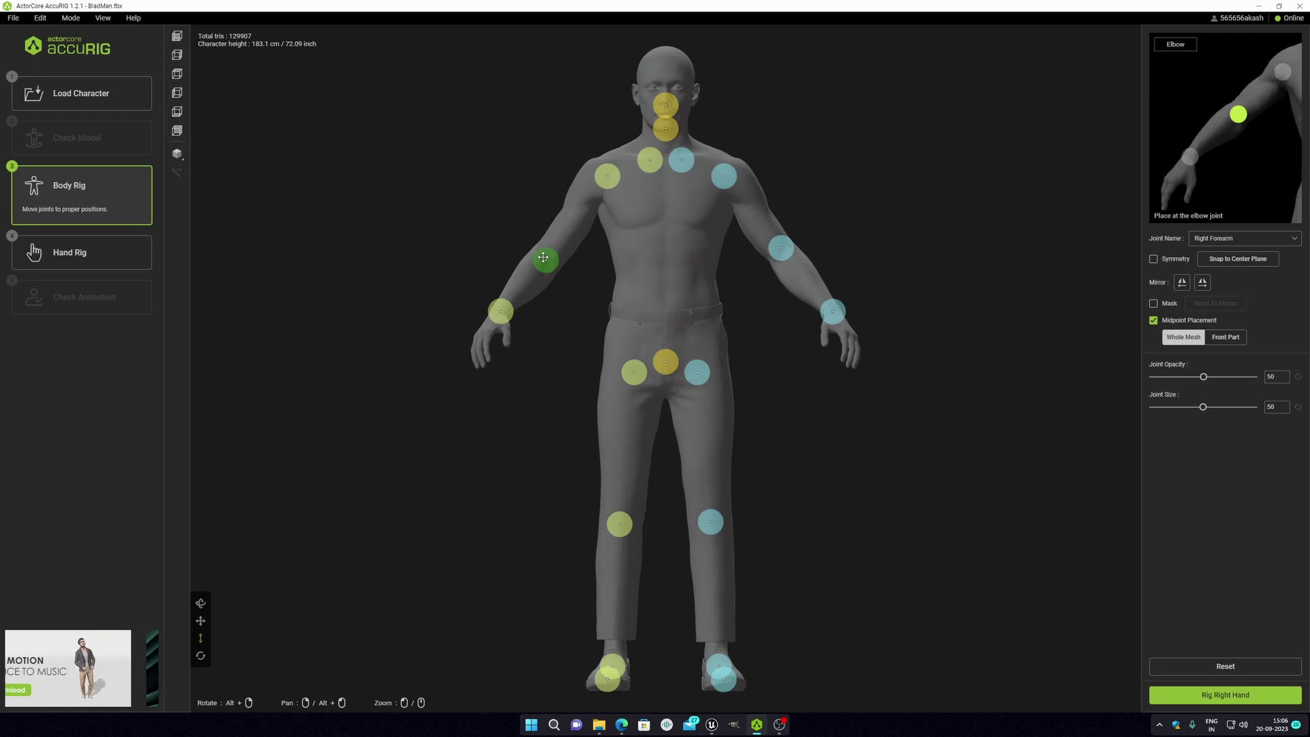
{"action": "left_click", "coordinate": [782, 250]}
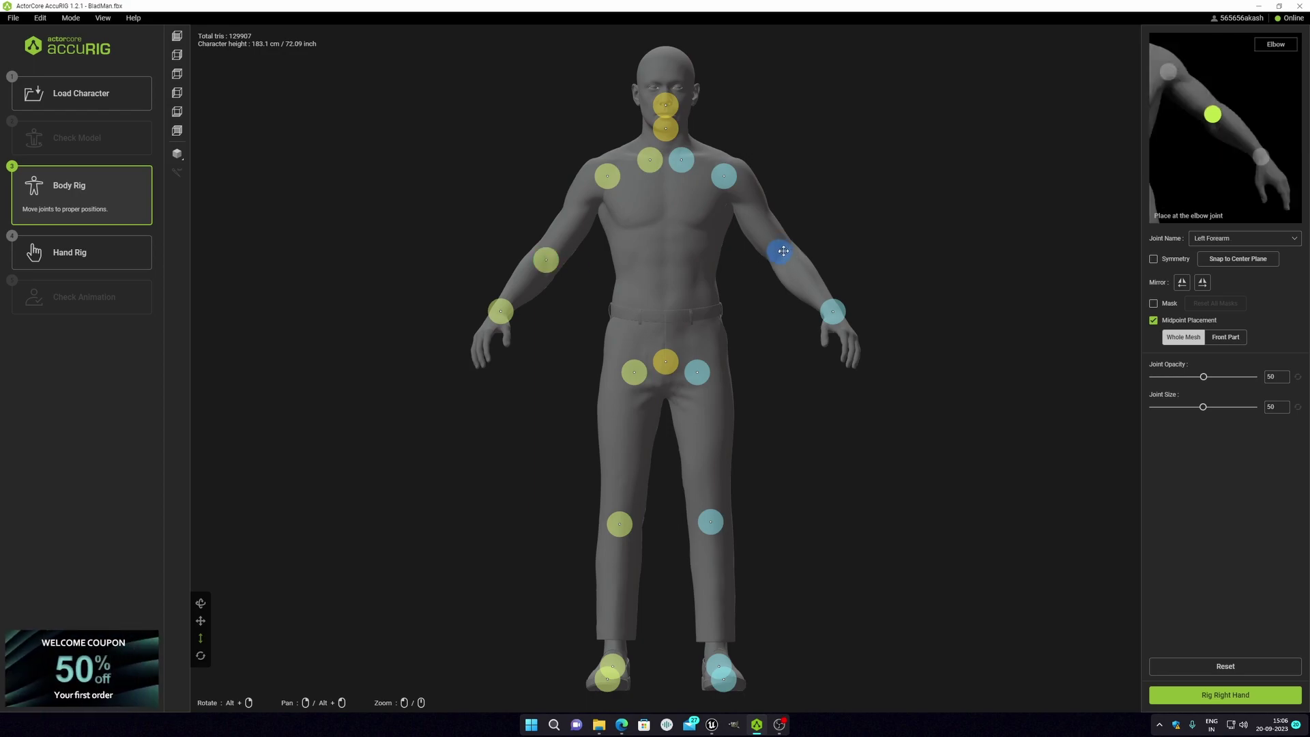
{"action": "left_click_drag", "start_coordinate": [725, 179], "coordinate": [724, 175]}
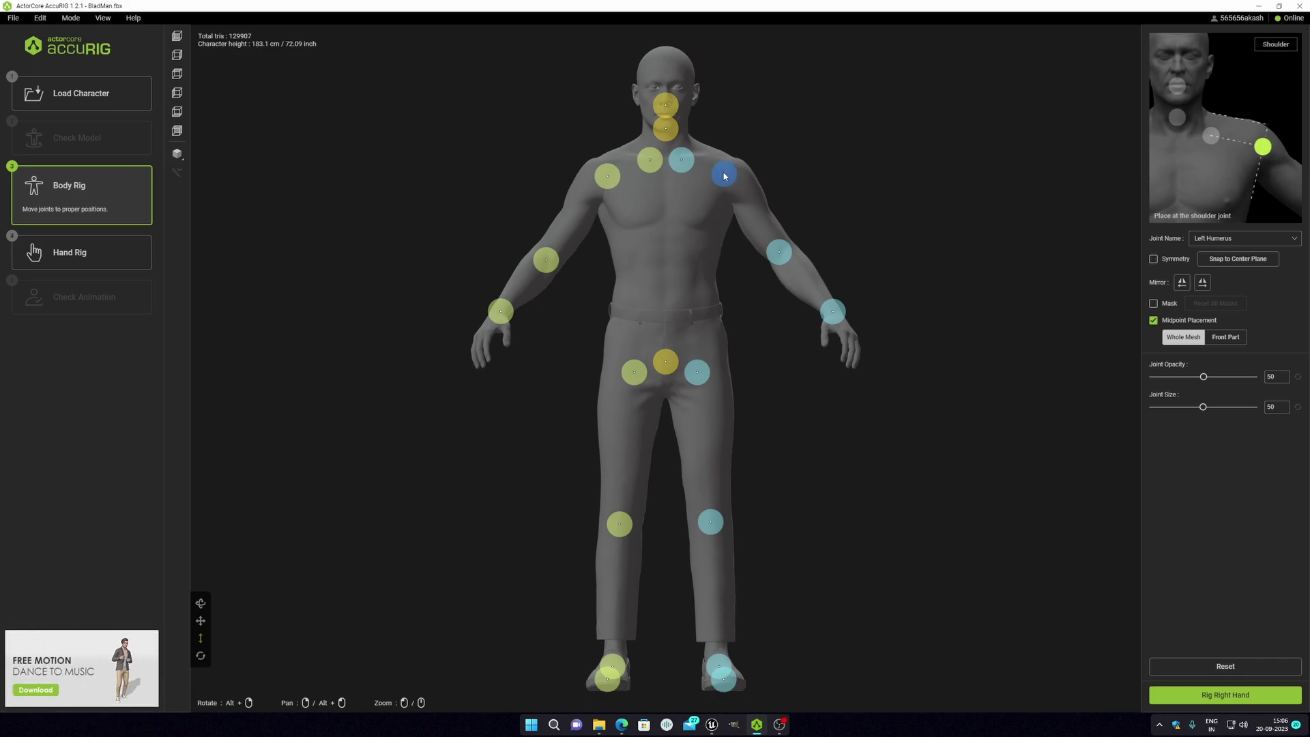
{"action": "left_click", "coordinate": [607, 175]}
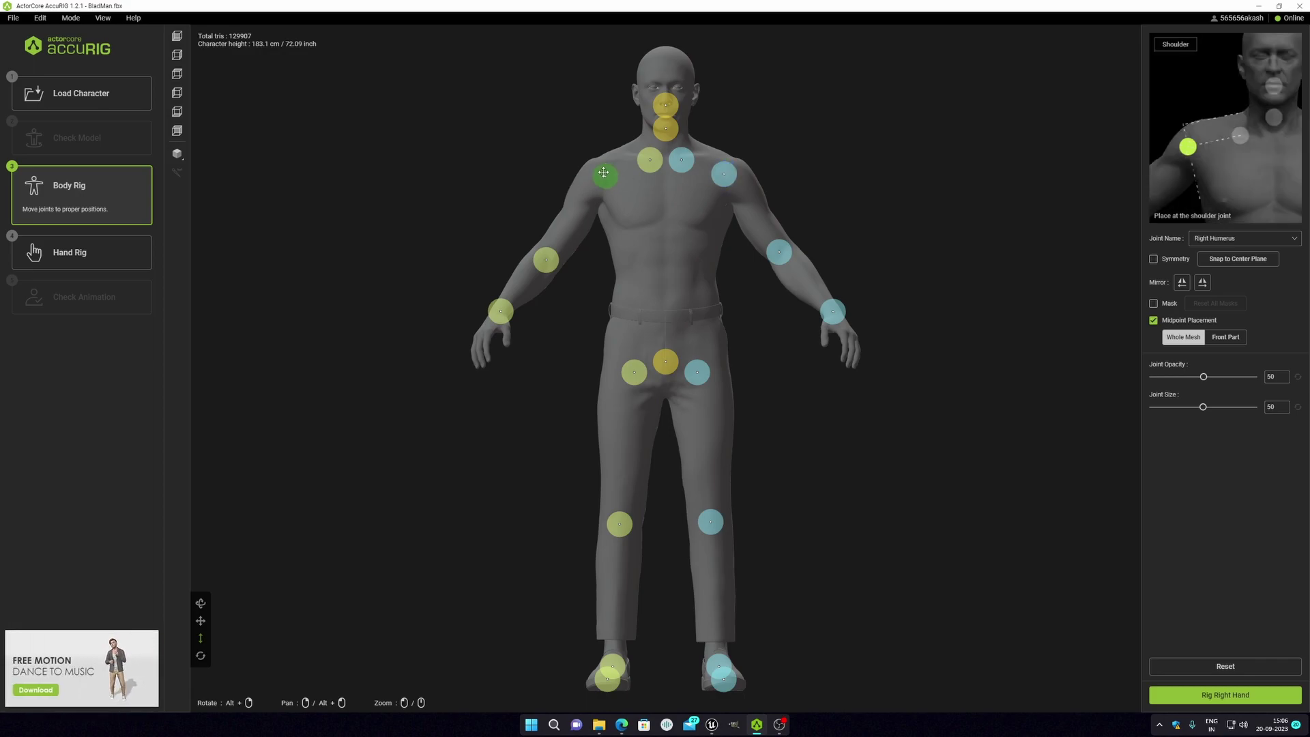
Move the neck joint down to the neck base, then check the clavicle and head joints
{"action": "left_click", "coordinate": [667, 131]}
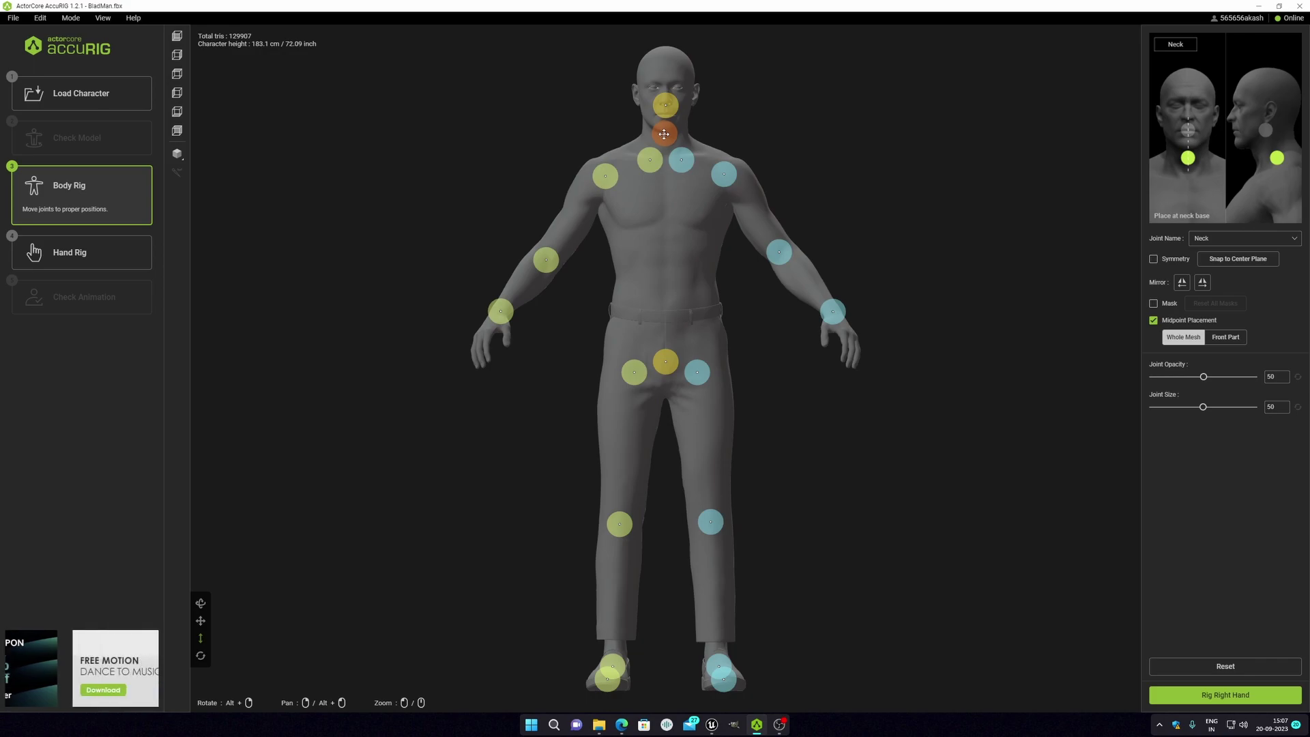
{"action": "left_click_drag", "start_coordinate": [664, 133], "coordinate": [663, 139]}
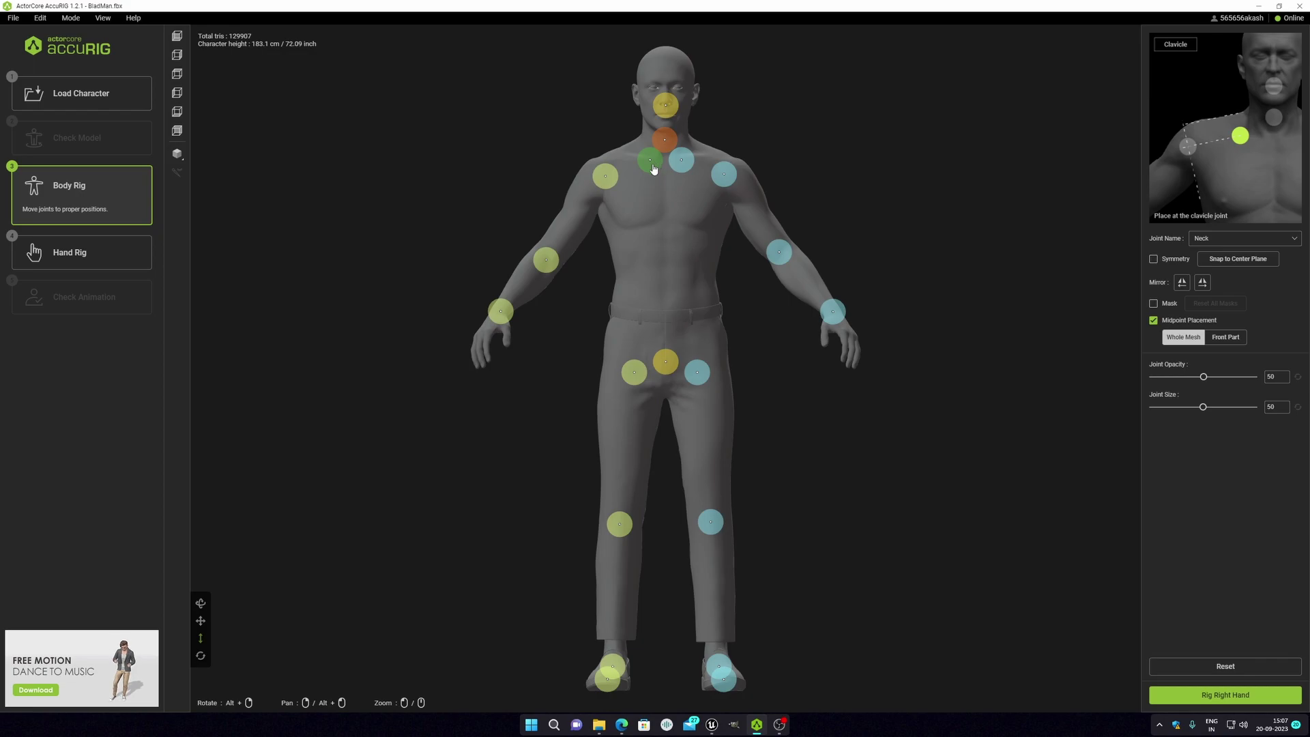
{"action": "left_click", "coordinate": [652, 166]}
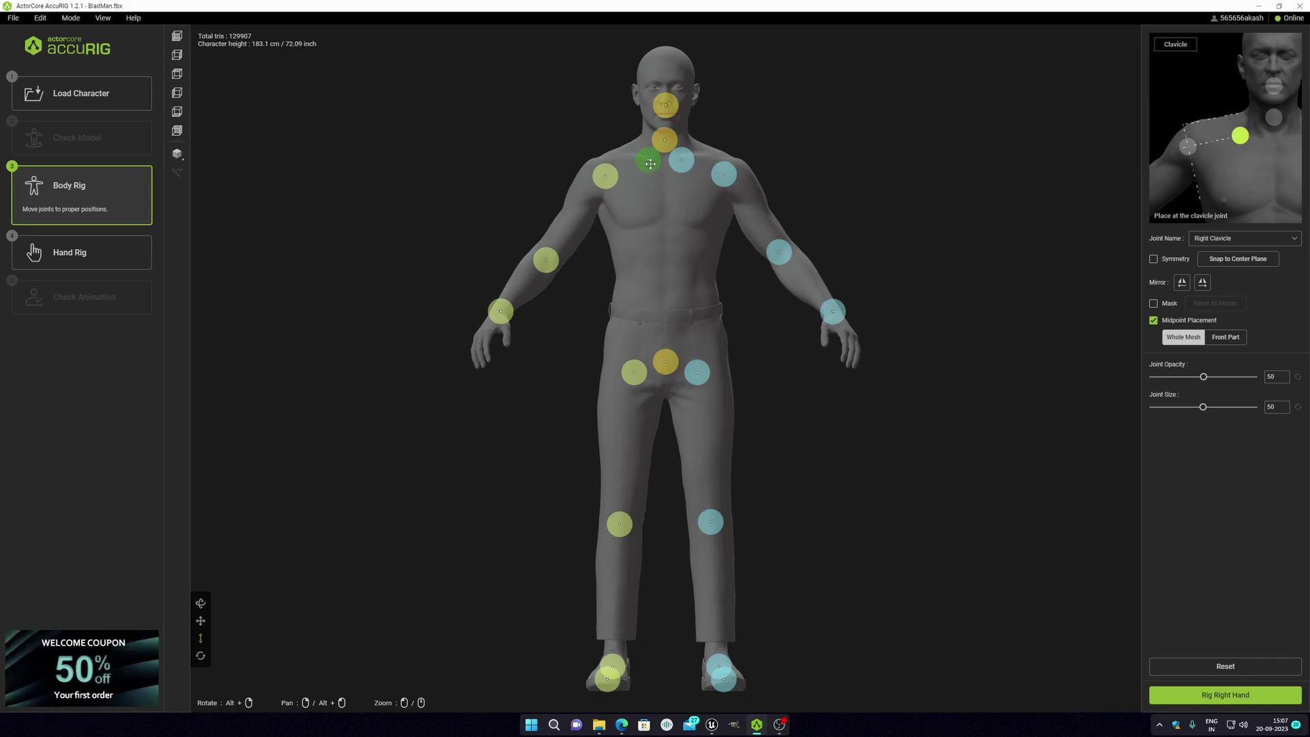
{"action": "left_click", "coordinate": [684, 162]}
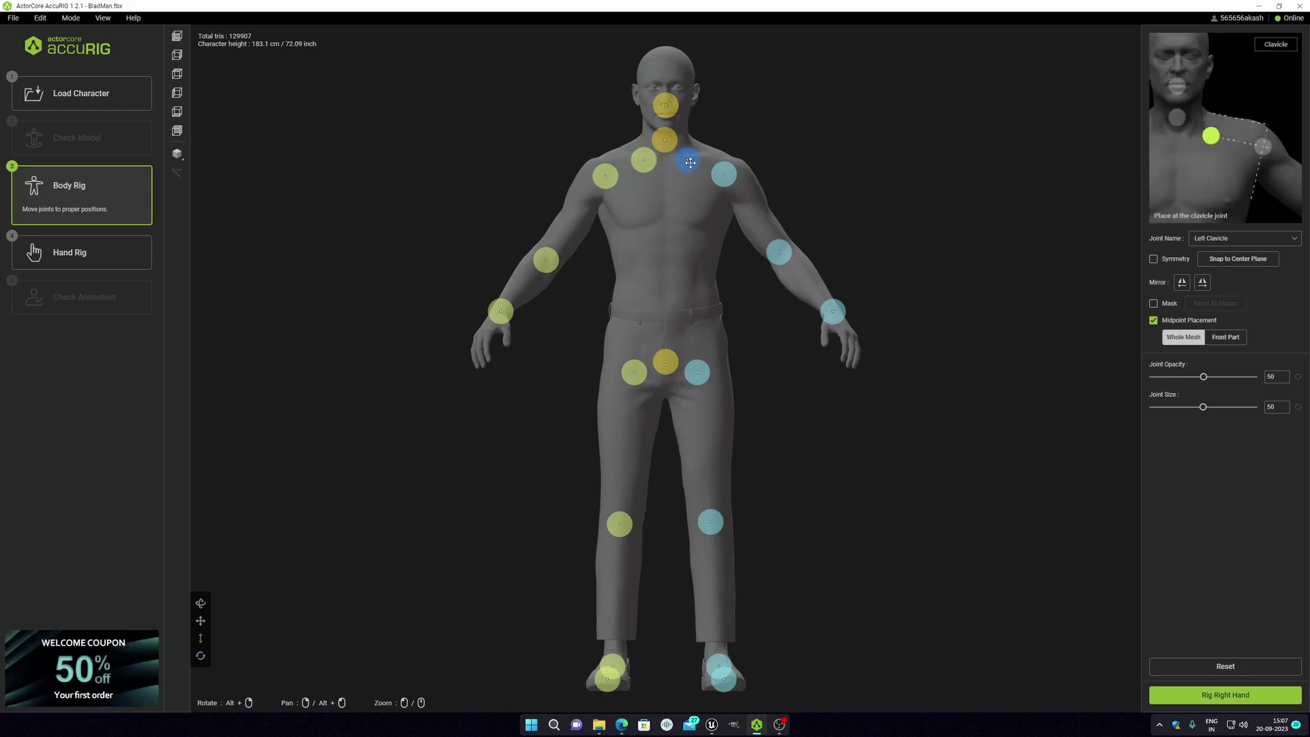
{"action": "left_click", "coordinate": [643, 160]}
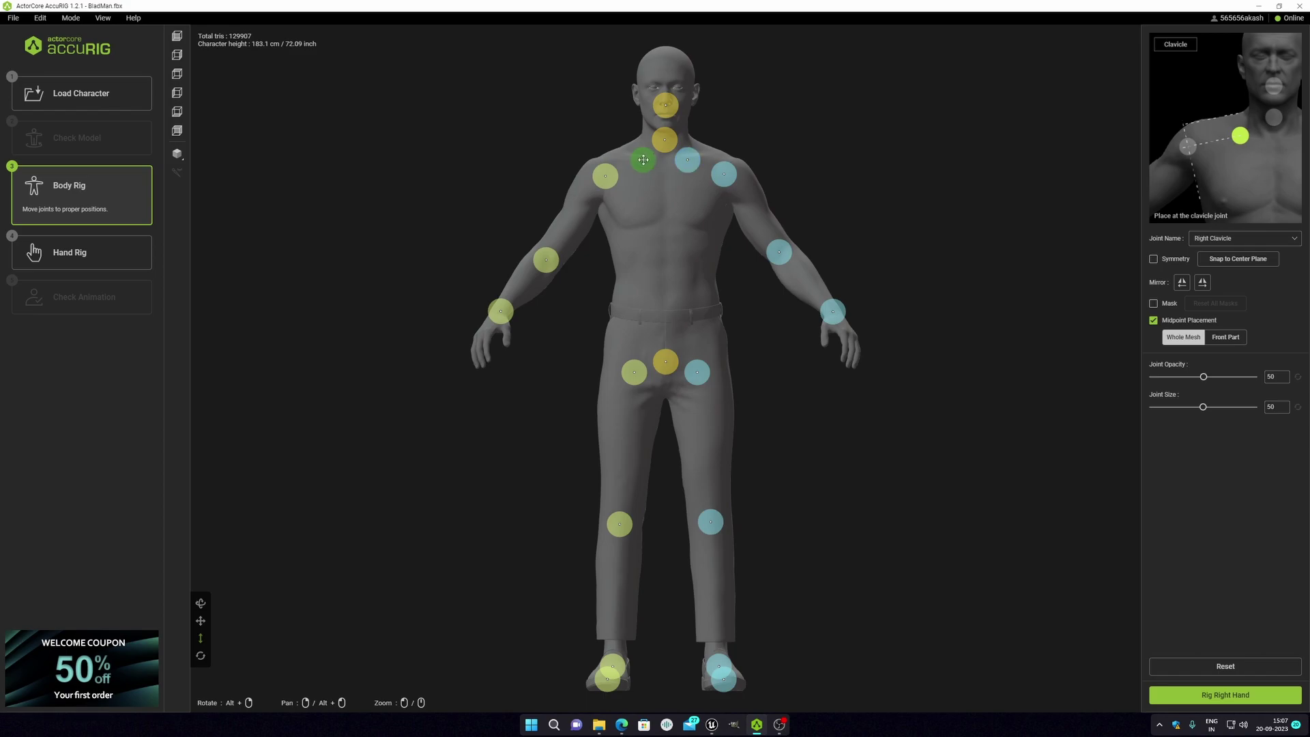
{"action": "left_click", "coordinate": [679, 162]}
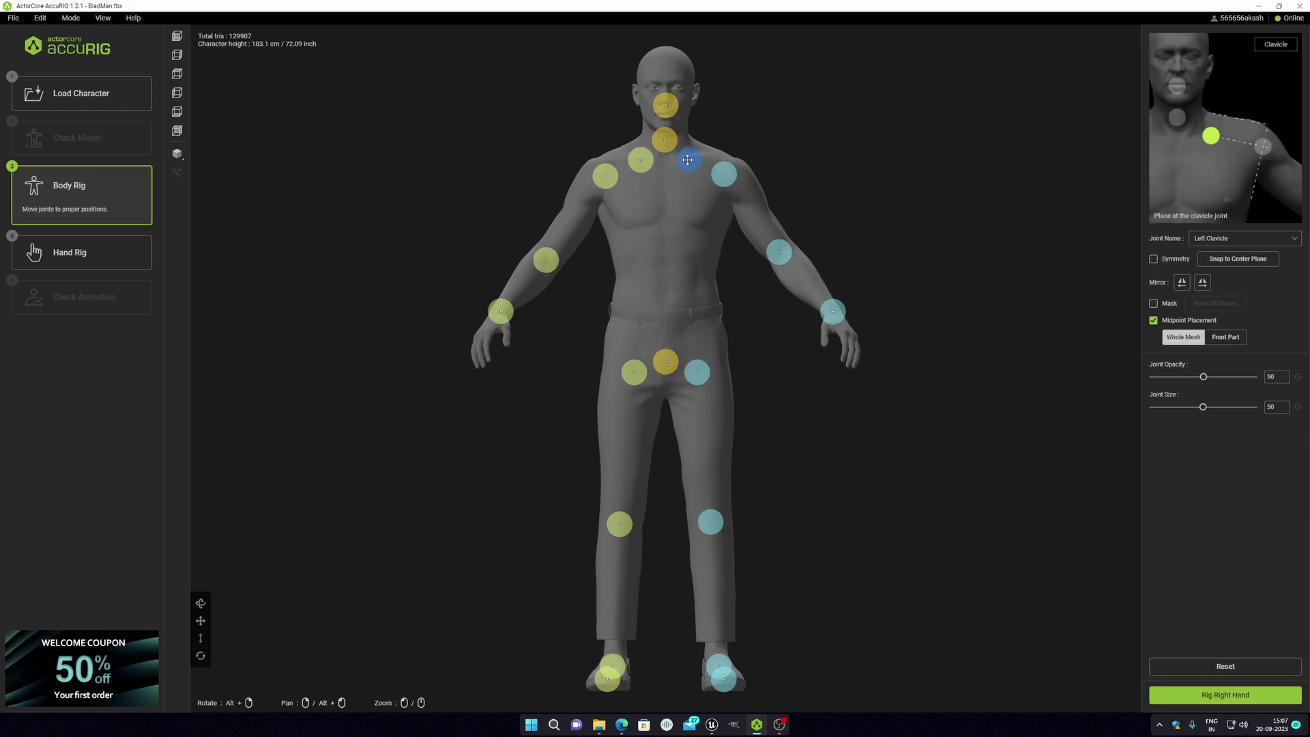
{"action": "left_click", "coordinate": [667, 108]}
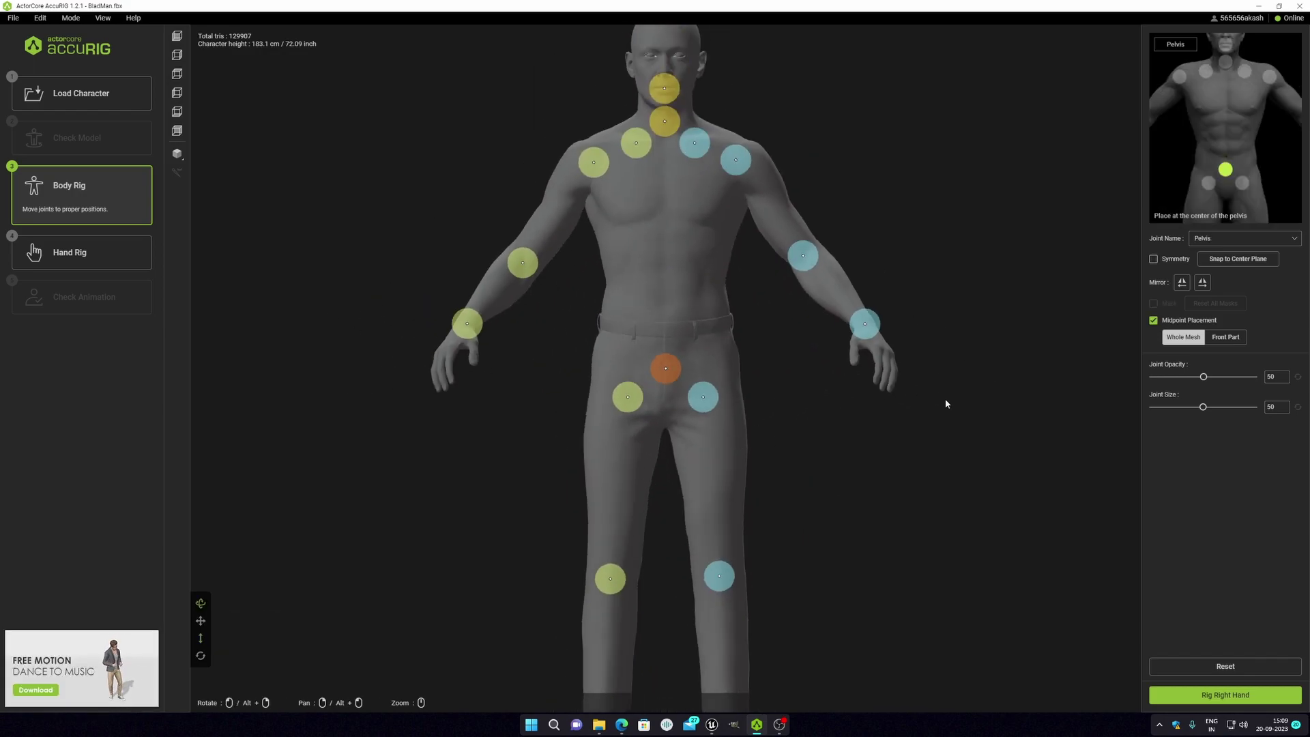
Start the Hand Rig step with the finger count kept at 5
{"action": "left_click", "coordinate": [63, 265]}
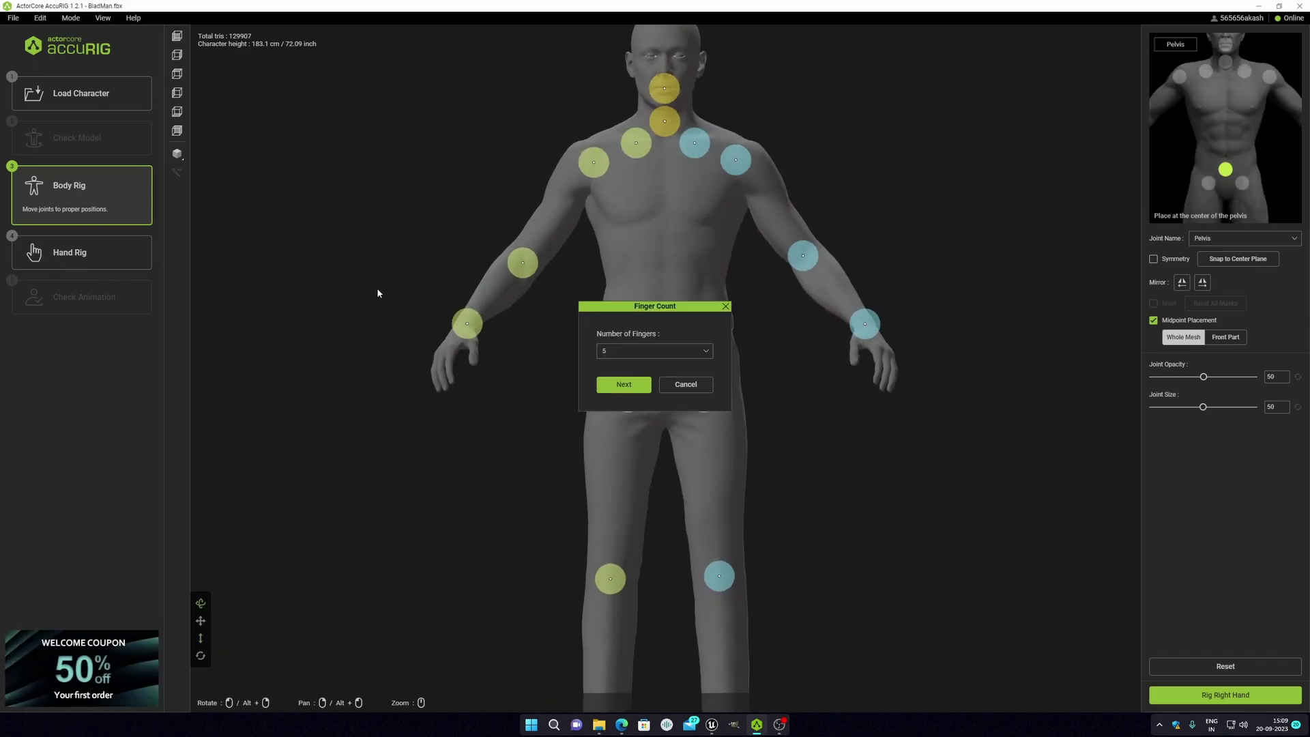
{"action": "left_click", "coordinate": [656, 351]}
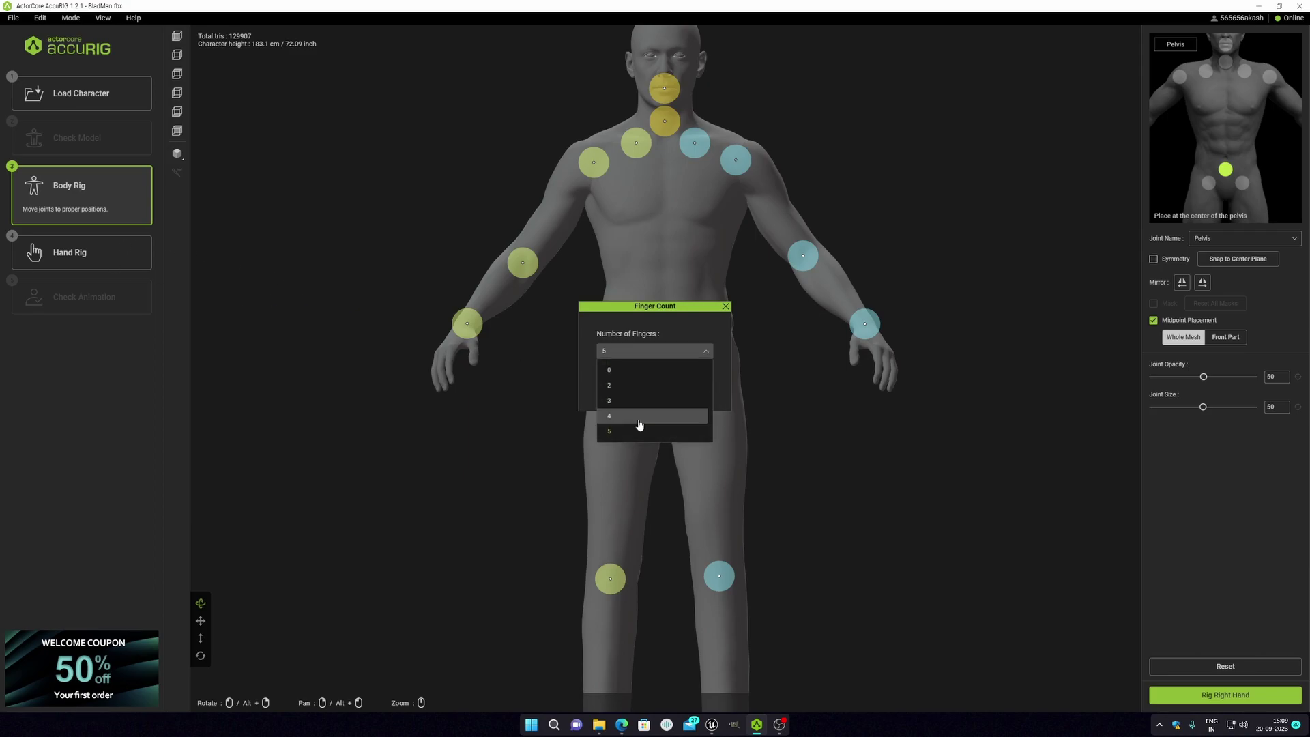
{"action": "left_click", "coordinate": [618, 421]}
{"action": "left_click", "coordinate": [625, 384]}
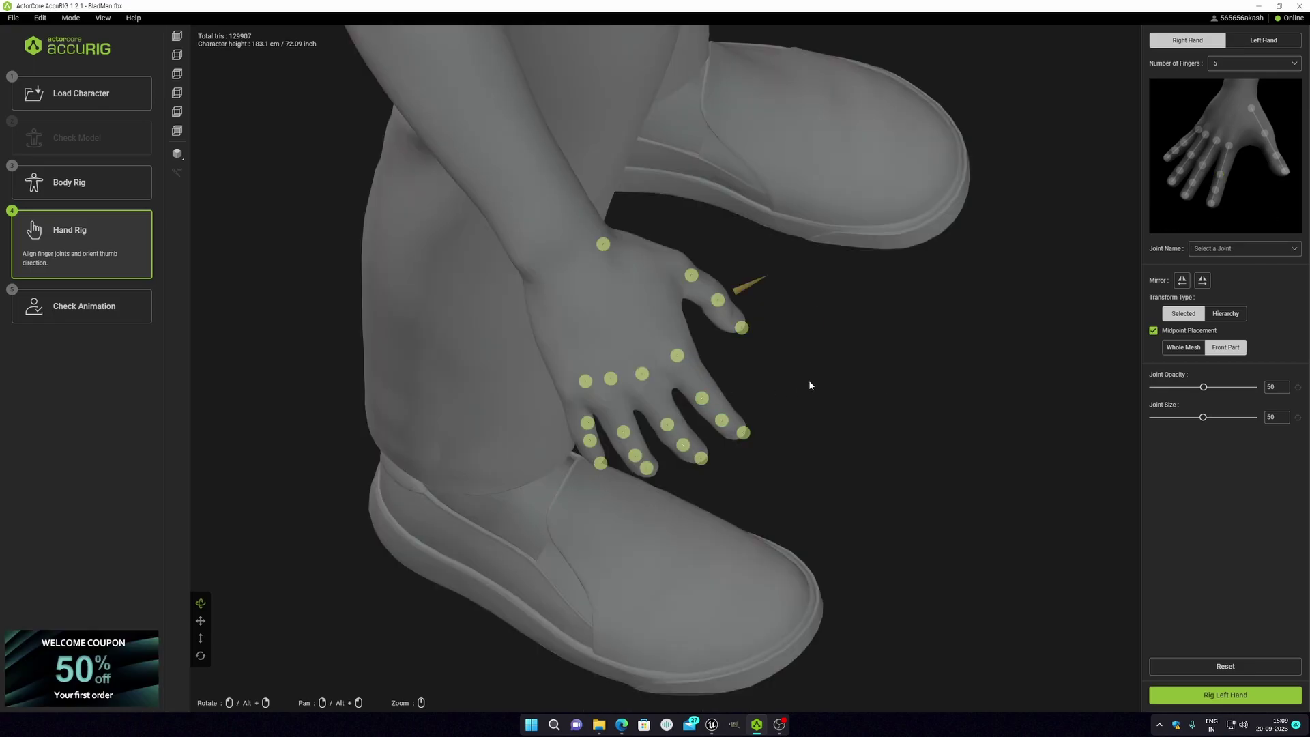
Align the right hand's index and pinky fingertip joints and shift Pinky Finger 1 onto the knuckle
{"action": "right_click_drag", "start_coordinate": [801, 378], "coordinate": [737, 300]}
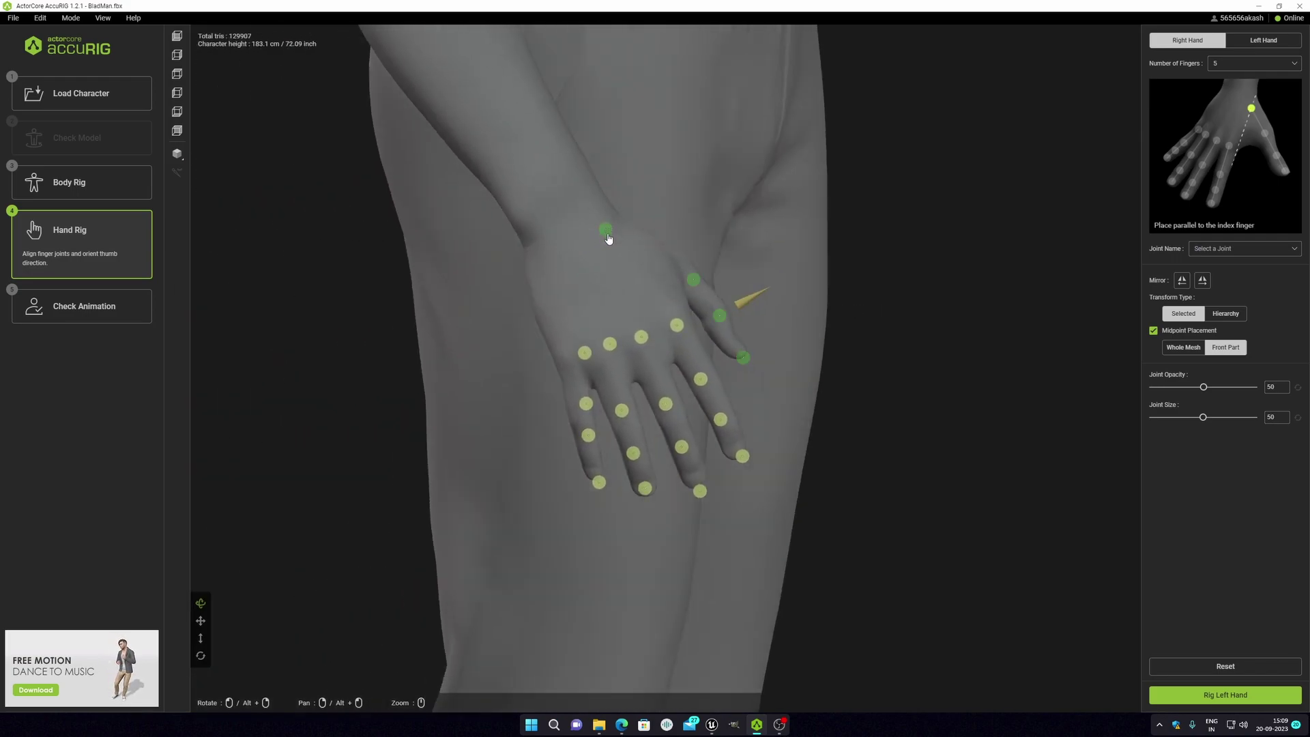
{"action": "right_click_drag", "start_coordinate": [609, 238], "coordinate": [545, 337]}
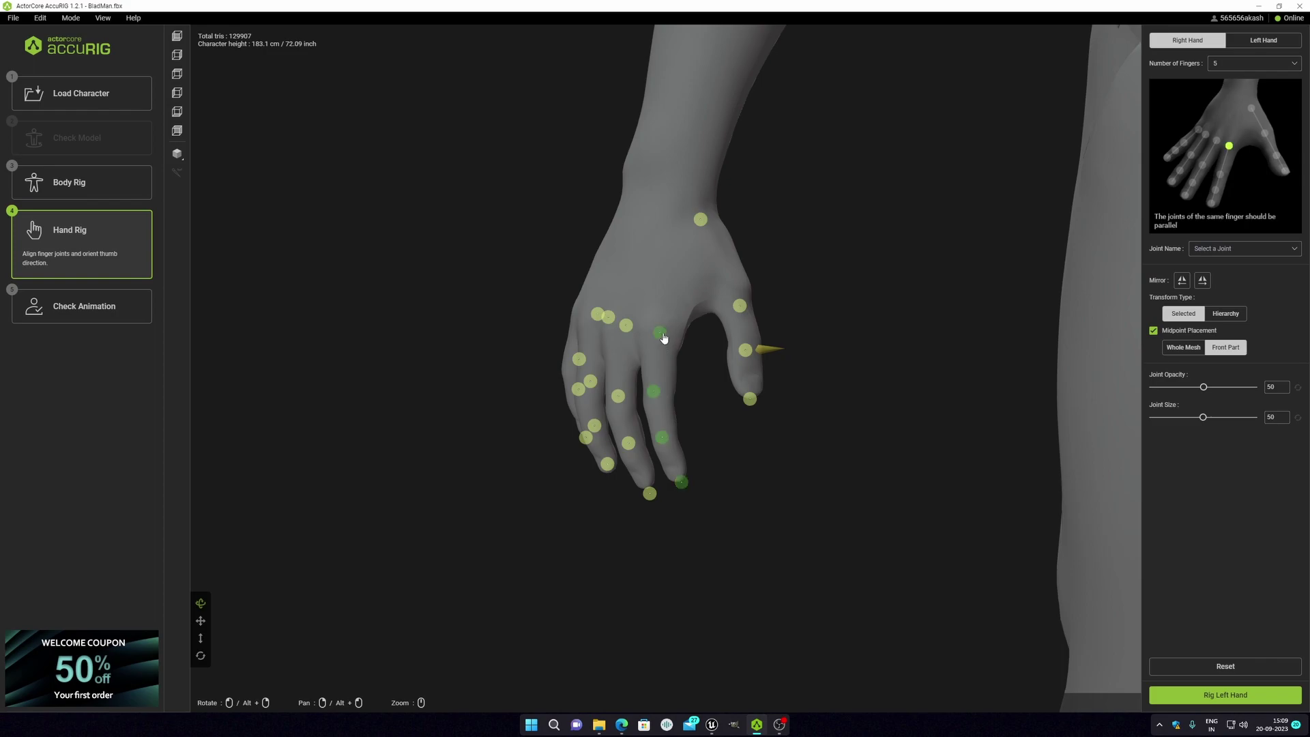
{"action": "right_click_drag", "start_coordinate": [685, 488], "coordinate": [814, 402]}
{"action": "left_click", "coordinate": [693, 477]}
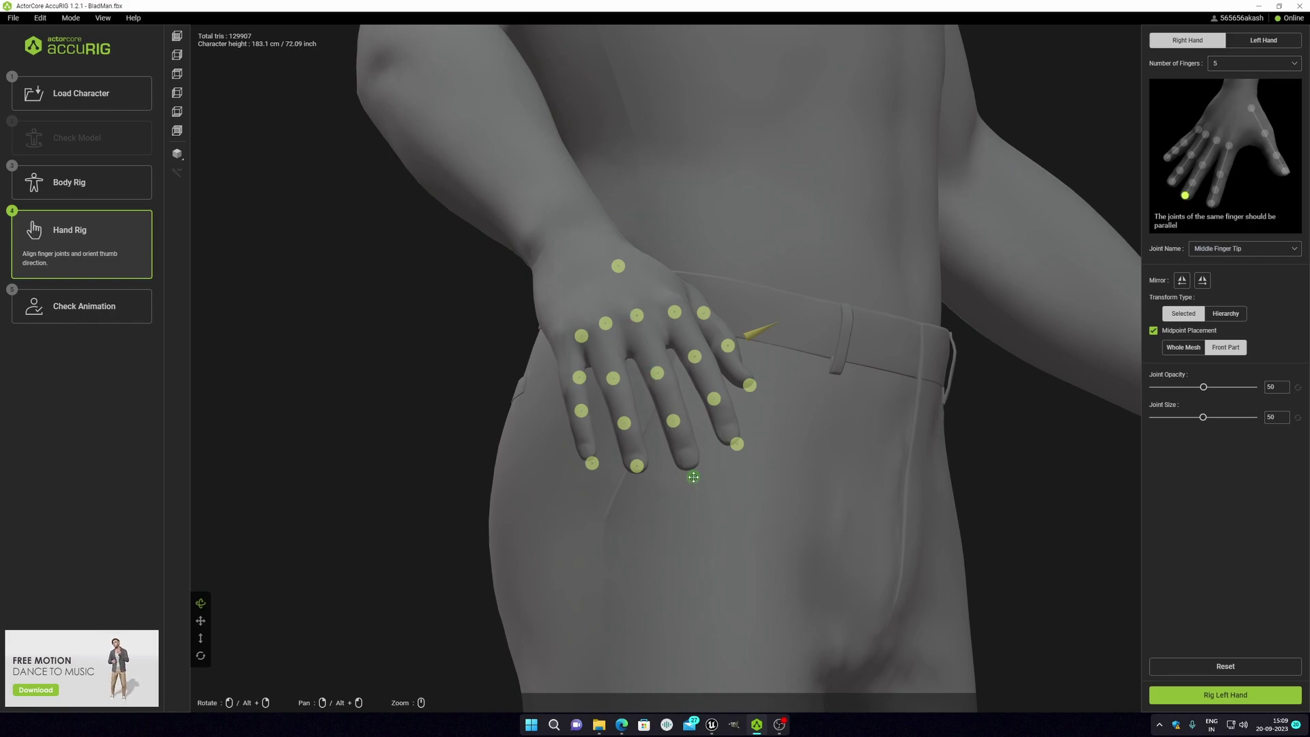
{"action": "left_click_drag", "start_coordinate": [737, 443], "coordinate": [732, 432]}
{"action": "left_click", "coordinate": [634, 462]}
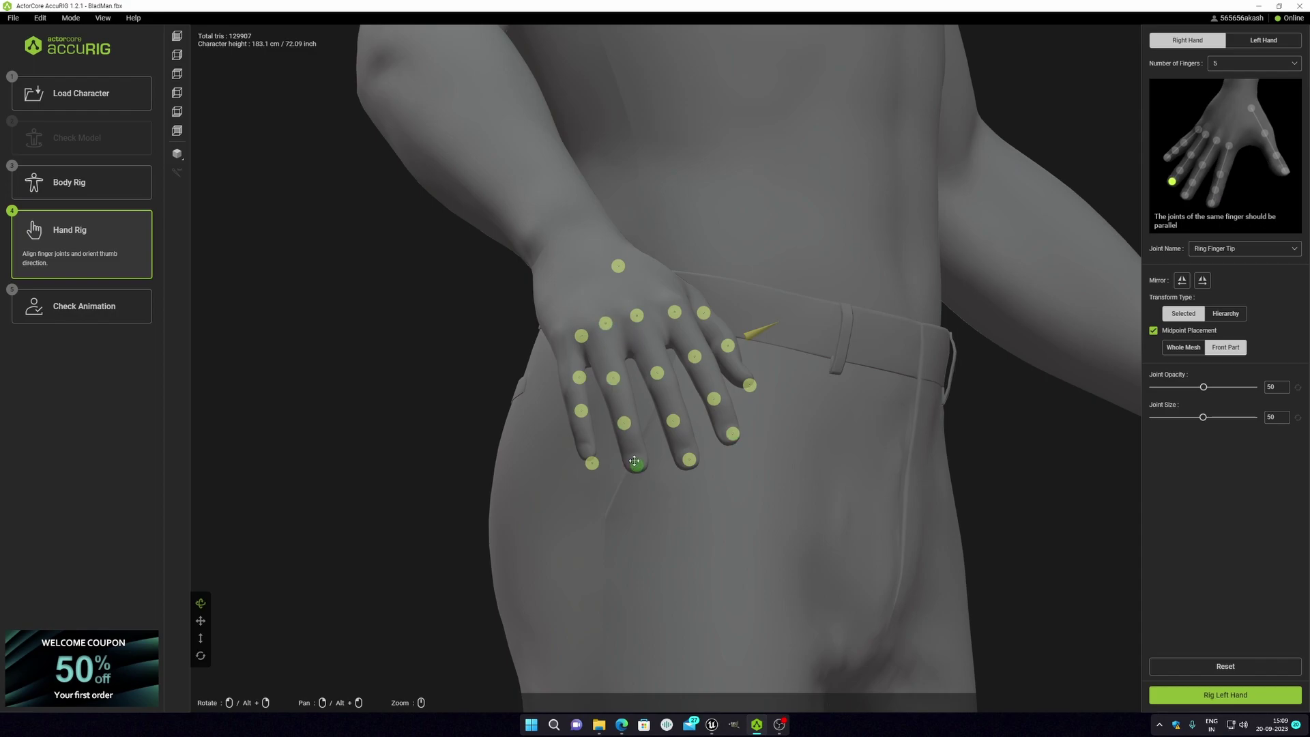
{"action": "left_click_drag", "start_coordinate": [591, 463], "coordinate": [587, 451]}
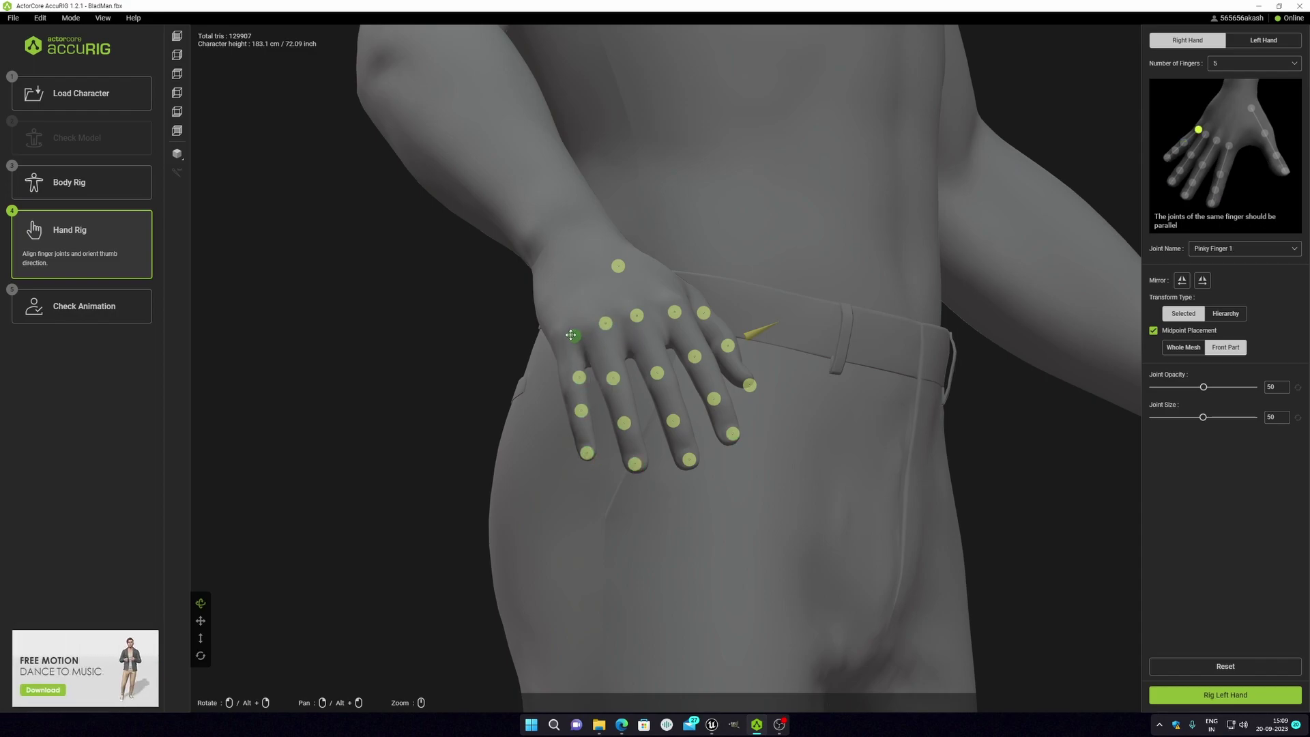
{"action": "left_click_drag", "start_coordinate": [580, 338], "coordinate": [561, 335]}
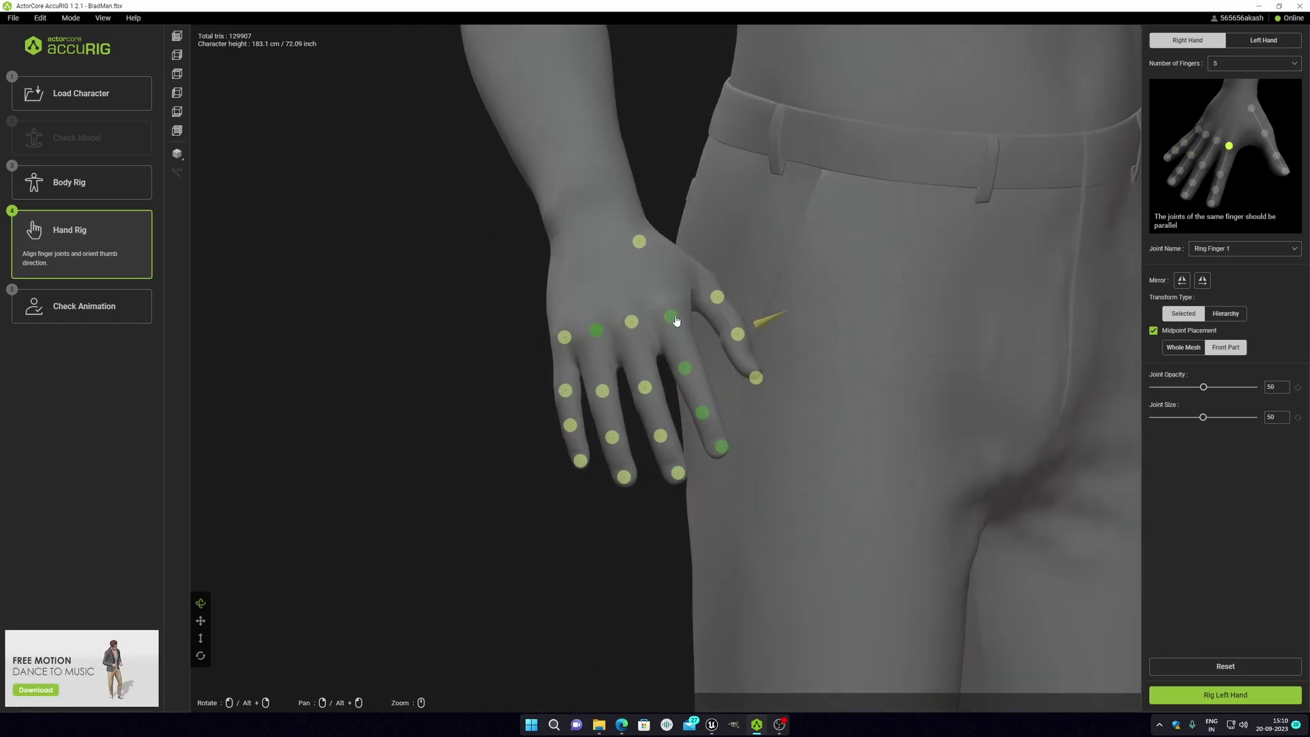
Move the right thumb tip joint onto the thumb tip and check the Pinky Finger 3 joint
{"action": "right_click_drag", "start_coordinate": [675, 320], "coordinate": [600, 328]}
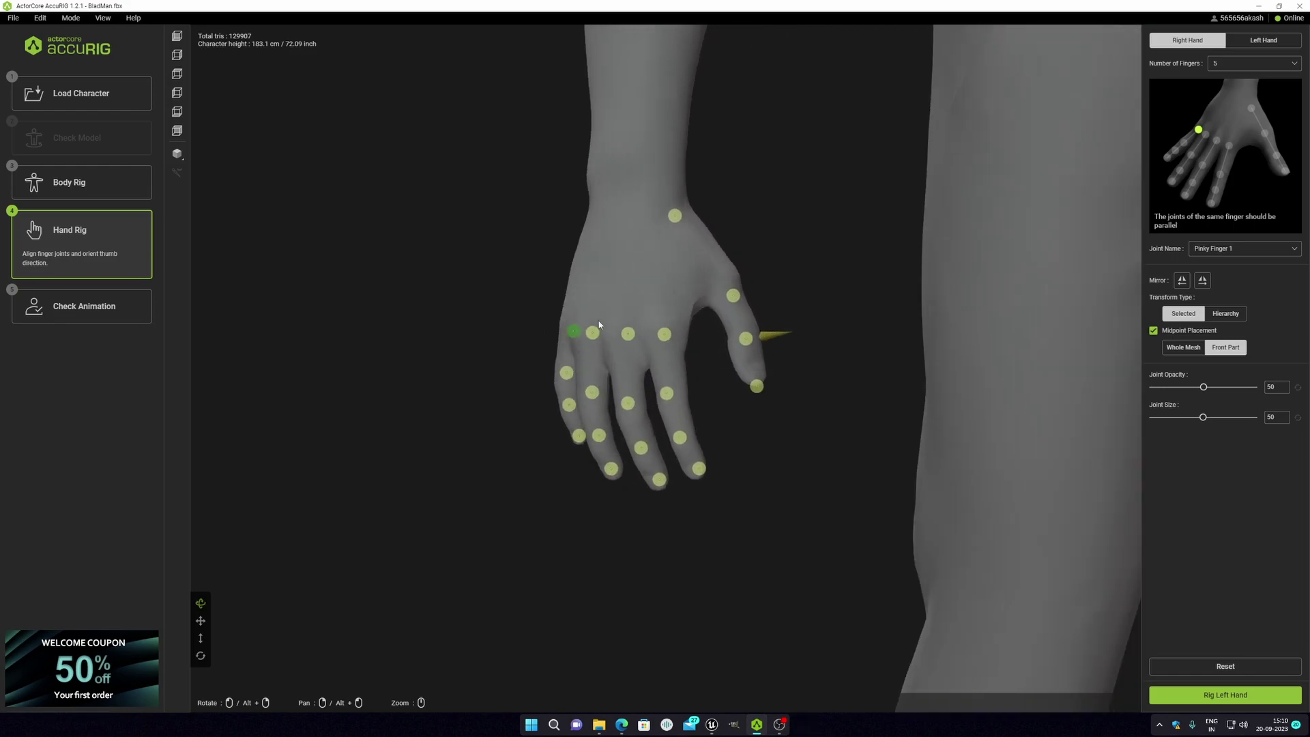
{"action": "mouse_move", "coordinate": [681, 223]}
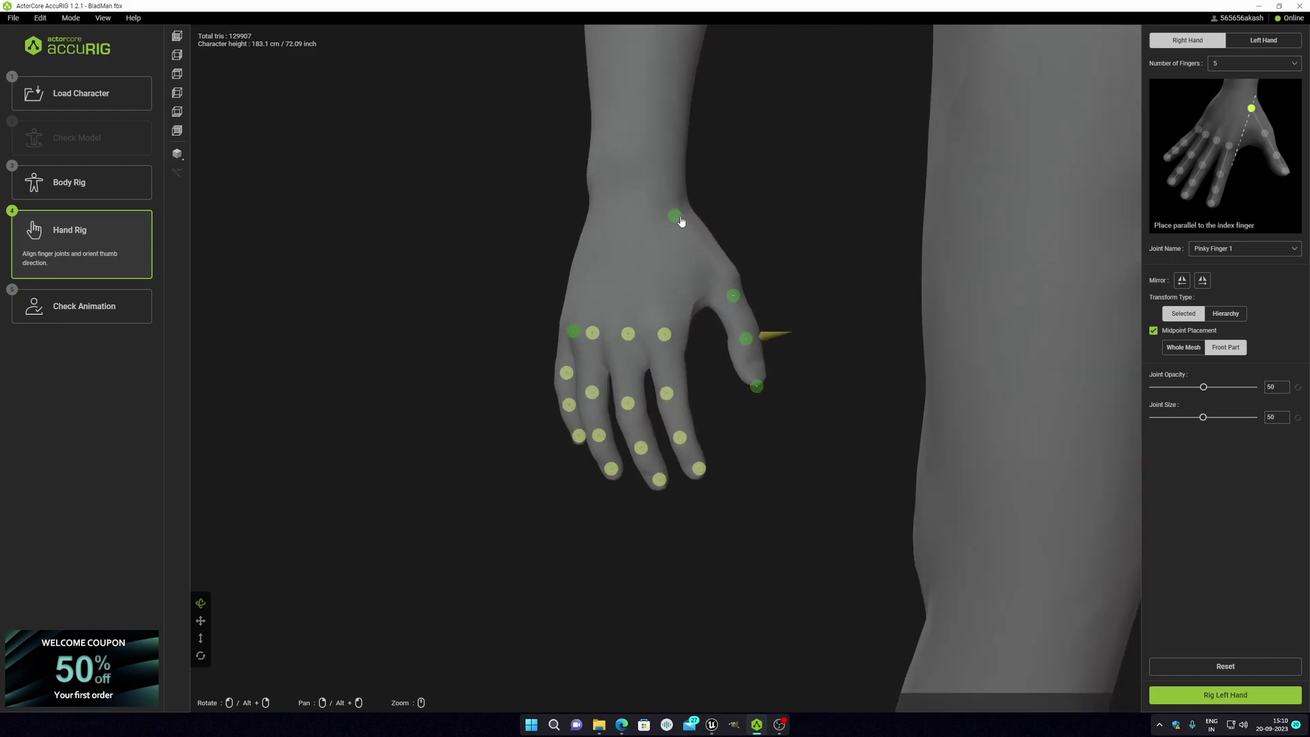
{"action": "left_click", "coordinate": [732, 296]}
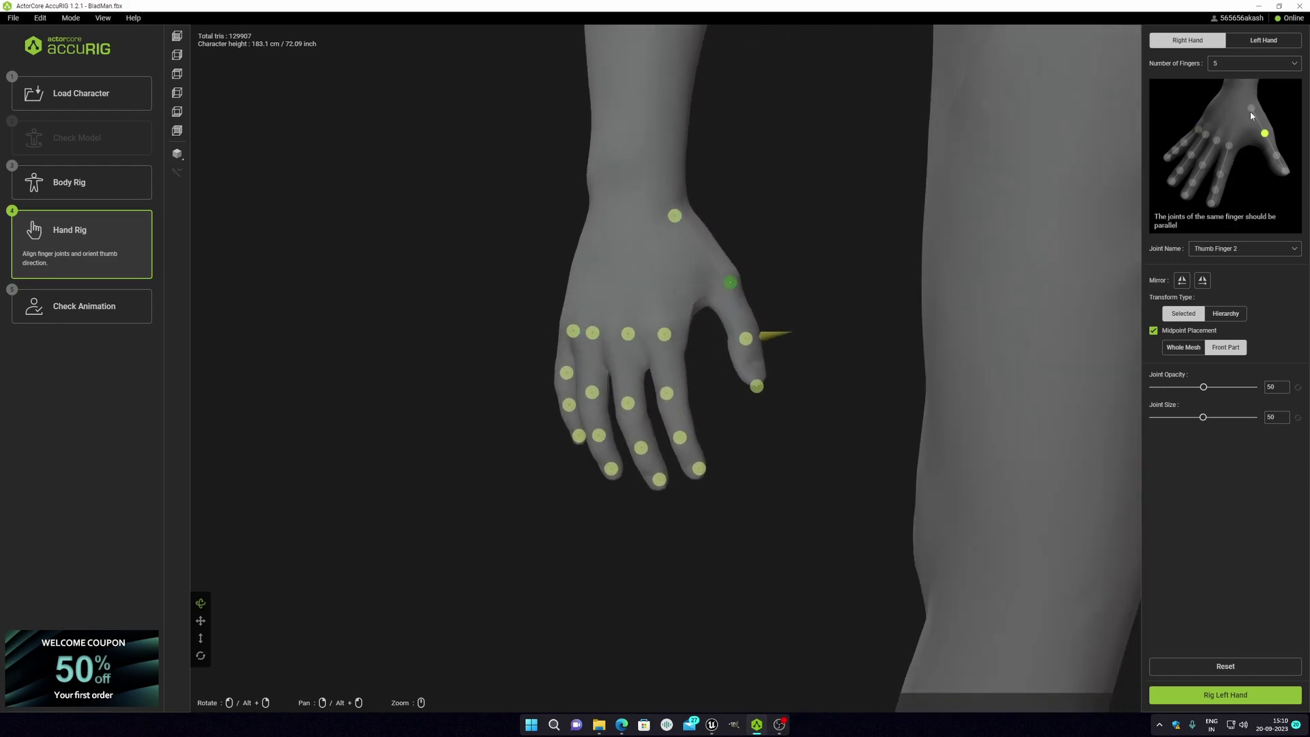
{"action": "left_click", "coordinate": [747, 335]}
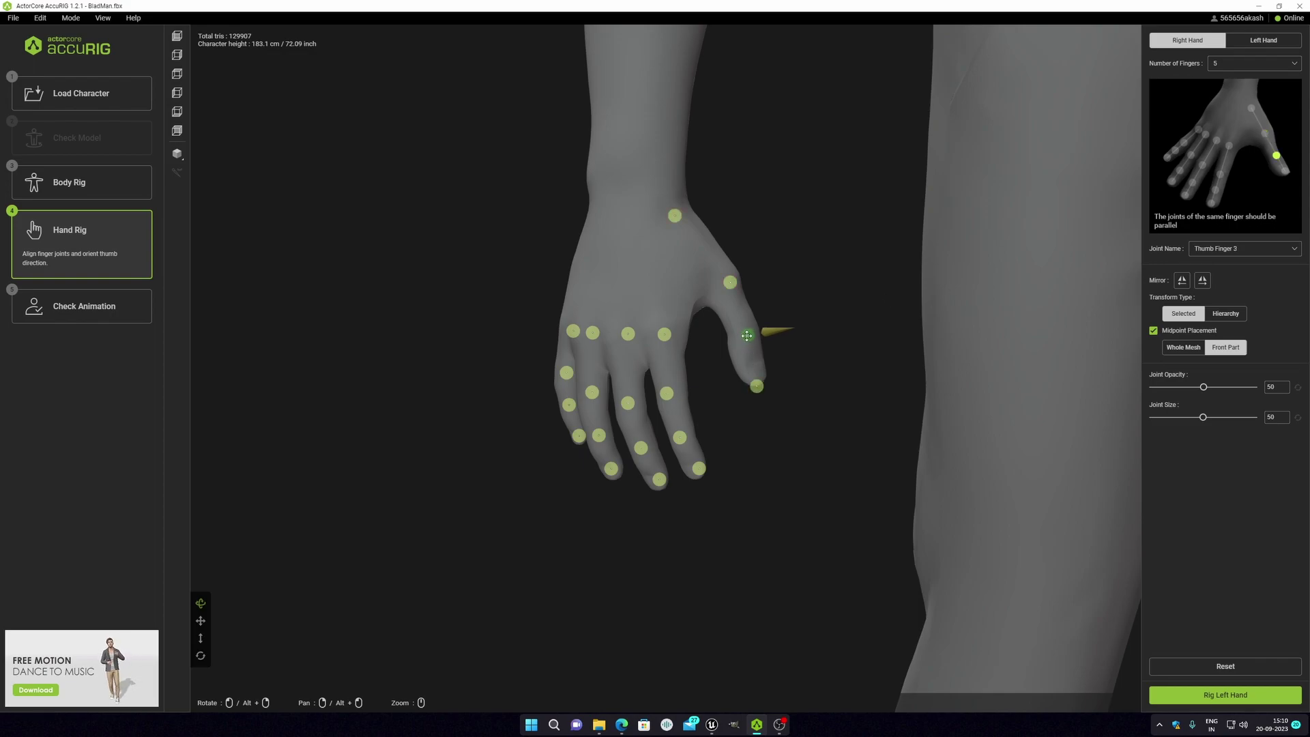
{"action": "left_click_drag", "start_coordinate": [757, 385], "coordinate": [757, 374]}
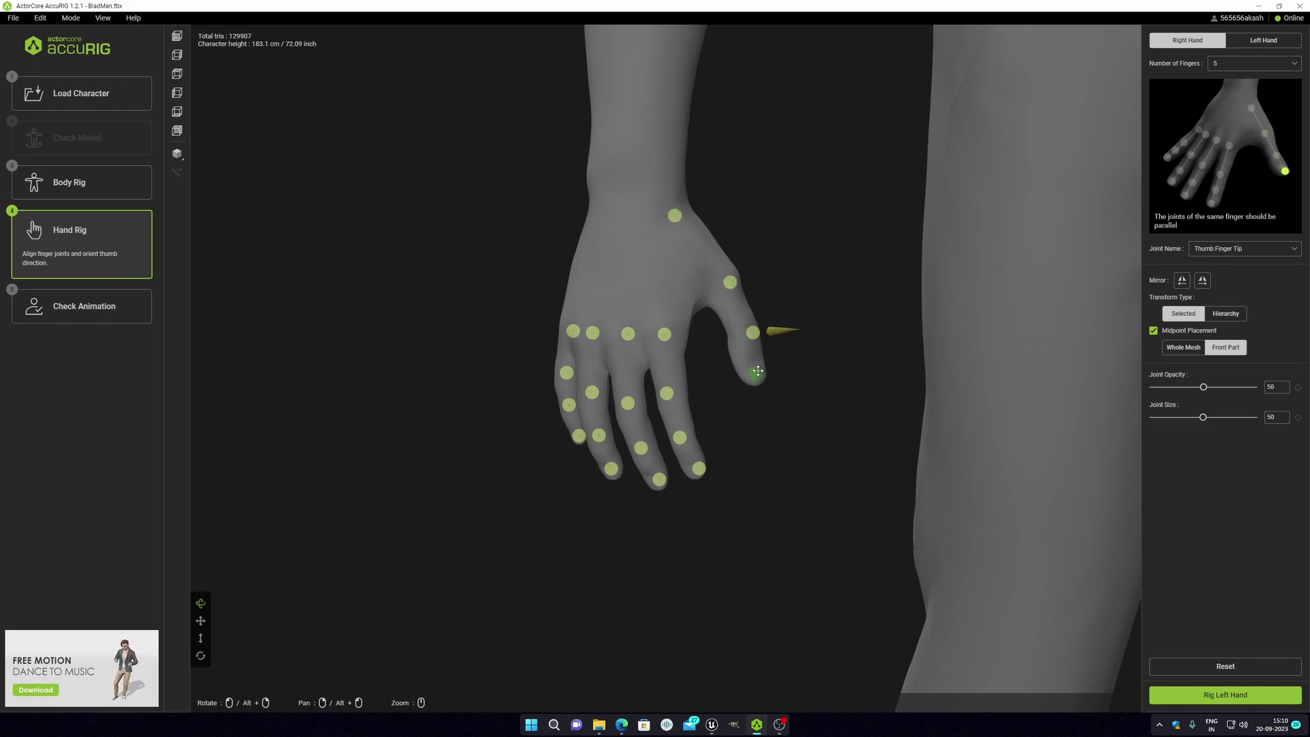
{"action": "right_click_drag", "start_coordinate": [769, 381], "coordinate": [828, 447]}
{"action": "left_click", "coordinate": [684, 330]}
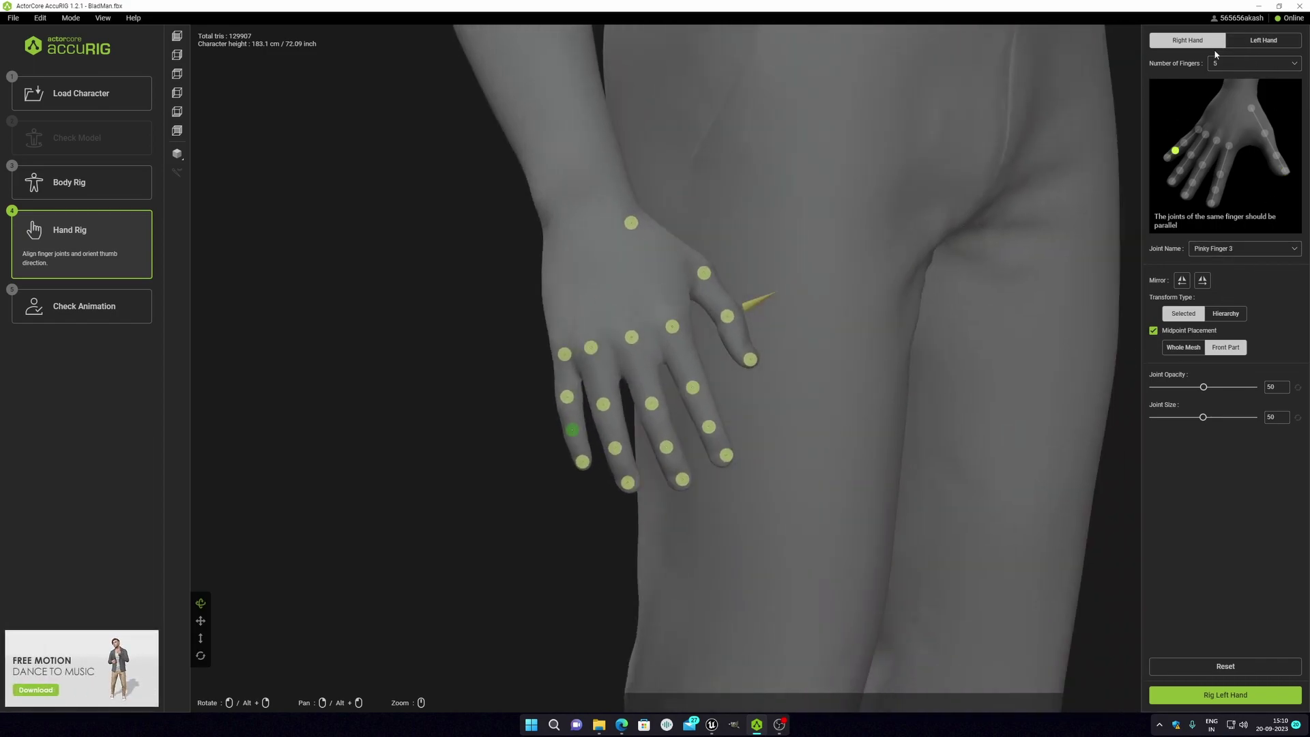
Switch to the Left Hand and review its thumb tip and Thumb Finger 1 joints from several angles
{"action": "left_click", "coordinate": [1271, 43]}
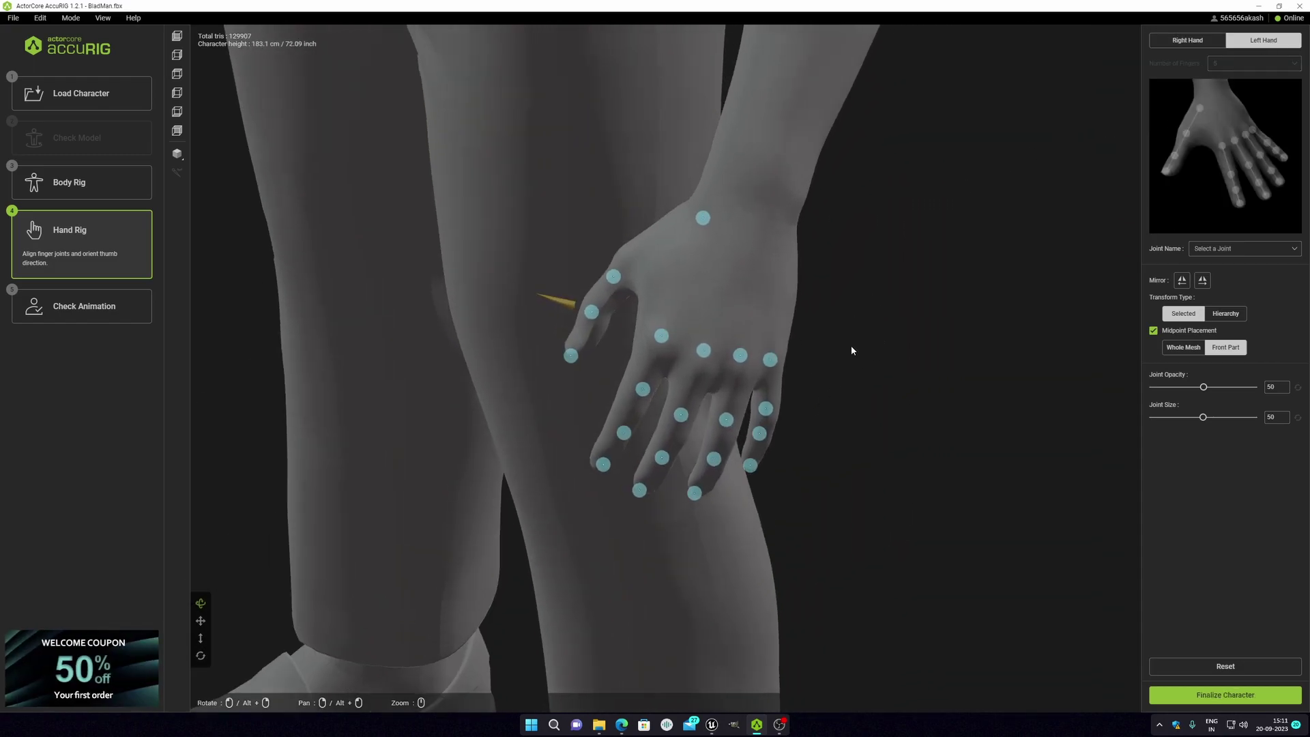
{"action": "right_click_drag", "start_coordinate": [613, 283], "coordinate": [712, 333]}
{"action": "left_click", "coordinate": [574, 404]}
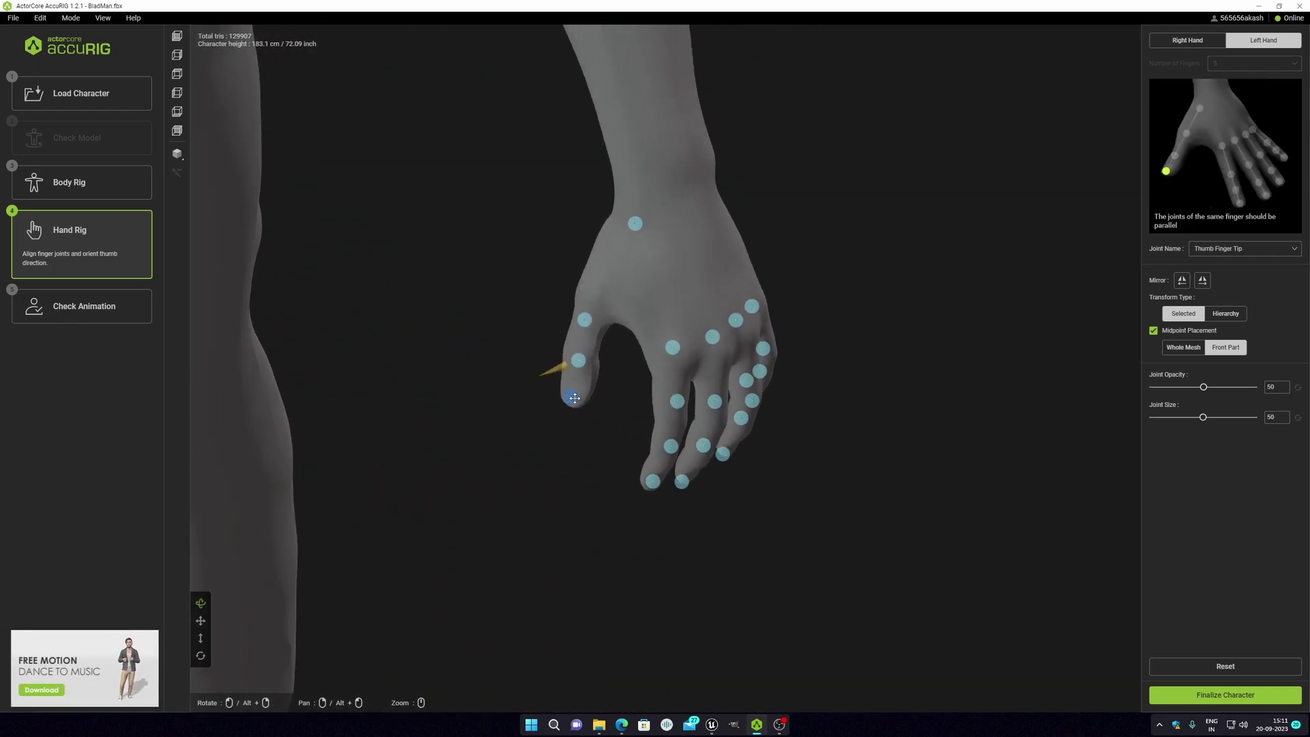
{"action": "left_click", "coordinate": [635, 223]}
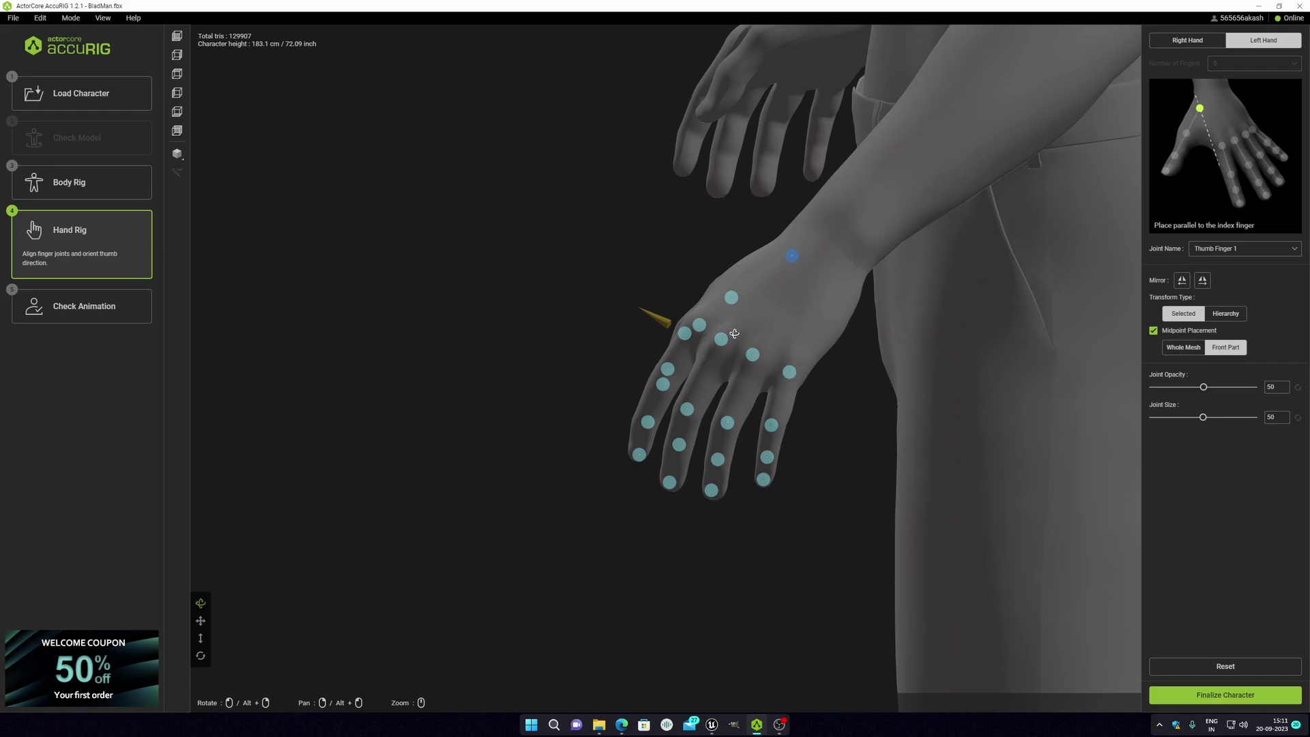
{"action": "right_click_drag", "start_coordinate": [734, 333], "coordinate": [894, 351]}
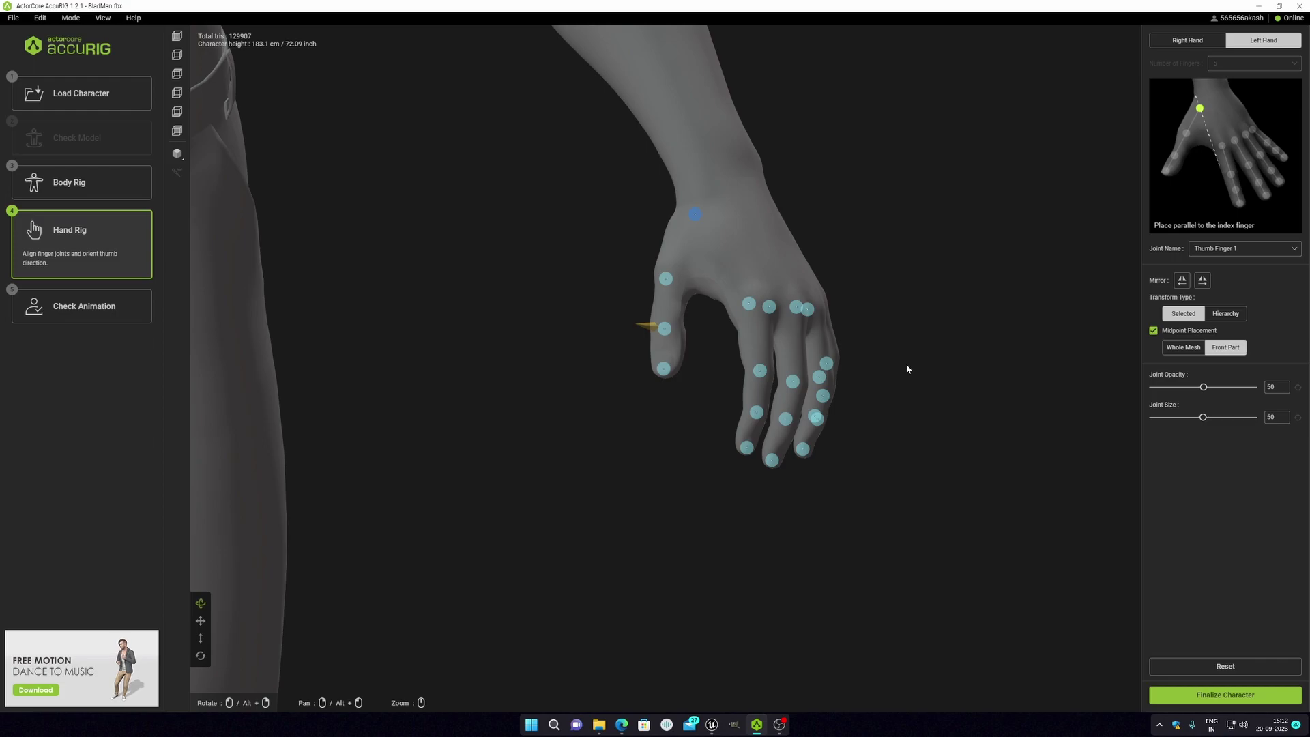
{"action": "scroll", "coordinate": [905, 363], "scroll_direction": "down", "scroll_amount": 10}
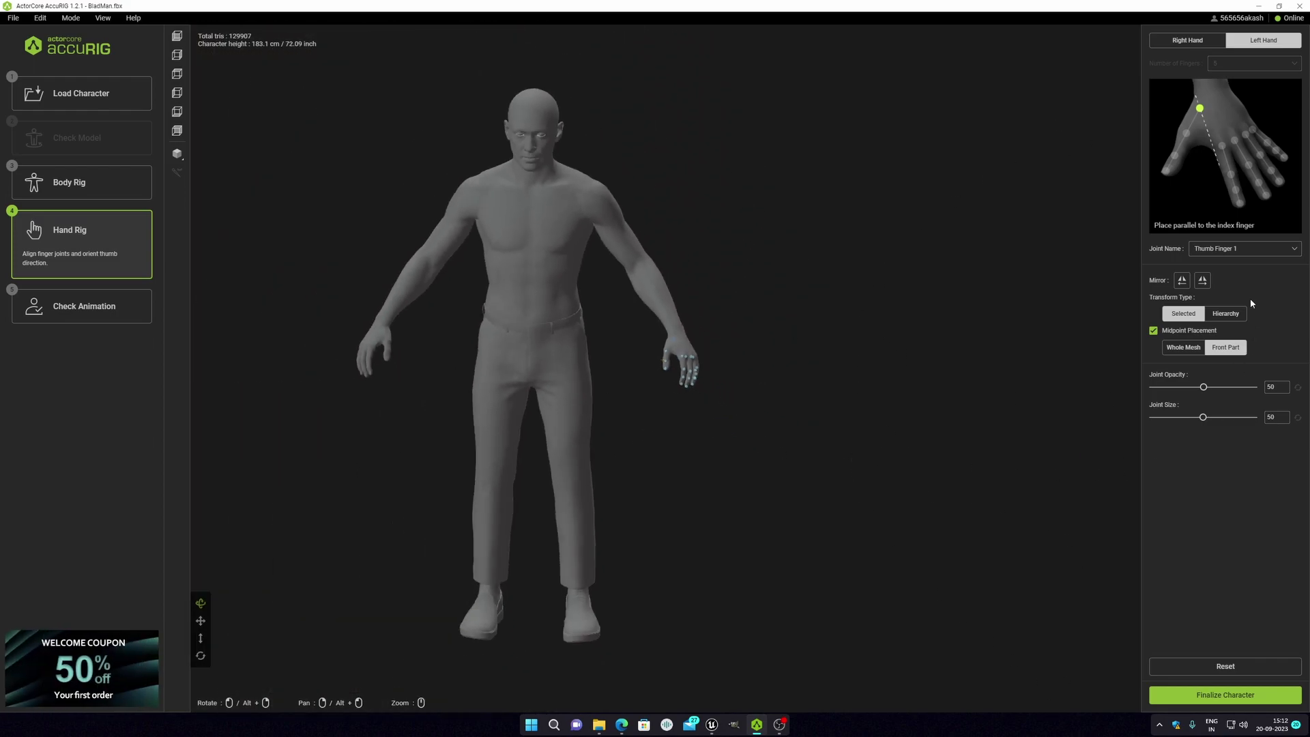
{"action": "scroll", "coordinate": [764, 344], "scroll_direction": "up", "scroll_amount": 6}
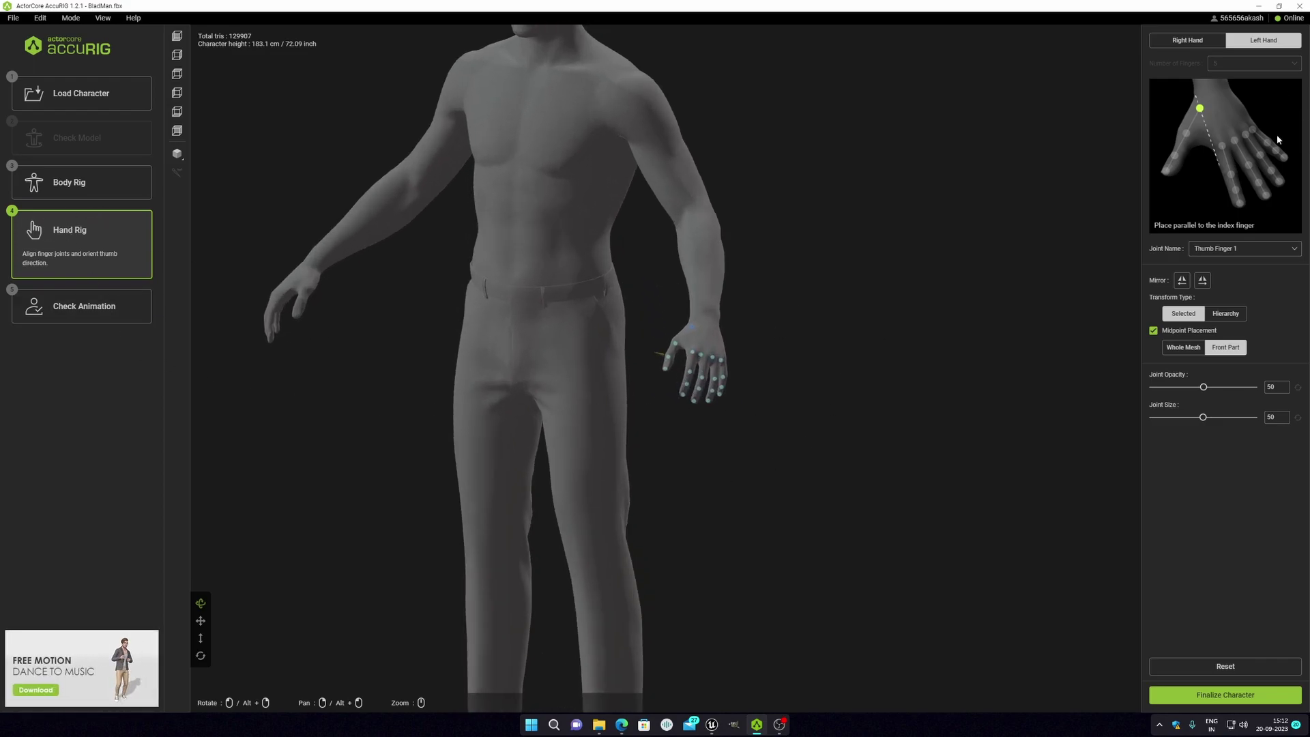
Go to step 5 Check Animation so the hand rig and skin weights are applied
{"action": "left_click", "coordinate": [45, 315]}
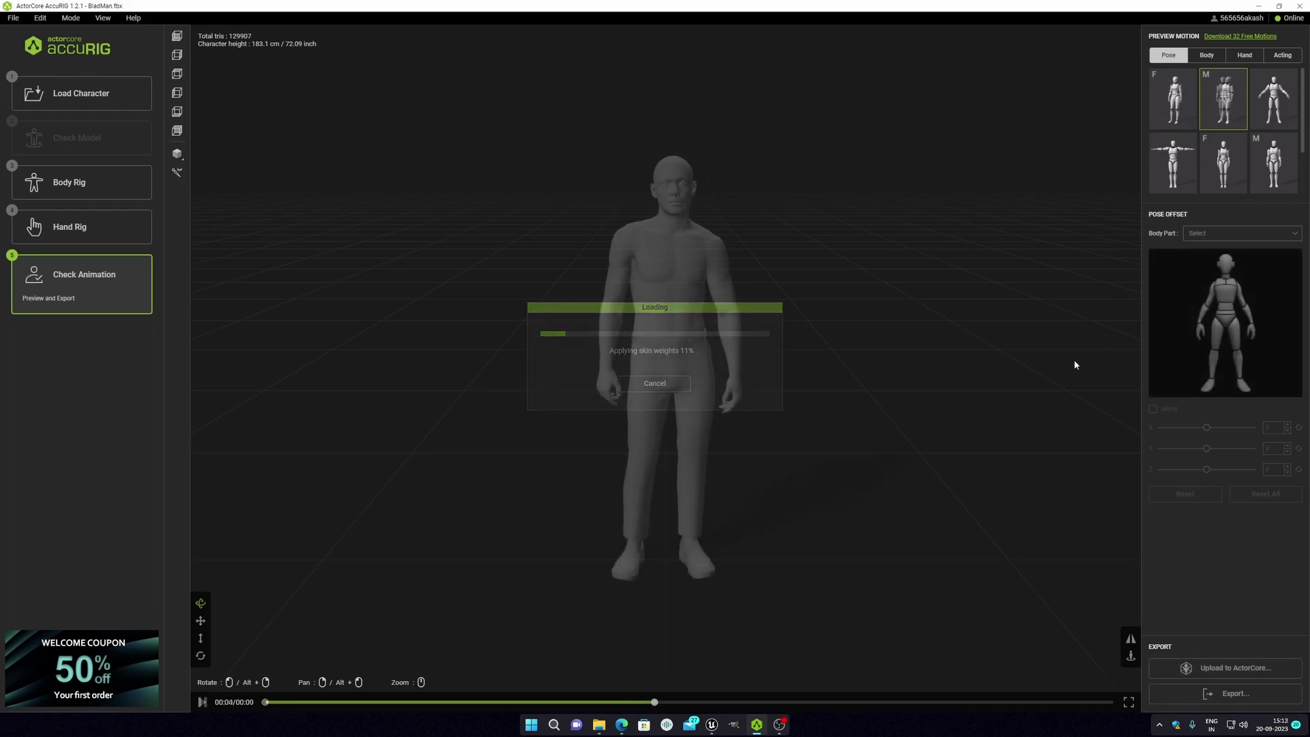
Orbit and zoom around the character during the standing pose preview, then switch to Body motions
{"action": "left_click_drag", "start_coordinate": [728, 360], "coordinate": [669, 330]}
{"action": "scroll", "coordinate": [689, 315], "scroll_direction": "up", "scroll_amount": 3}
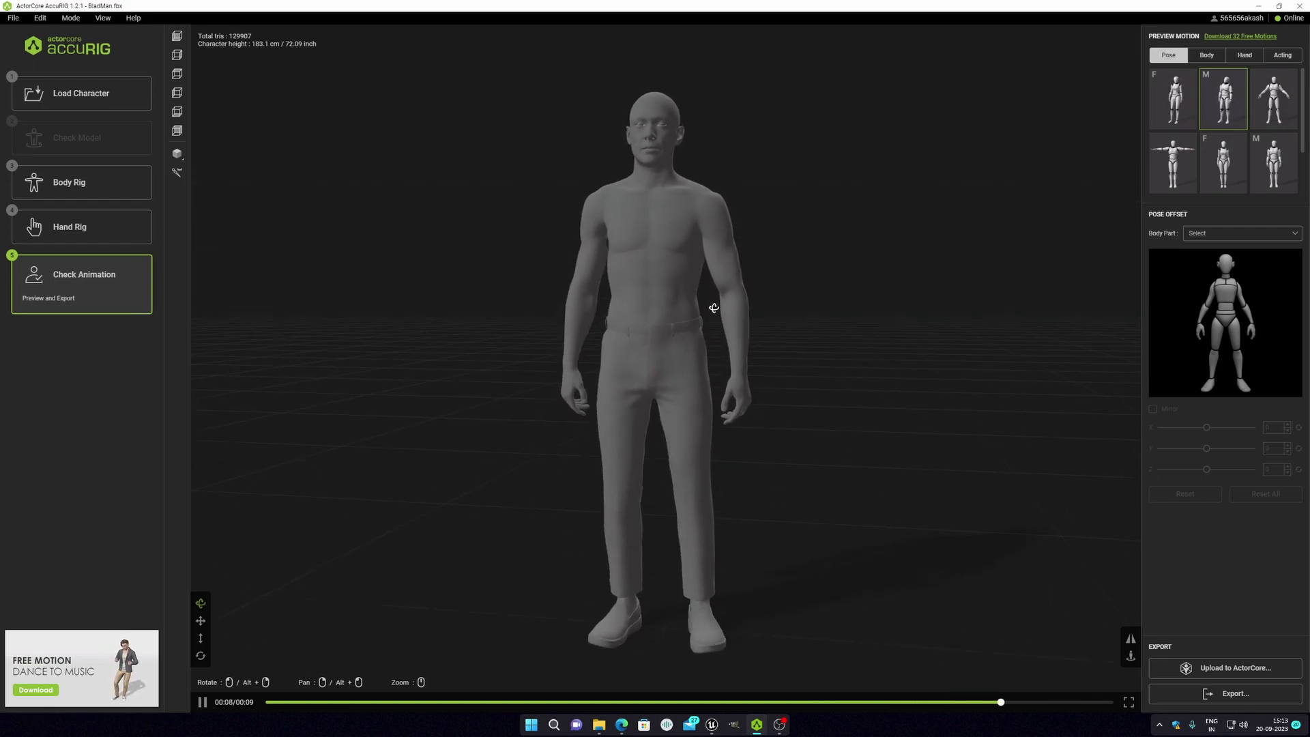
{"action": "left_click_drag", "start_coordinate": [762, 325], "coordinate": [730, 332]}
{"action": "scroll", "coordinate": [726, 310], "scroll_direction": "down", "scroll_amount": 2}
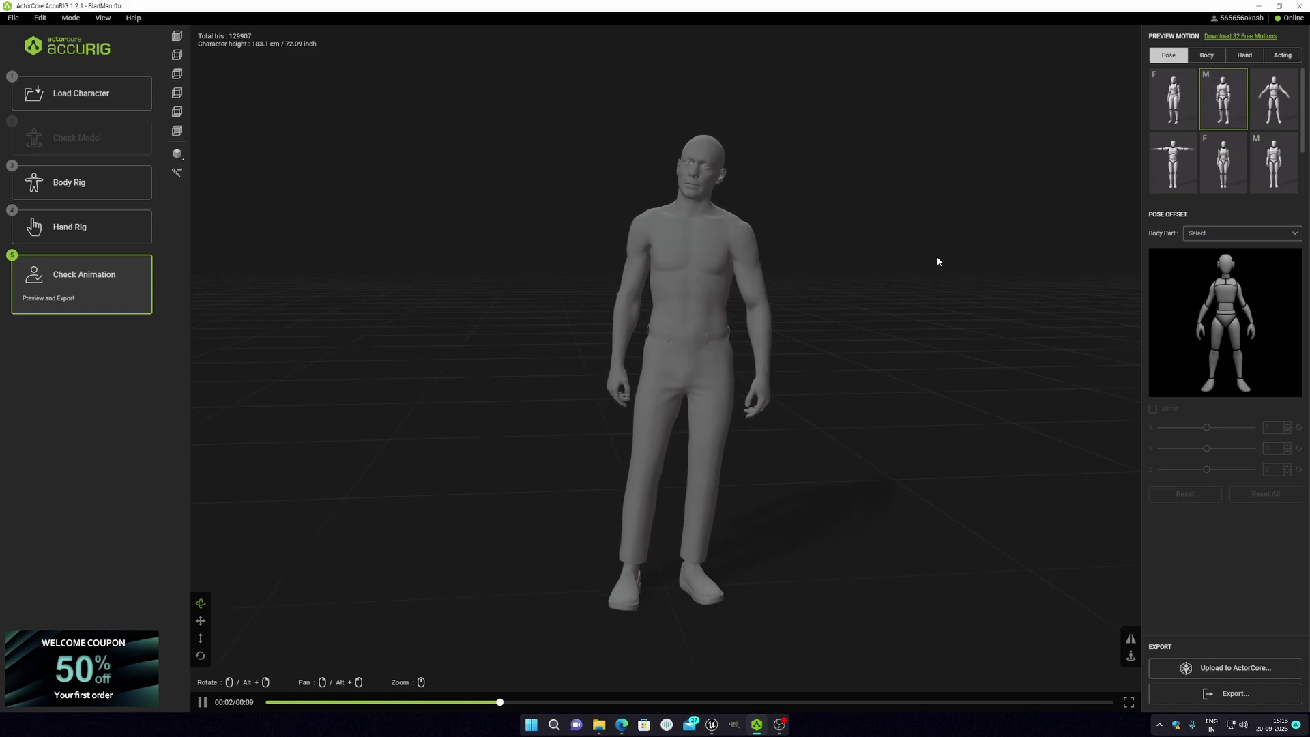
{"action": "left_click_drag", "start_coordinate": [723, 273], "coordinate": [643, 188]}
{"action": "scroll", "coordinate": [682, 240], "scroll_direction": "up", "scroll_amount": 3}
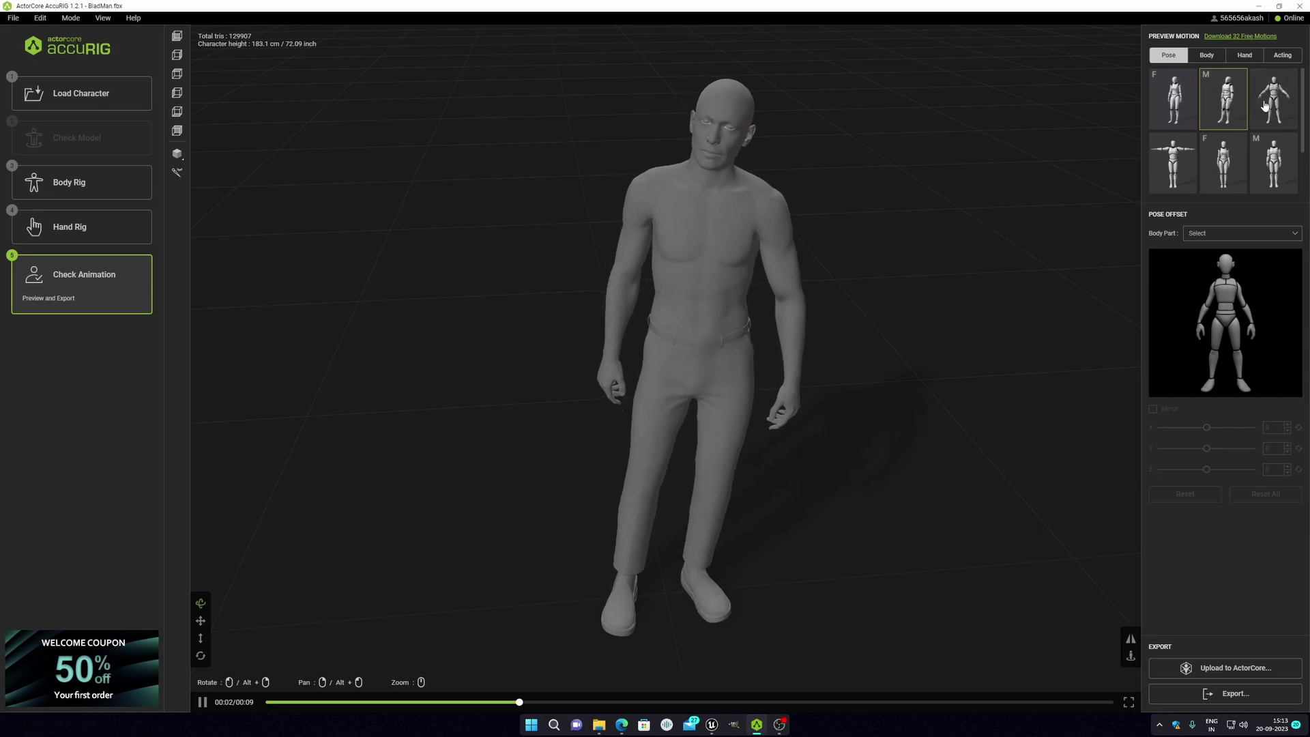
{"action": "left_click", "coordinate": [1206, 55]}
Play the first Body motion, a 13-second bend, stretch and punch routine, orbiting around the character
{"action": "left_click", "coordinate": [1172, 99]}
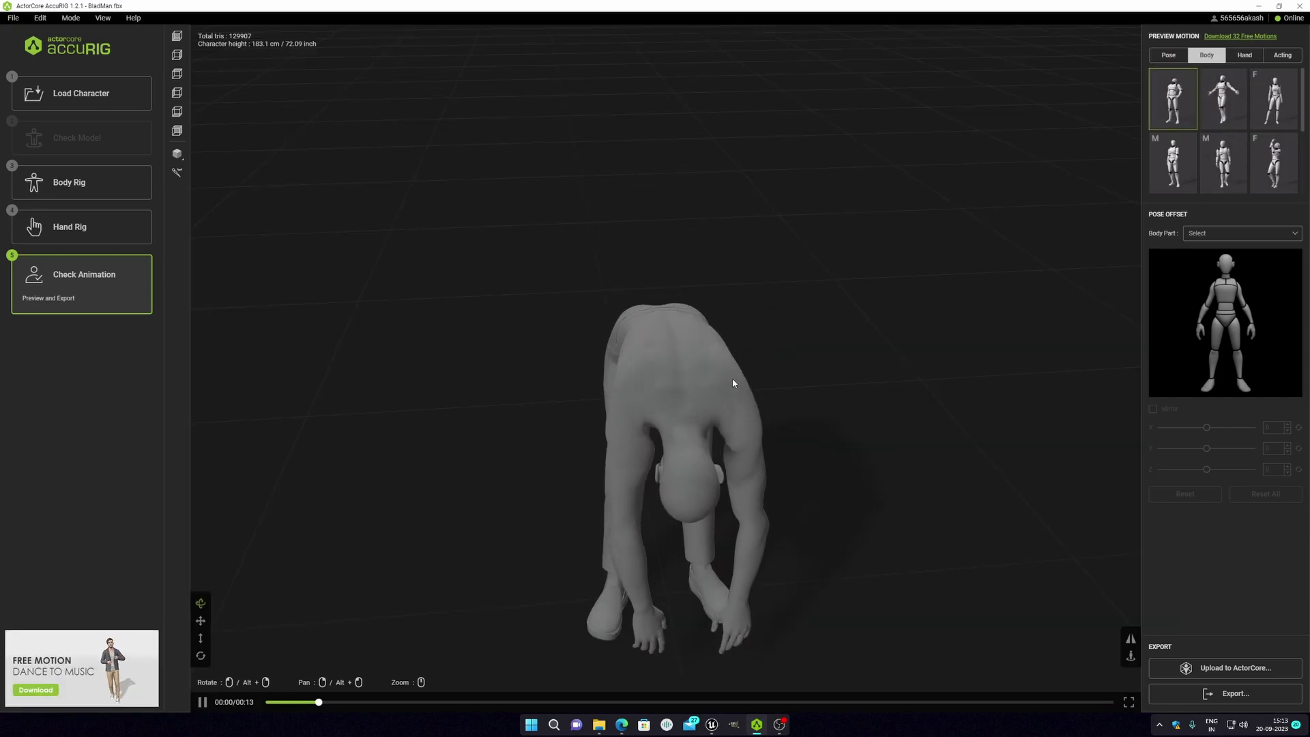
{"action": "left_click_drag", "start_coordinate": [732, 378], "coordinate": [591, 315]}
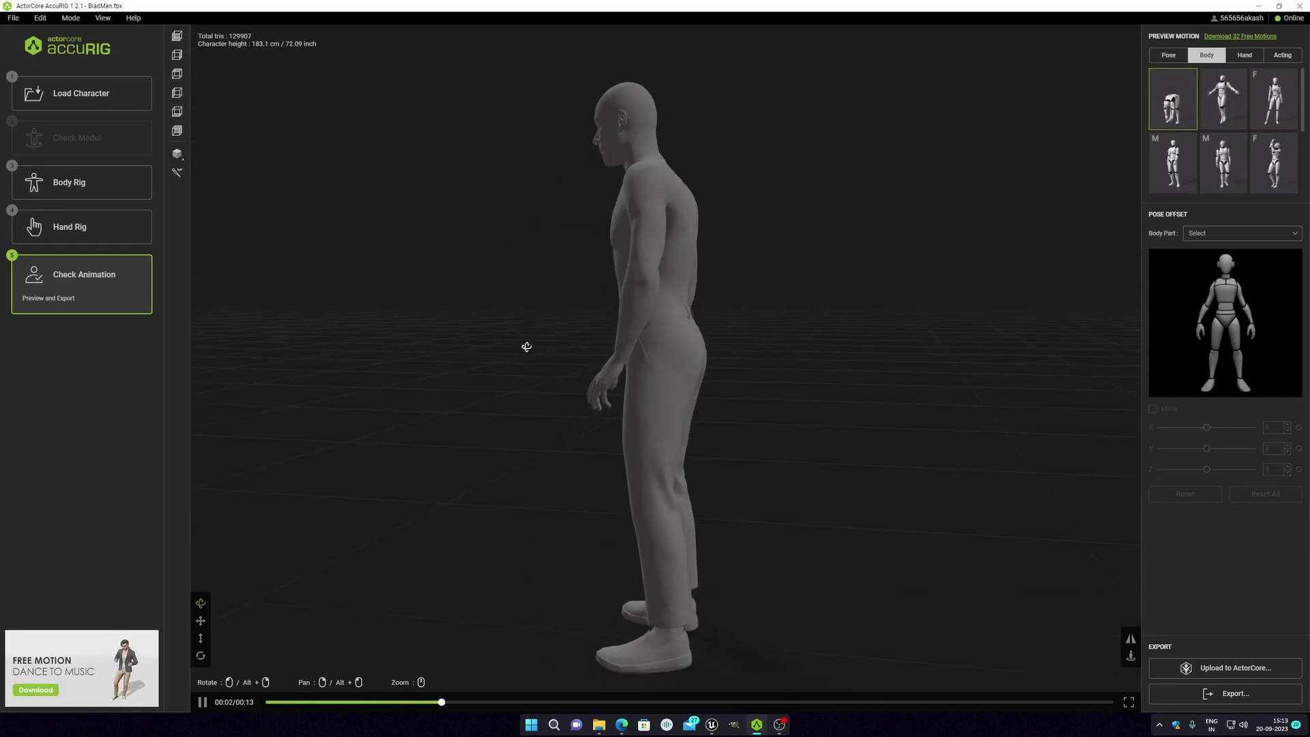
{"action": "left_click_drag", "start_coordinate": [526, 345], "coordinate": [675, 416]}
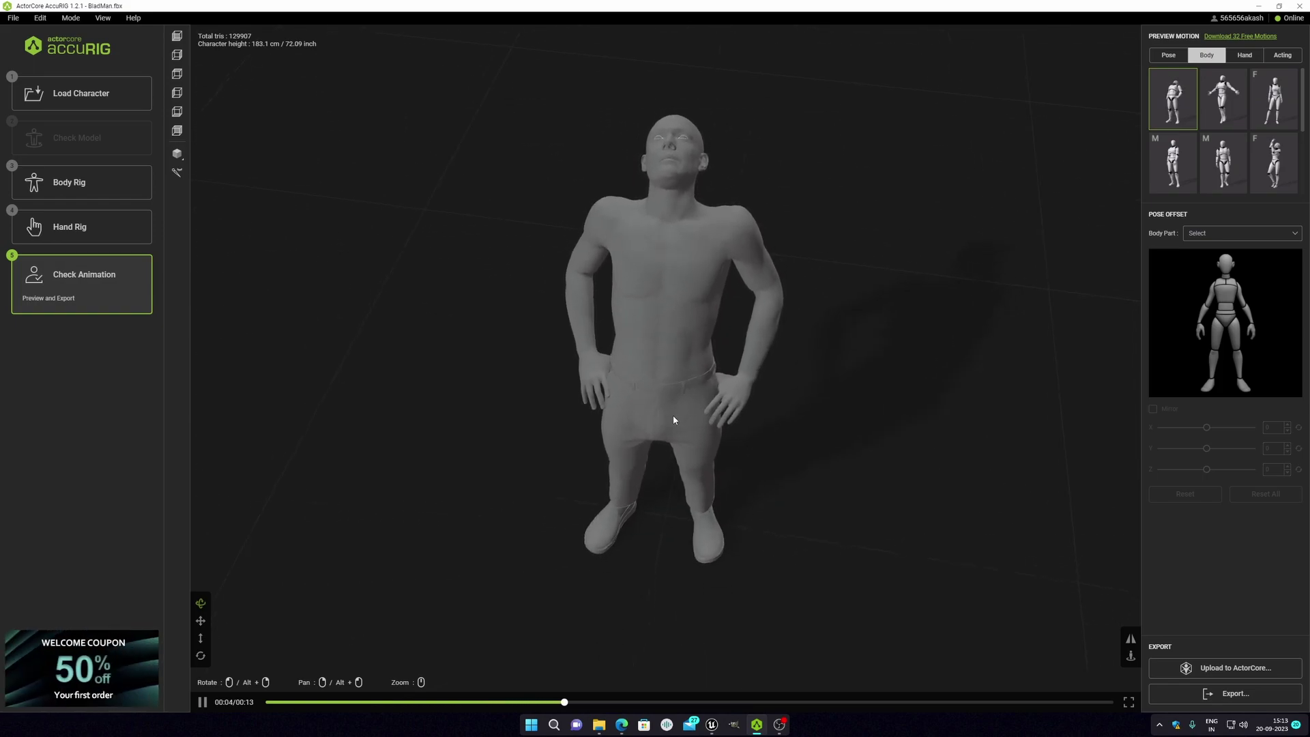
{"action": "left_click_drag", "start_coordinate": [1037, 254], "coordinate": [643, 342]}
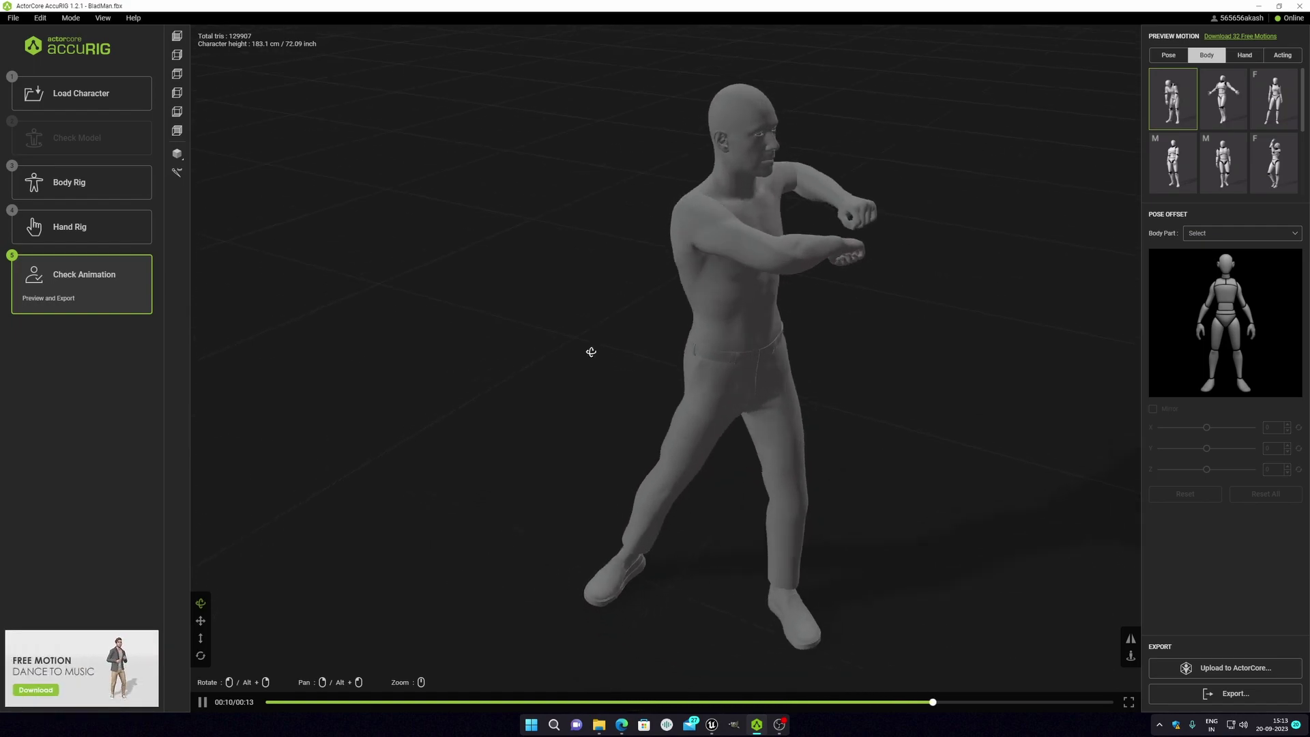
{"action": "left_click_drag", "start_coordinate": [726, 356], "coordinate": [796, 292]}
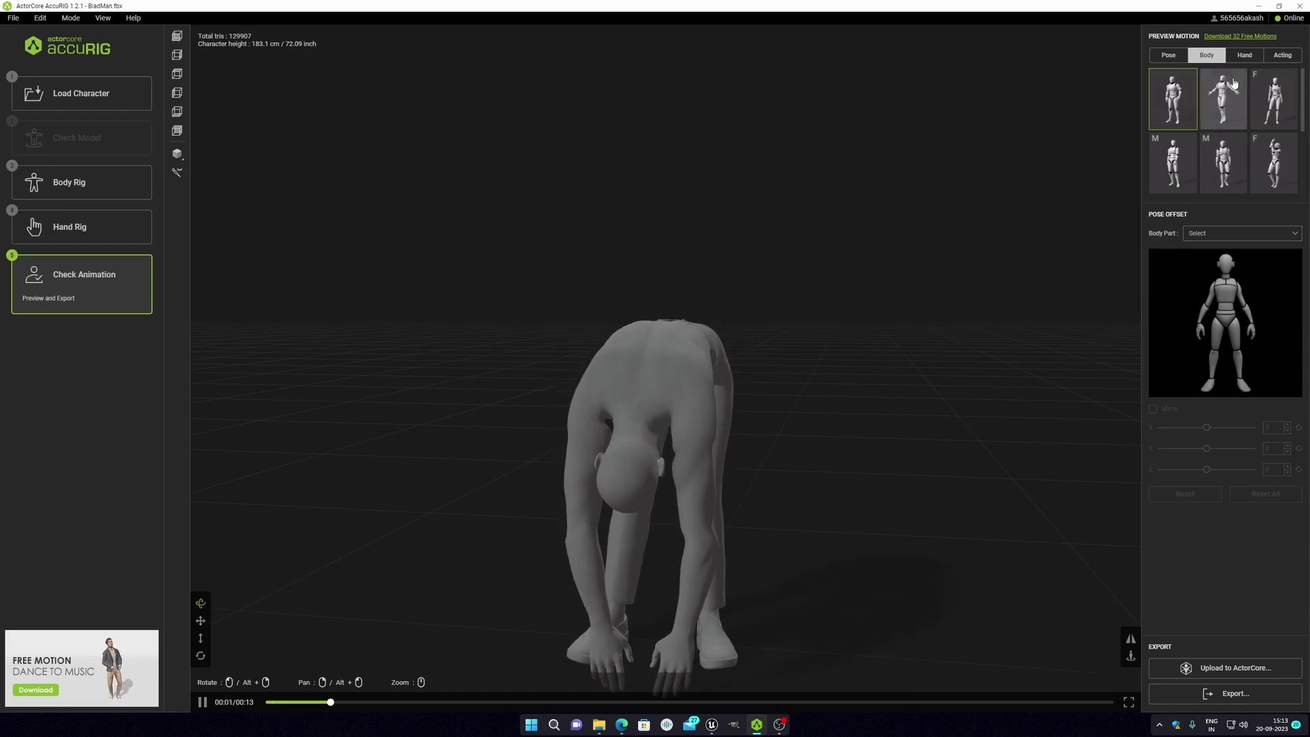
Preview the second, fifth and fourth Hand motions, ending on clenched fists seen from the front
{"action": "left_click", "coordinate": [1244, 55]}
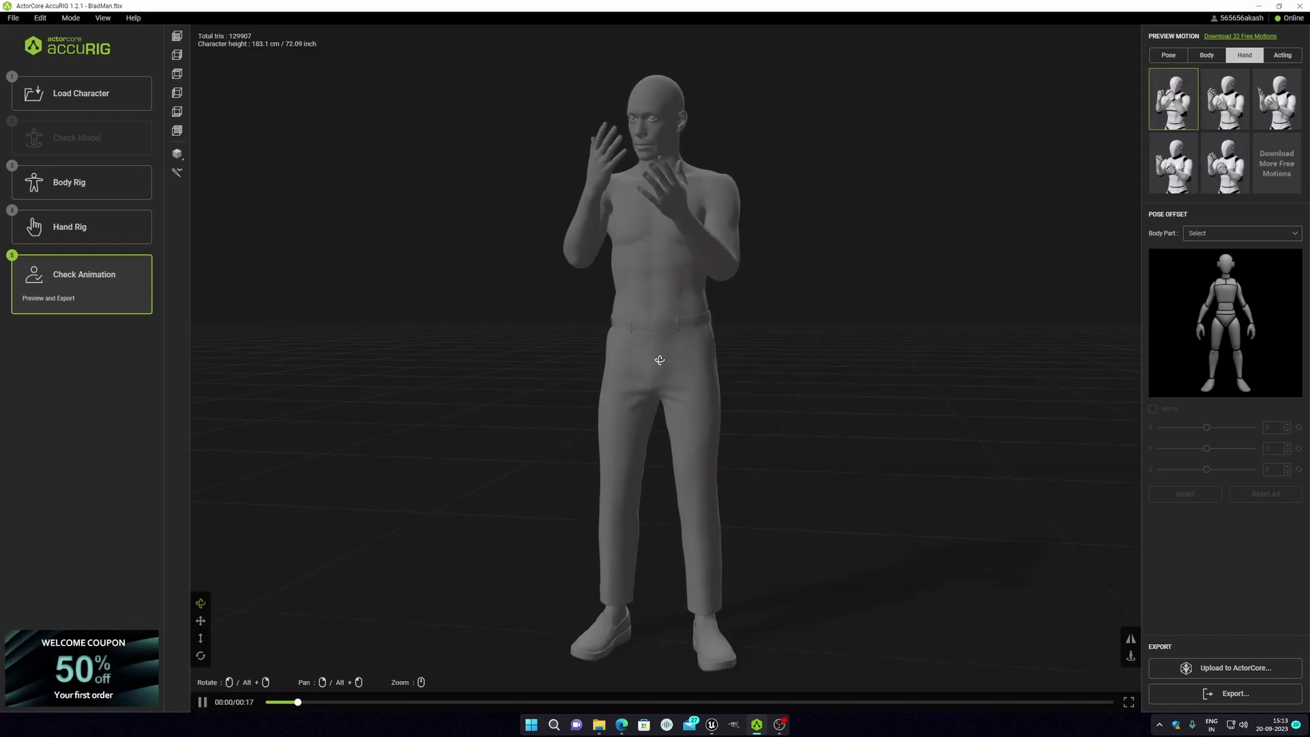
{"action": "scroll", "coordinate": [688, 332], "scroll_direction": "up", "scroll_amount": 1}
{"action": "left_click_drag", "start_coordinate": [619, 165], "coordinate": [817, 212]}
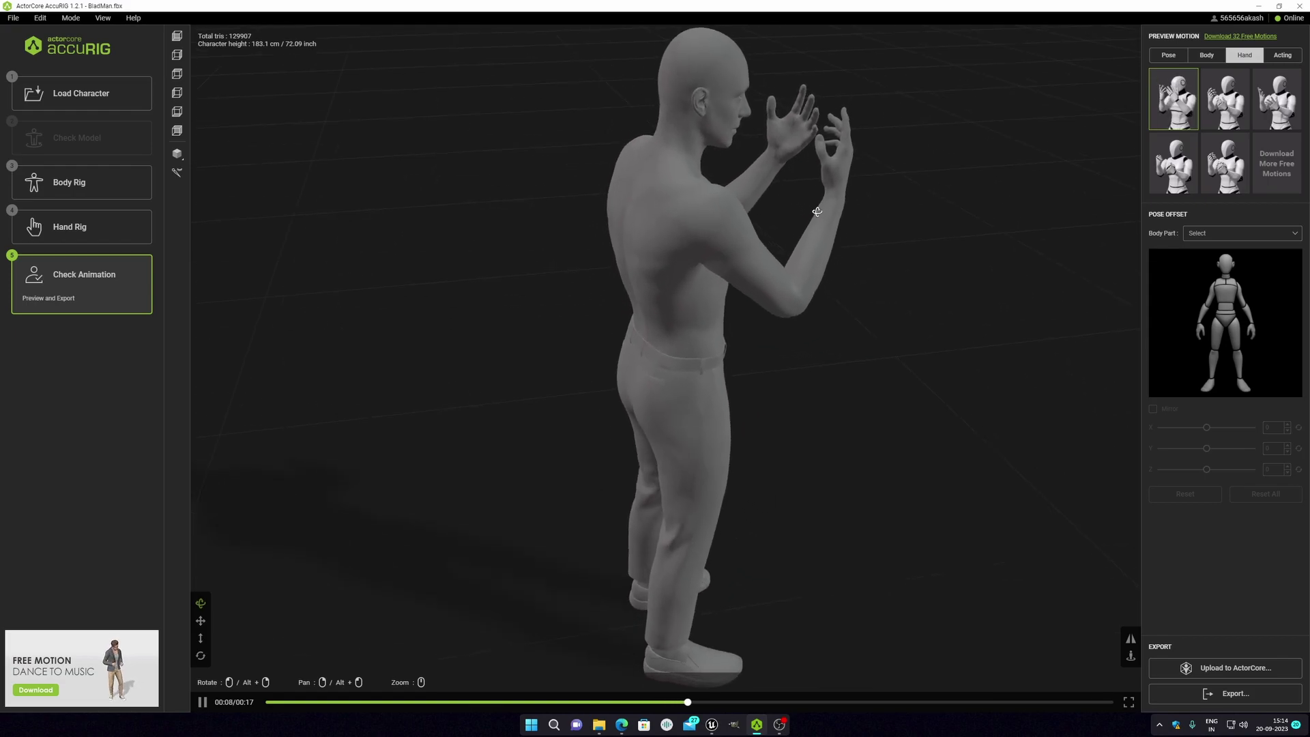
{"action": "left_click", "coordinate": [1232, 116]}
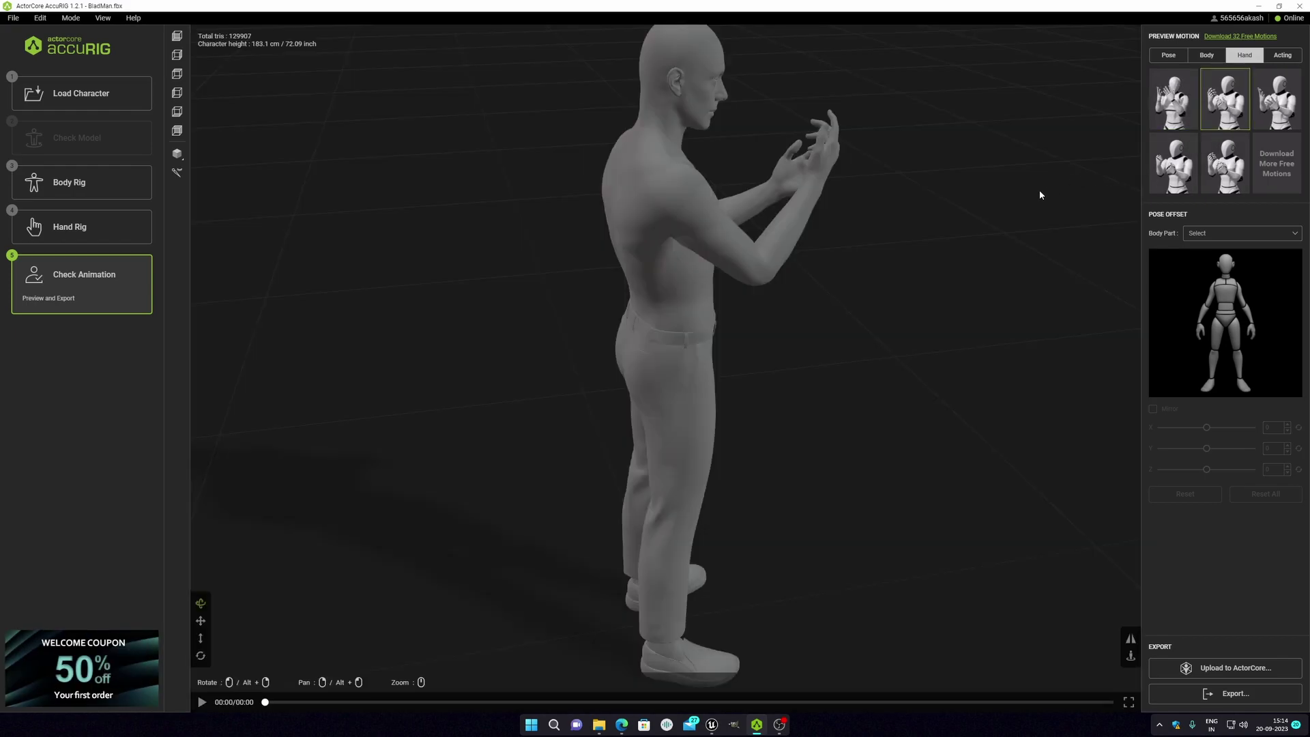
{"action": "left_click", "coordinate": [1235, 158]}
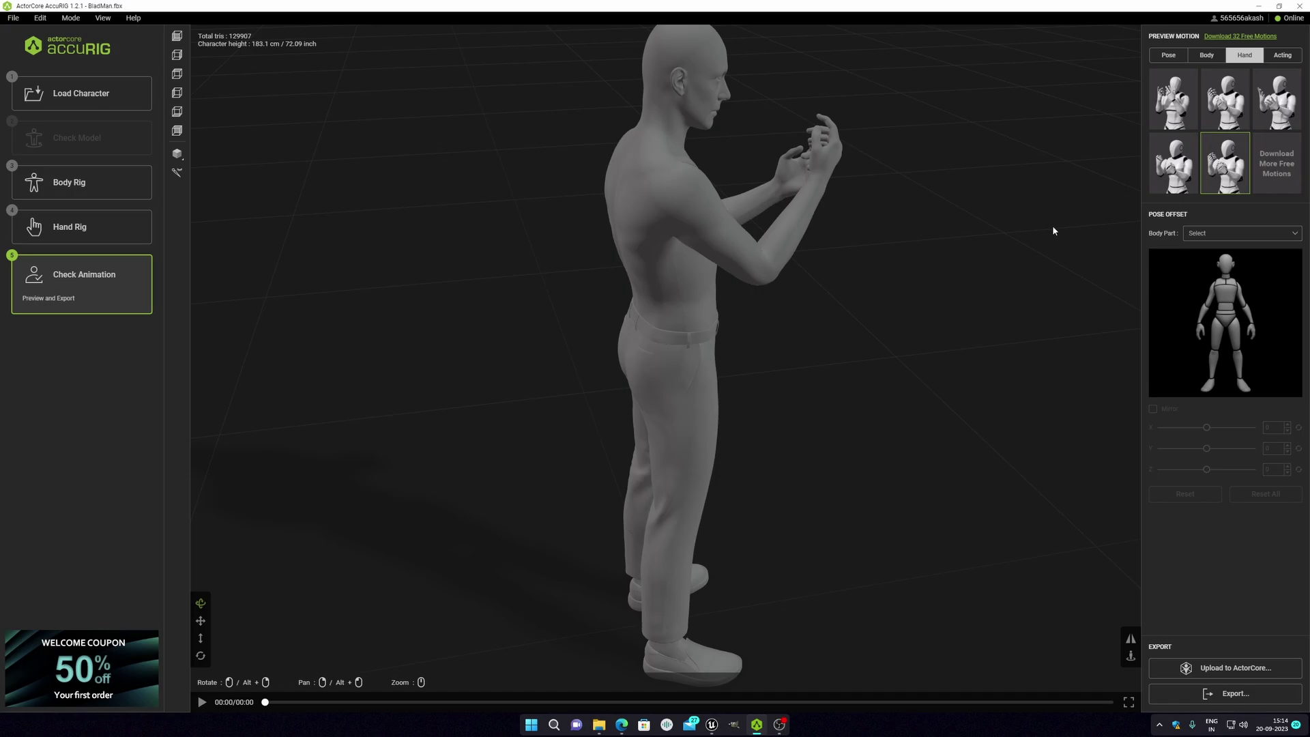
{"action": "left_click", "coordinate": [1185, 172]}
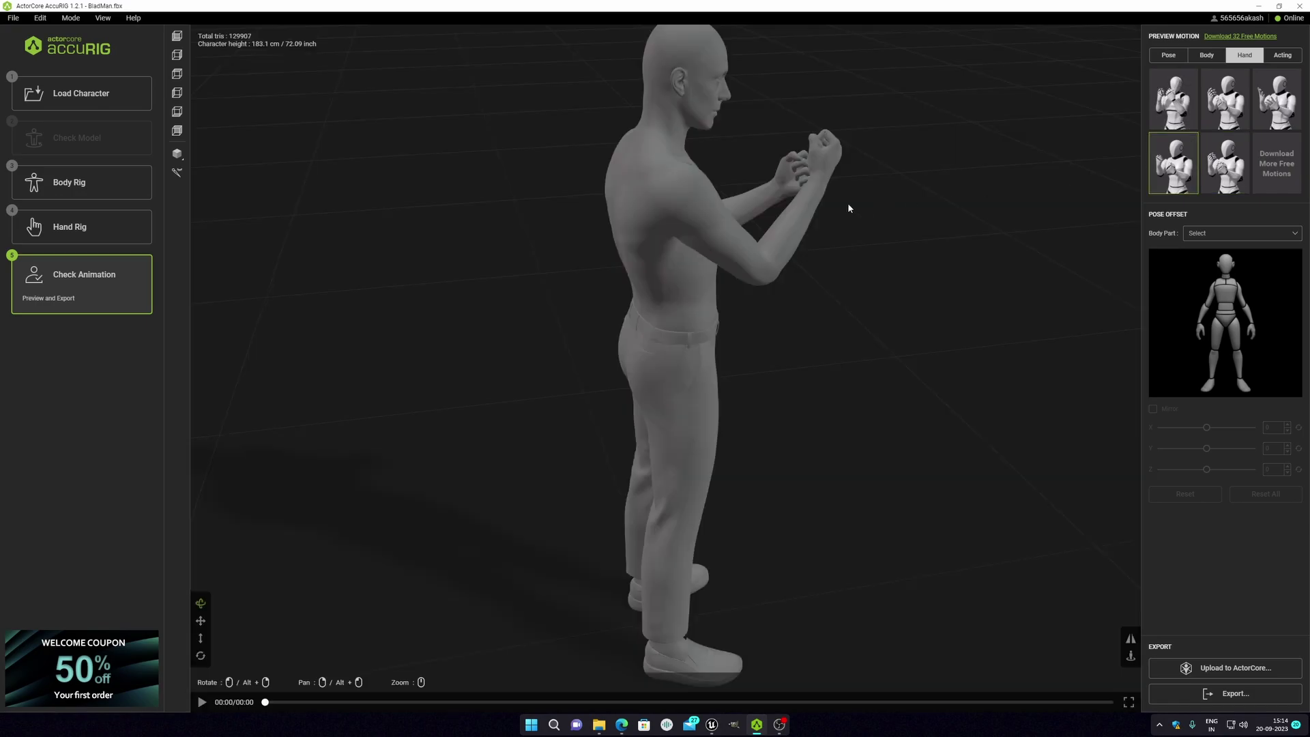
{"action": "left_click_drag", "start_coordinate": [847, 203], "coordinate": [836, 227]}
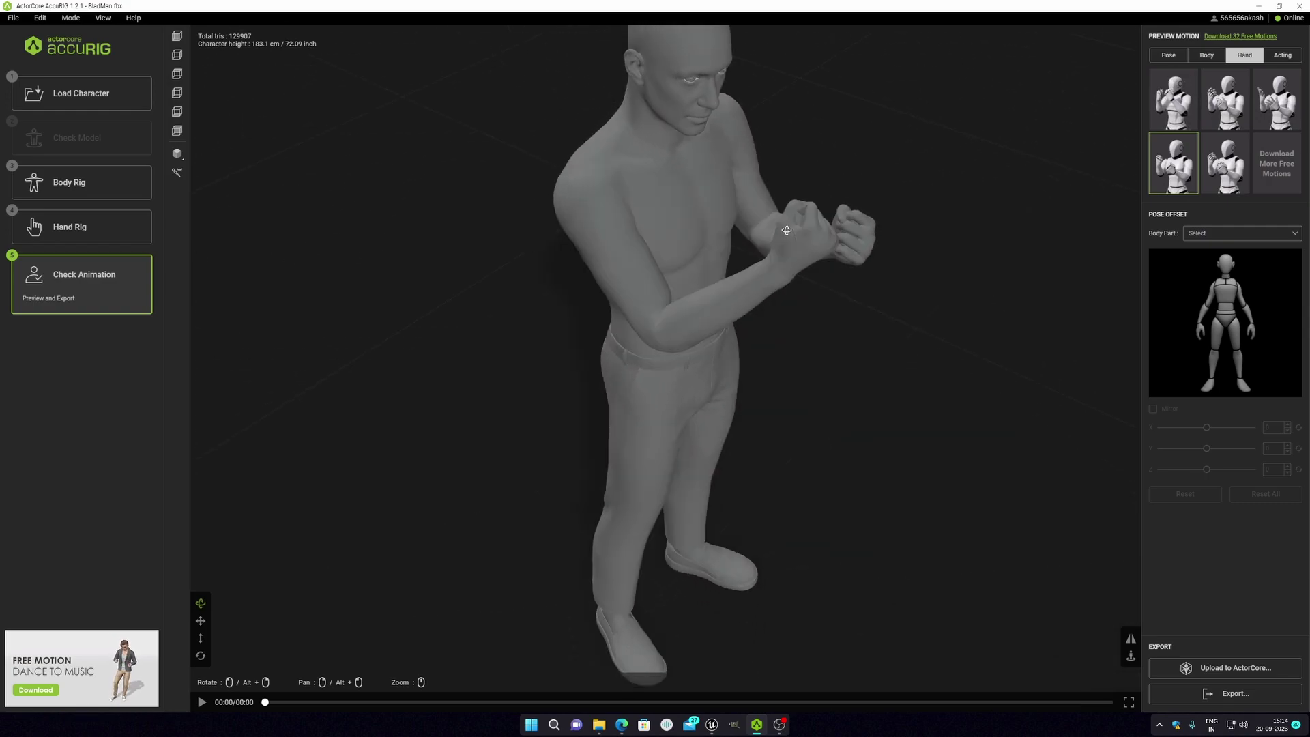
Play the fourth Acting motion, a walk, then bring up the Export format choices
{"action": "left_click", "coordinate": [1282, 54]}
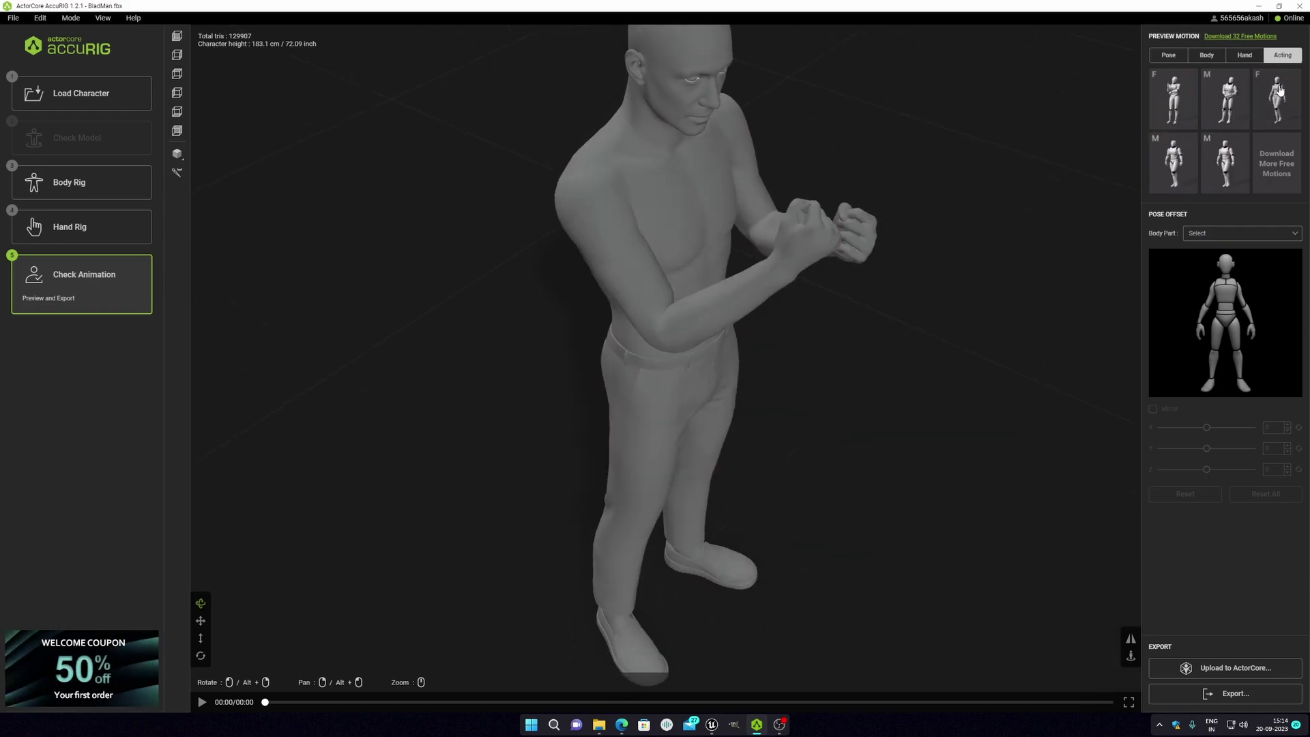
{"action": "left_click", "coordinate": [1186, 170]}
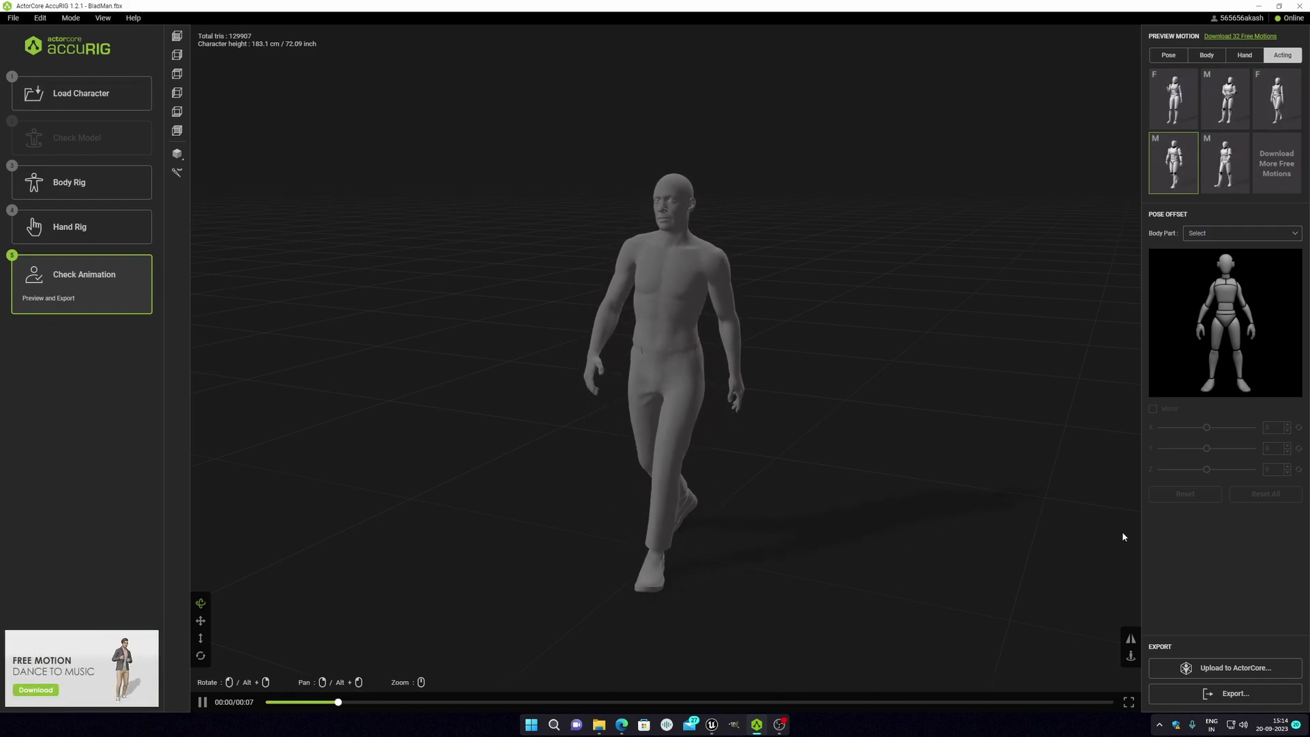
{"action": "left_click", "coordinate": [1240, 701]}
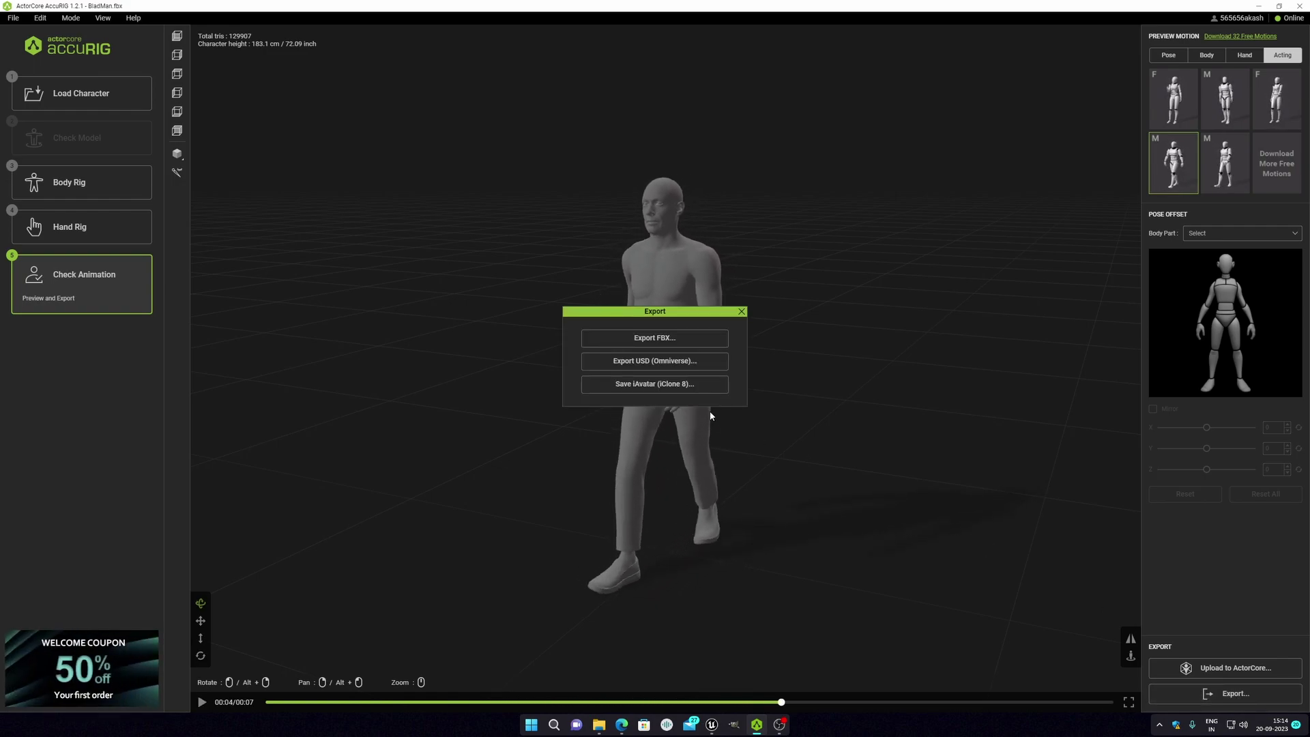
Export as FBX for Maya at Original texture size with Embed Texture turned off
{"action": "left_click", "coordinate": [637, 337]}
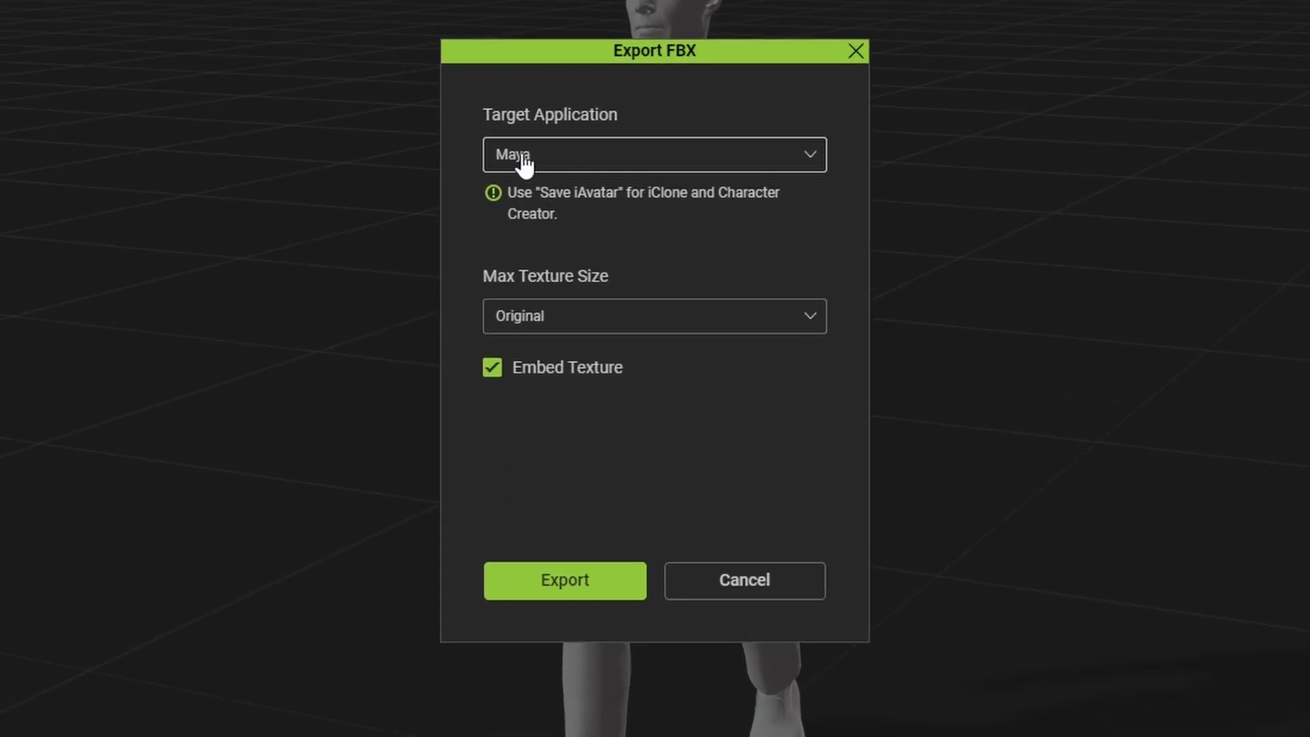
{"action": "left_click", "coordinate": [524, 163]}
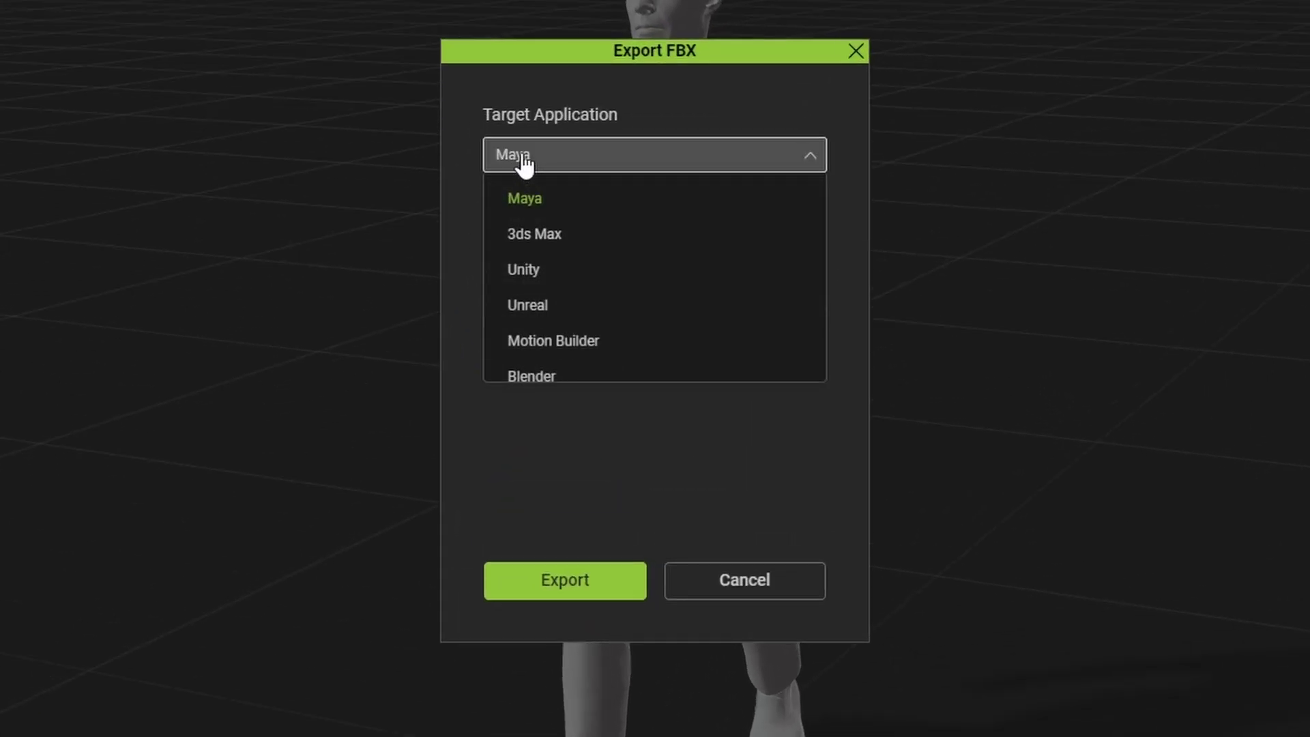
{"action": "scroll", "coordinate": [584, 351], "scroll_direction": "down", "scroll_amount": 2}
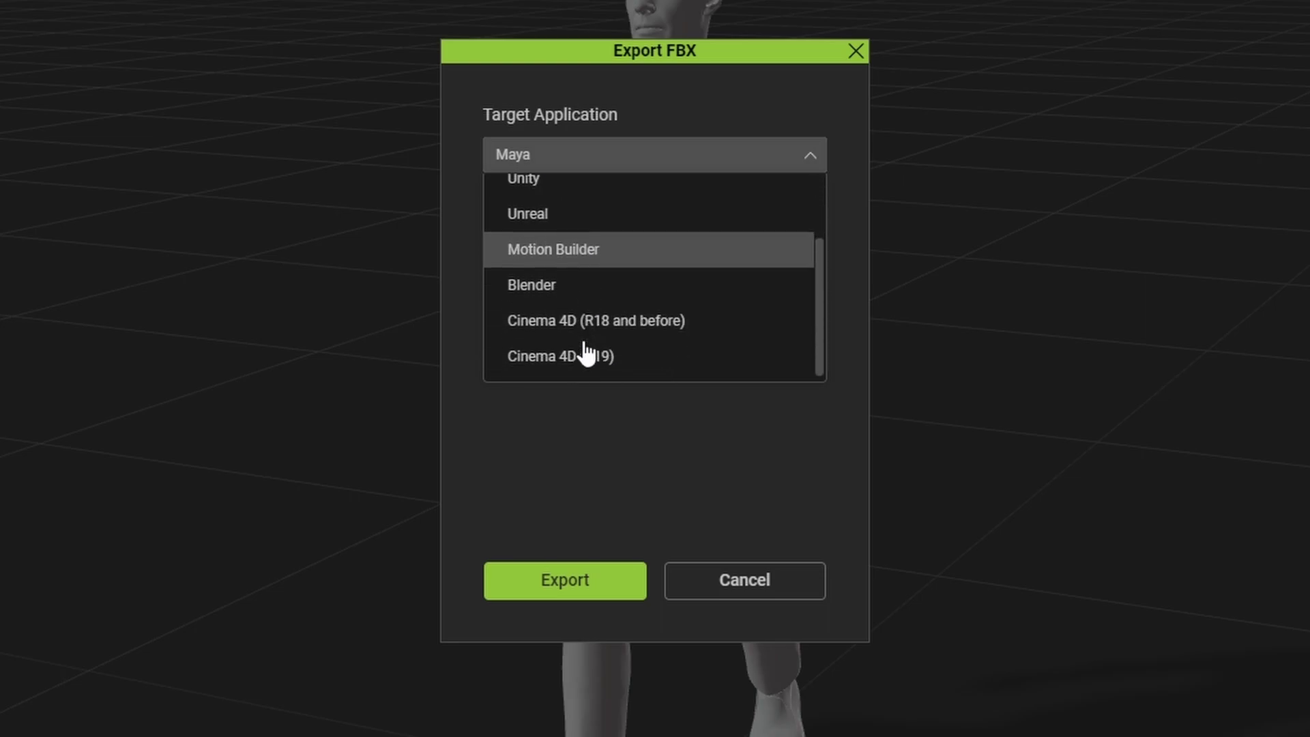
{"action": "left_click", "coordinate": [1120, 319]}
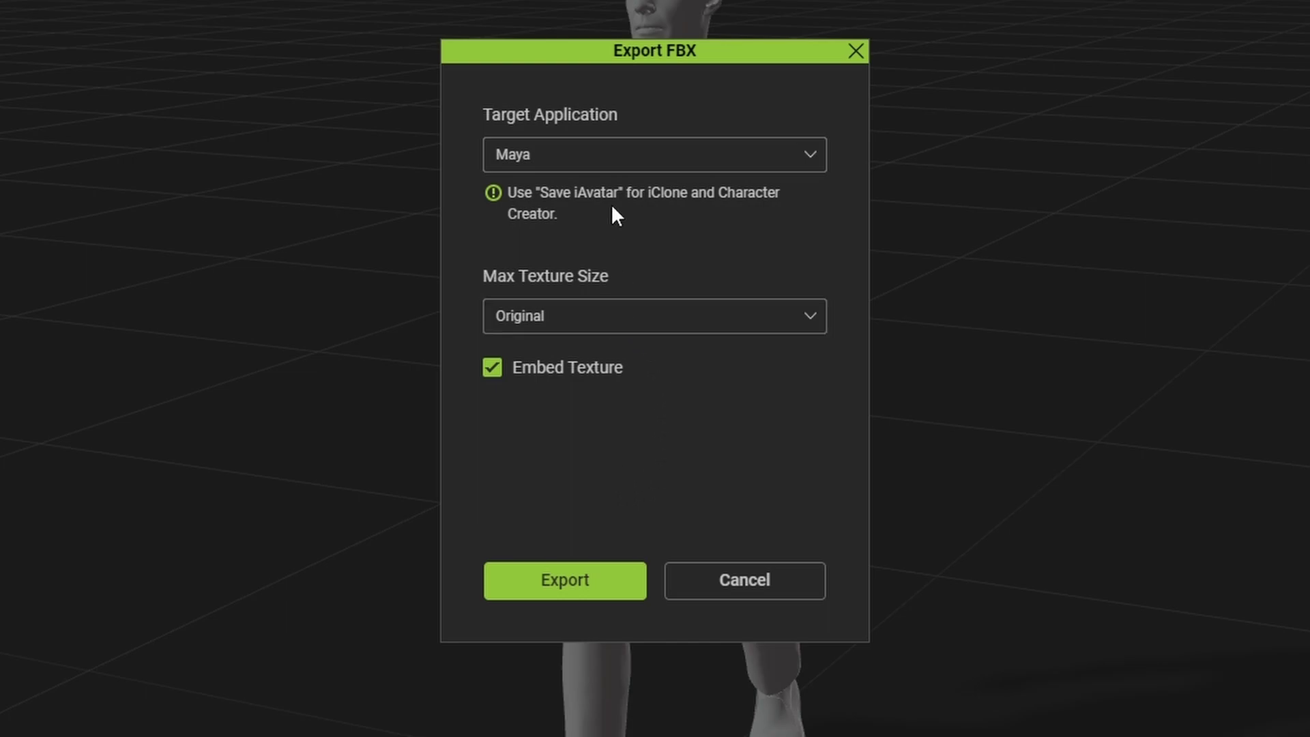
{"action": "left_click", "coordinate": [598, 316]}
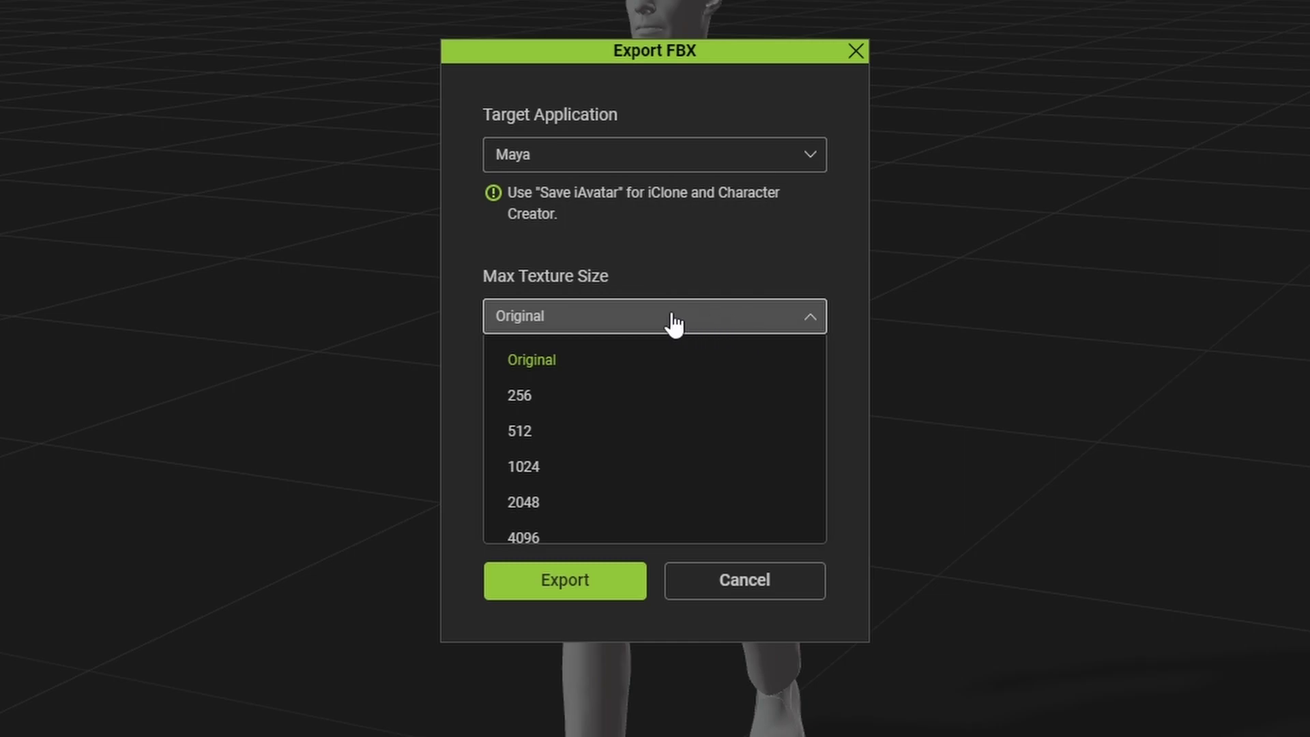
{"action": "left_click", "coordinate": [634, 320]}
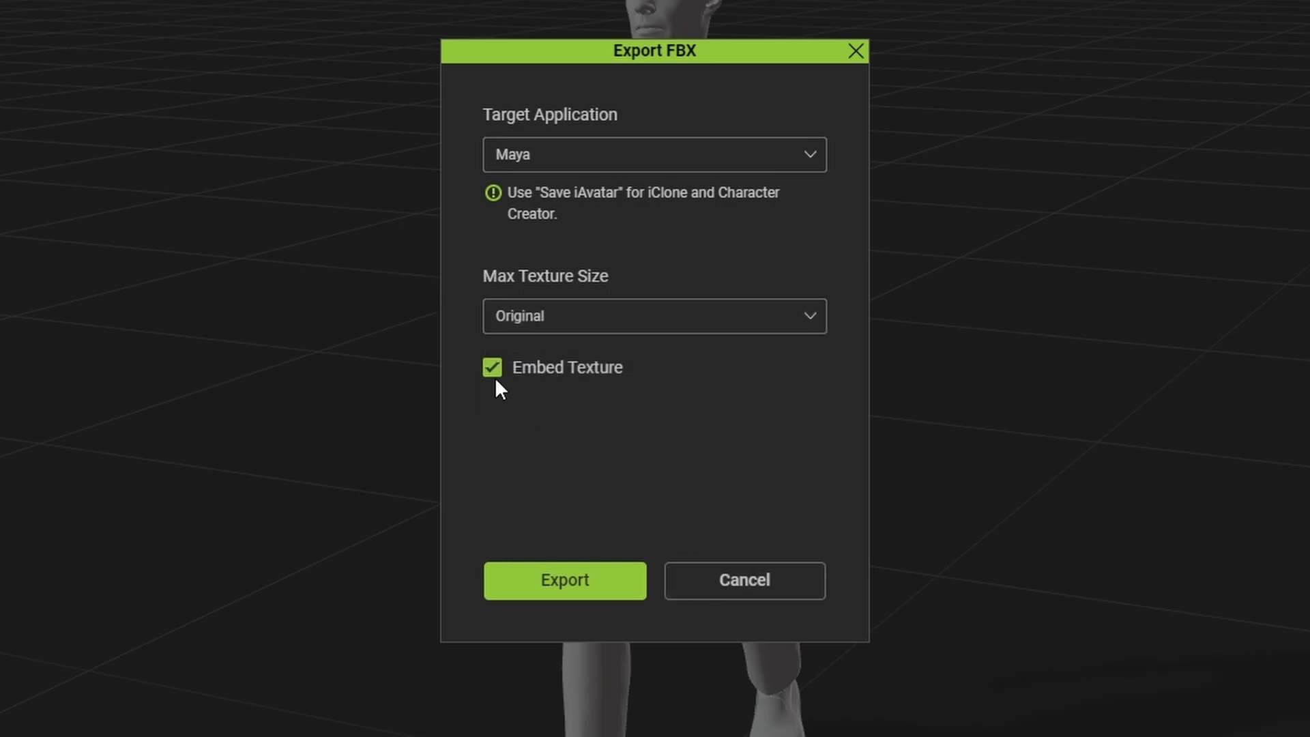
{"action": "left_click", "coordinate": [493, 378]}
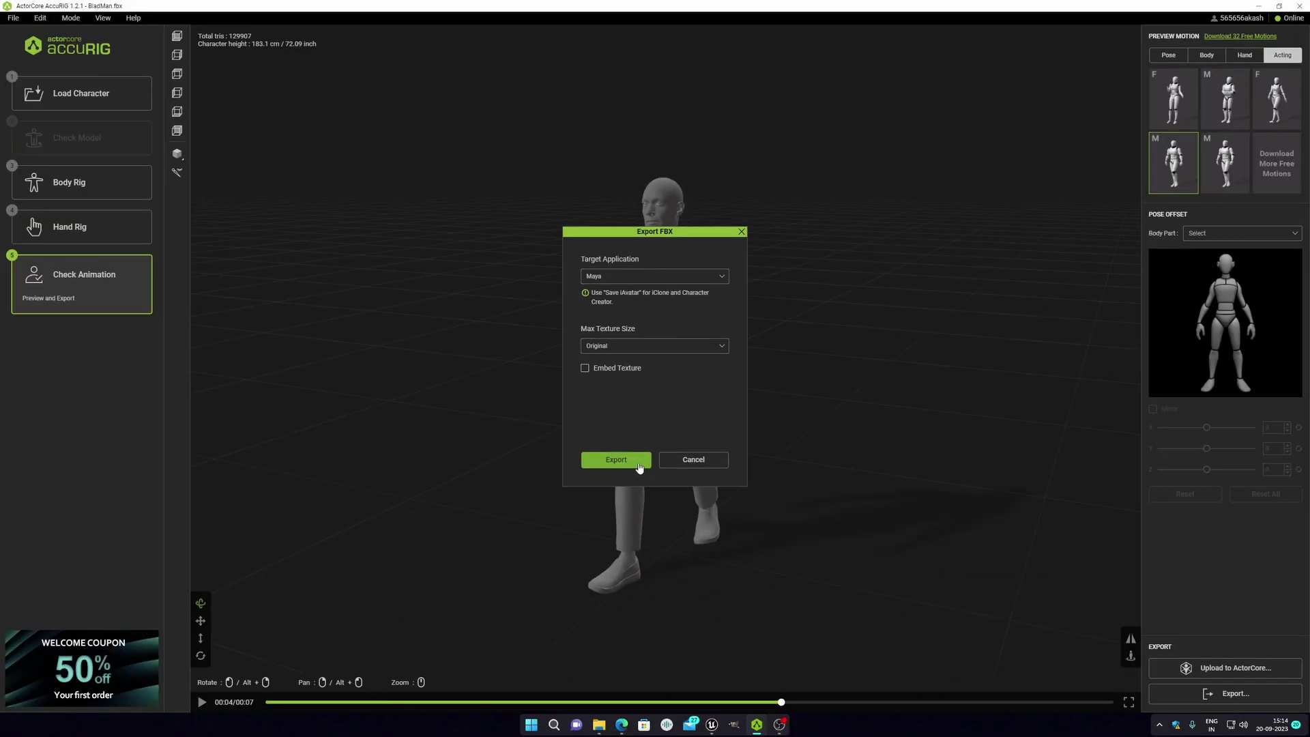
{"action": "left_click", "coordinate": [638, 461]}
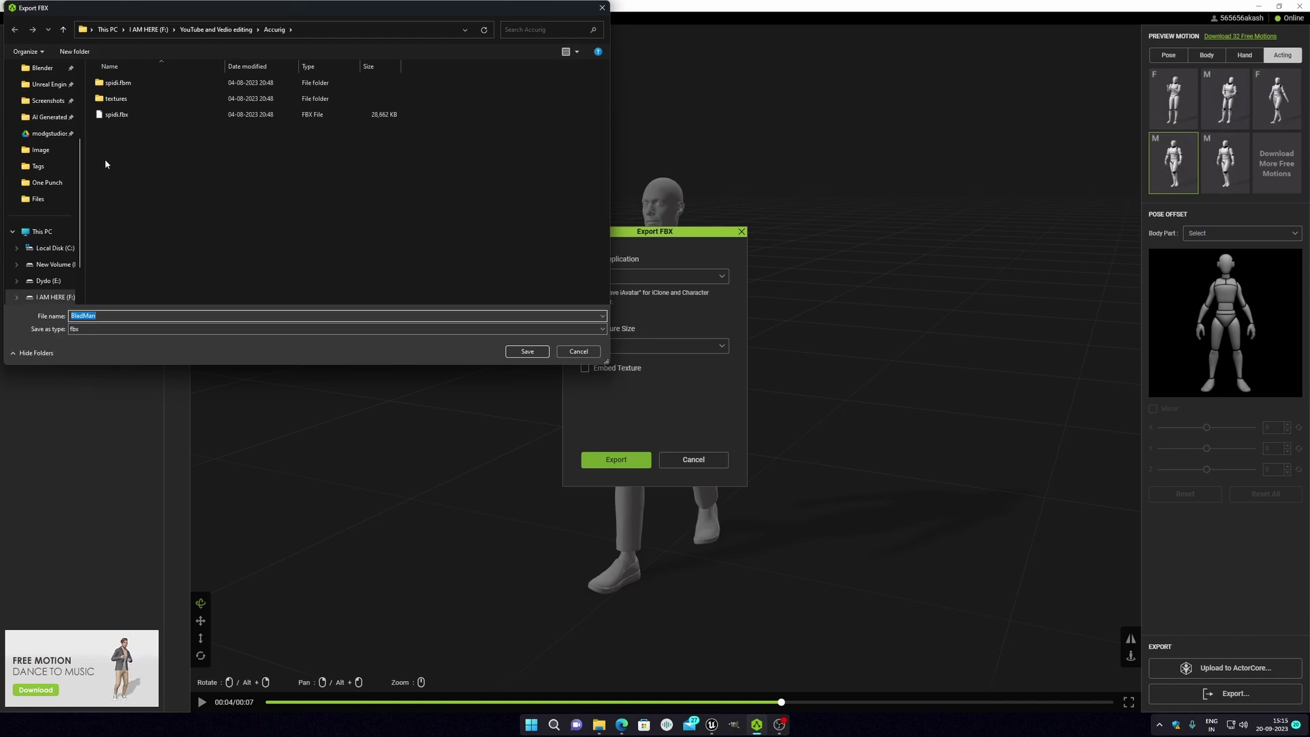
Create a new 'bladman' folder inside Accurig and save the BladMan FBX into it
{"action": "left_click_drag", "start_coordinate": [307, 11], "coordinate": [505, 71]}
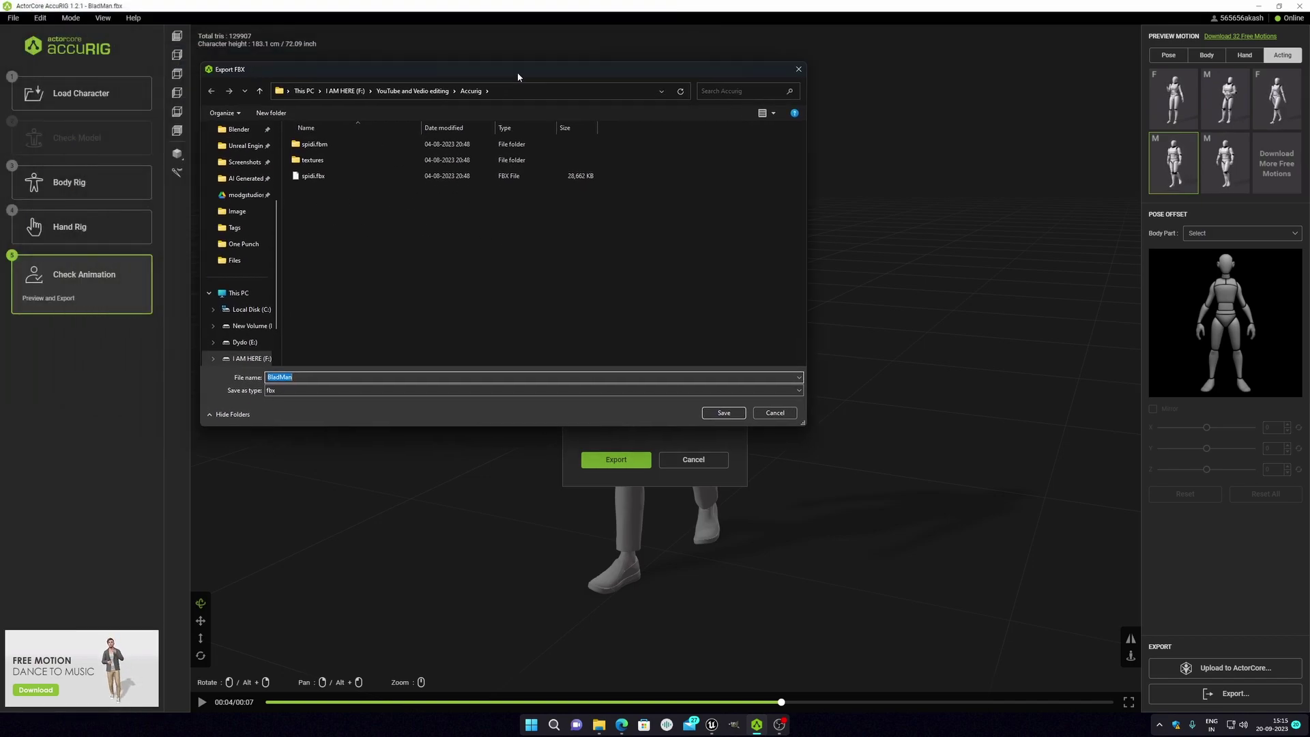
{"action": "left_click", "coordinate": [430, 268]}
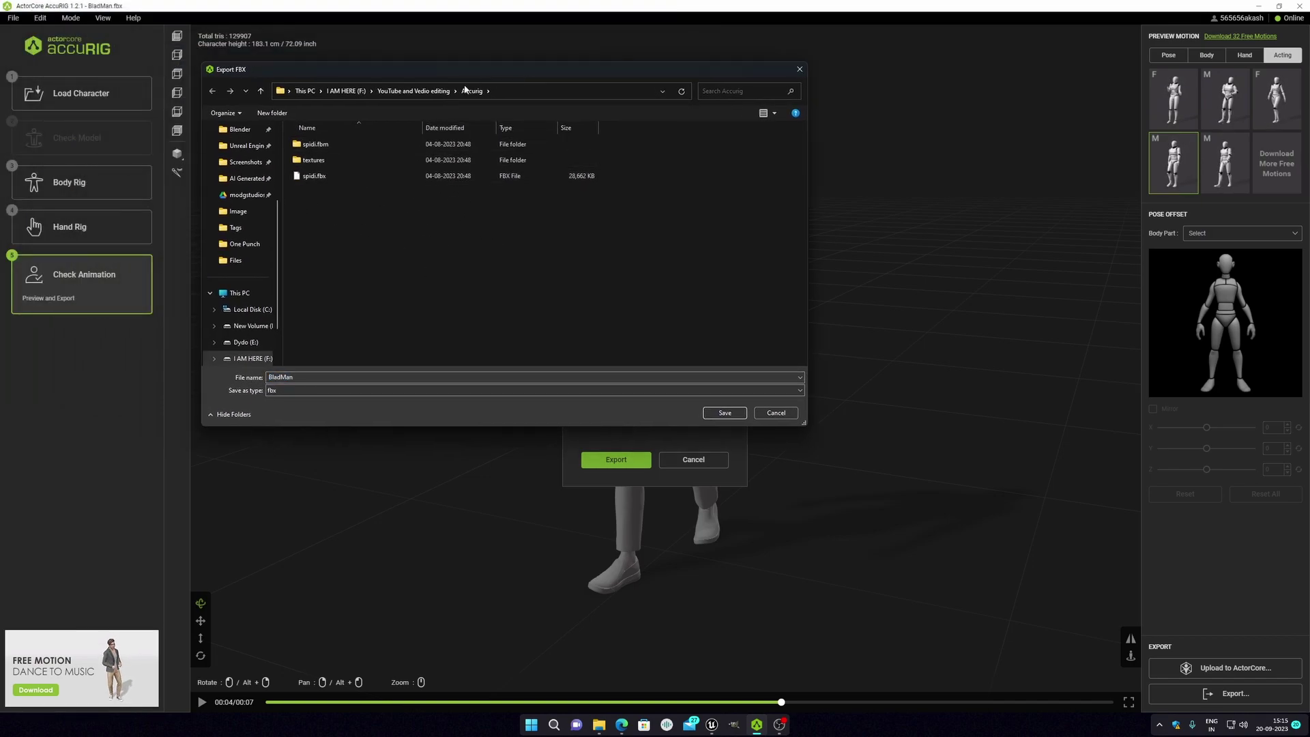
{"action": "right_click", "coordinate": [411, 219]}
{"action": "mouse_move", "coordinate": [447, 341]}
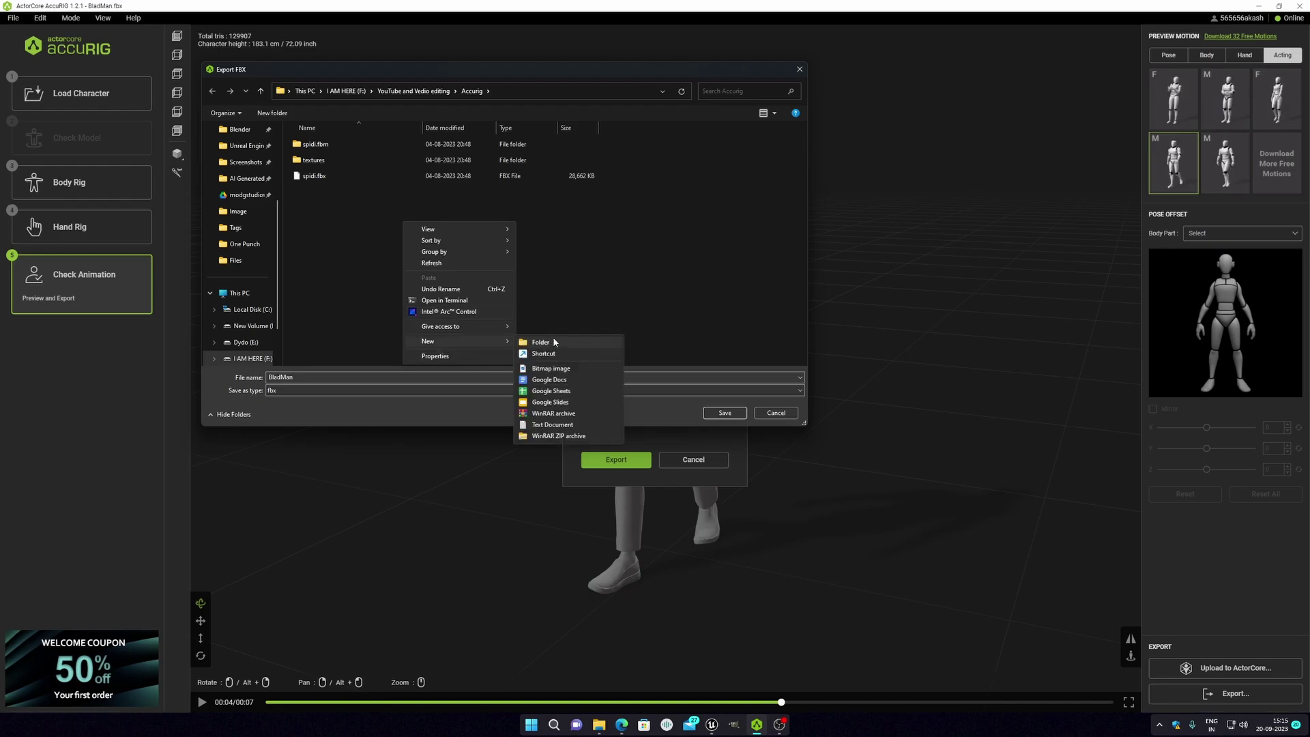
{"action": "left_click", "coordinate": [549, 343]}
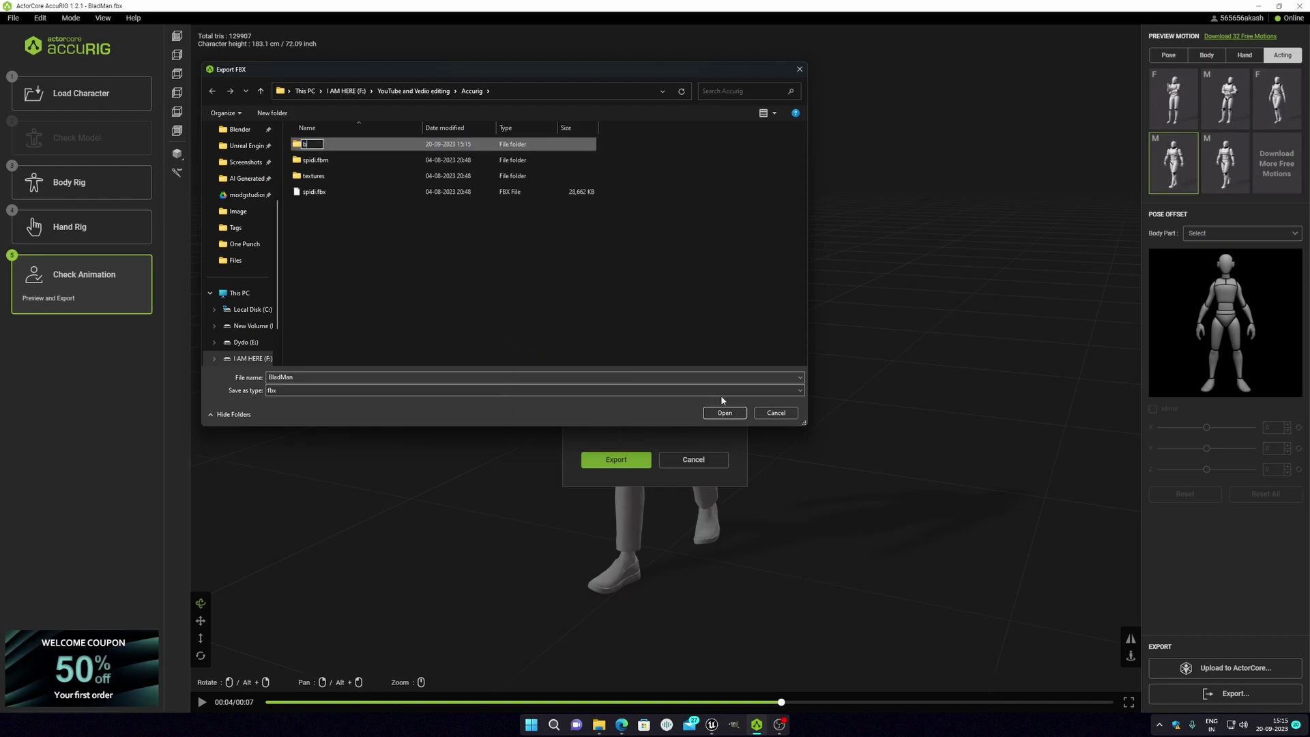
{"action": "type", "text": "bladman"}
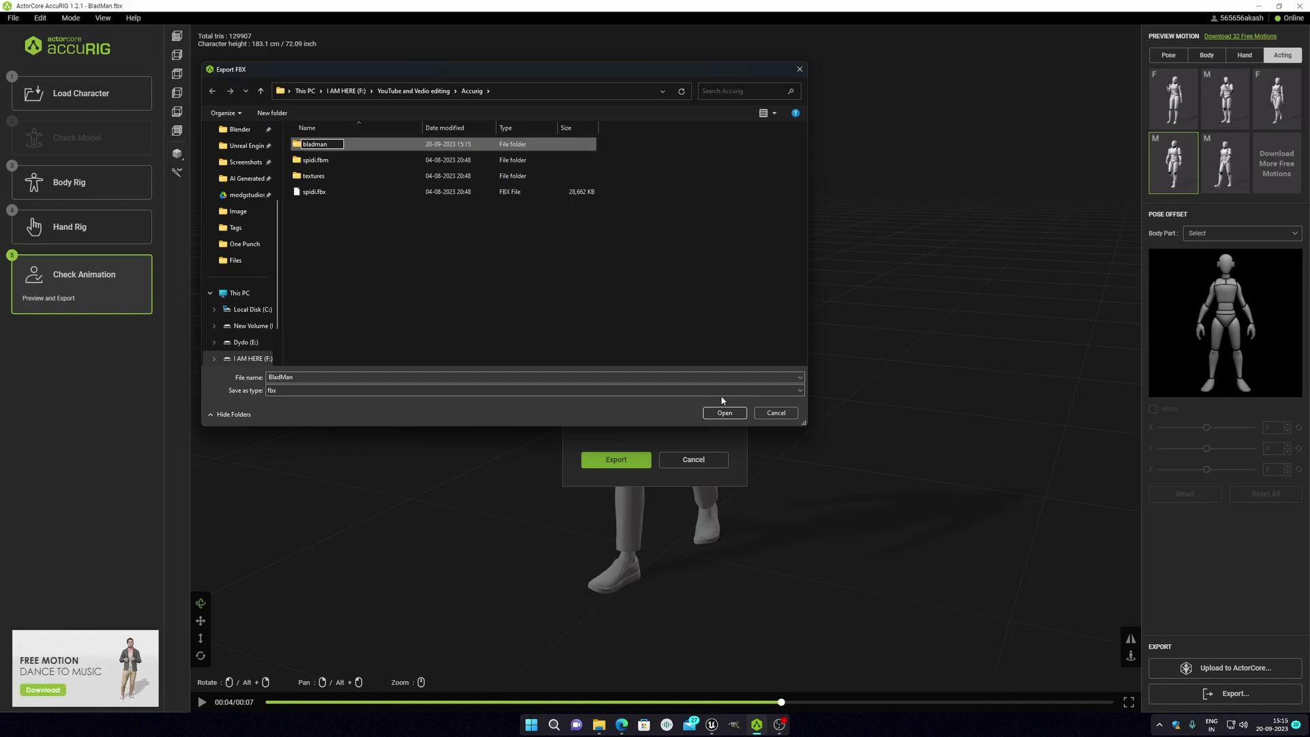
{"action": "key", "text": "Return"}
{"action": "double_click", "coordinate": [392, 144]}
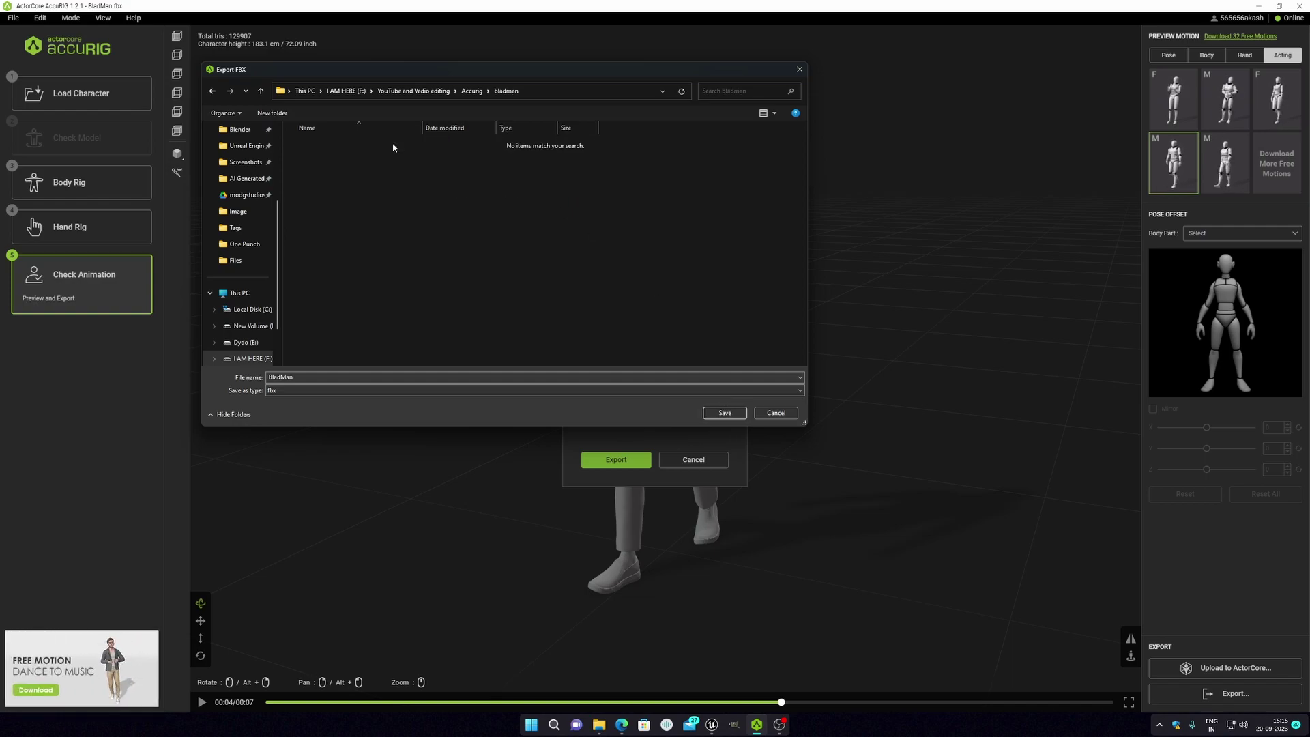
{"action": "left_click", "coordinate": [728, 412]}
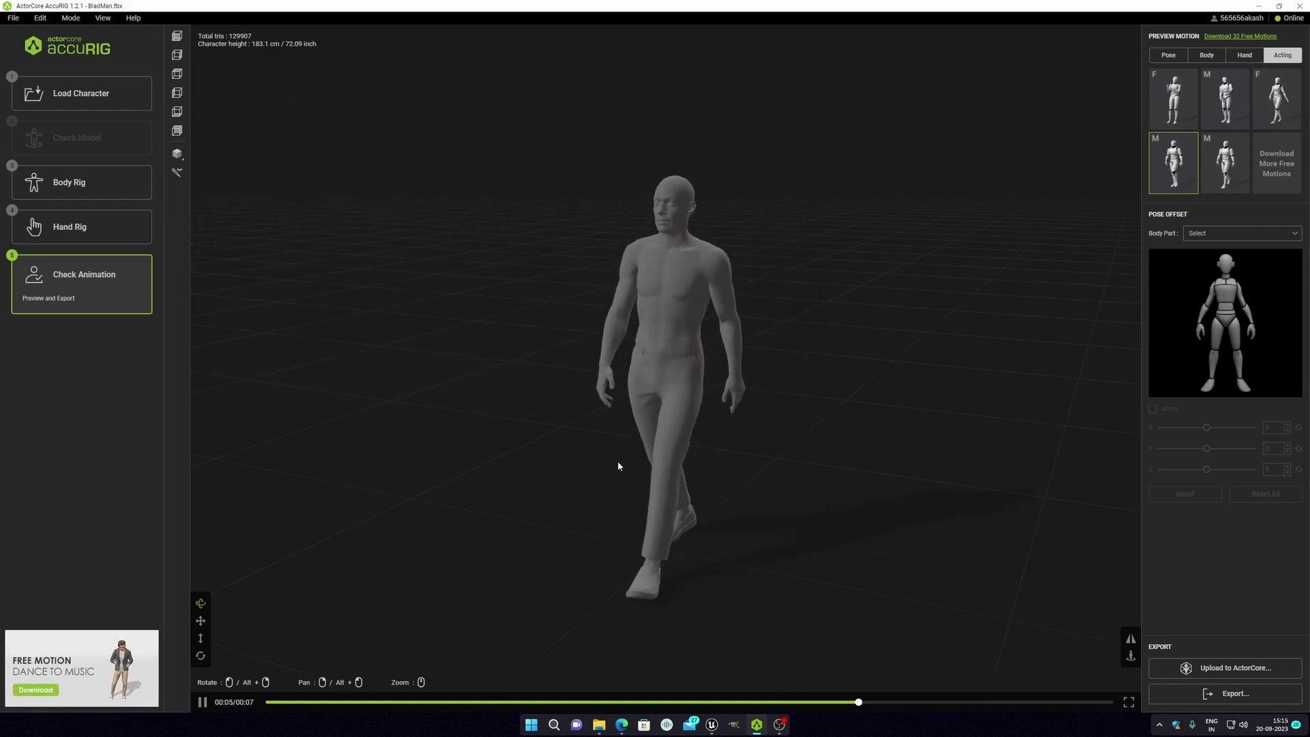
Minimise AccuRIG and bring the Explorer window showing the Blender export folder into view
{"action": "left_click", "coordinate": [1259, 6]}
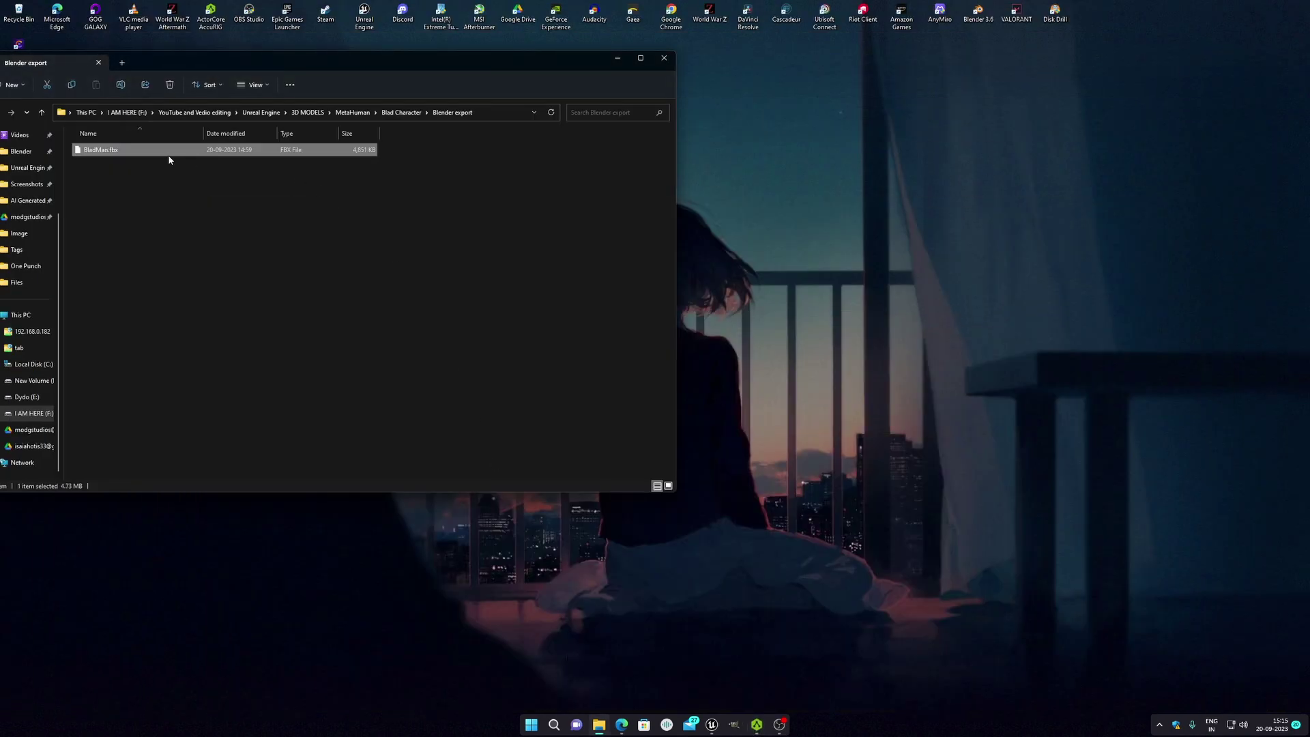
{"action": "left_click_drag", "start_coordinate": [485, 64], "coordinate": [1024, 88]}
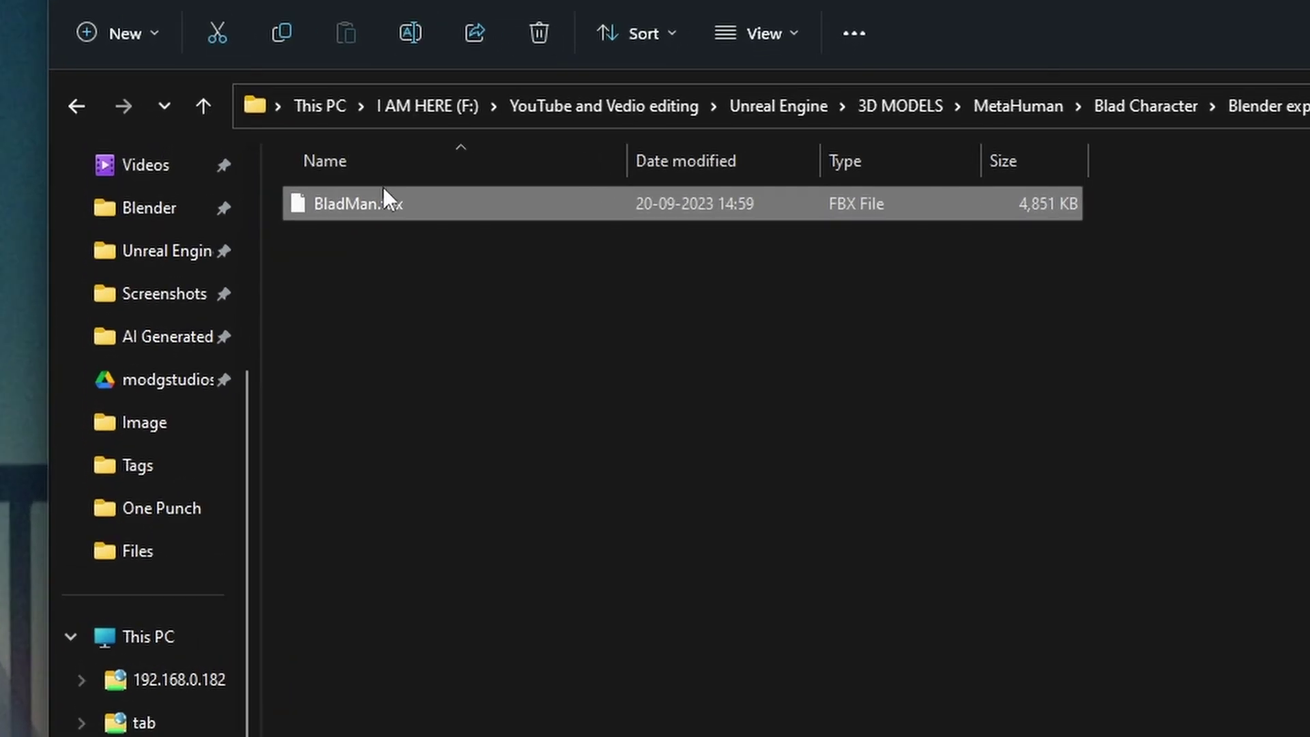